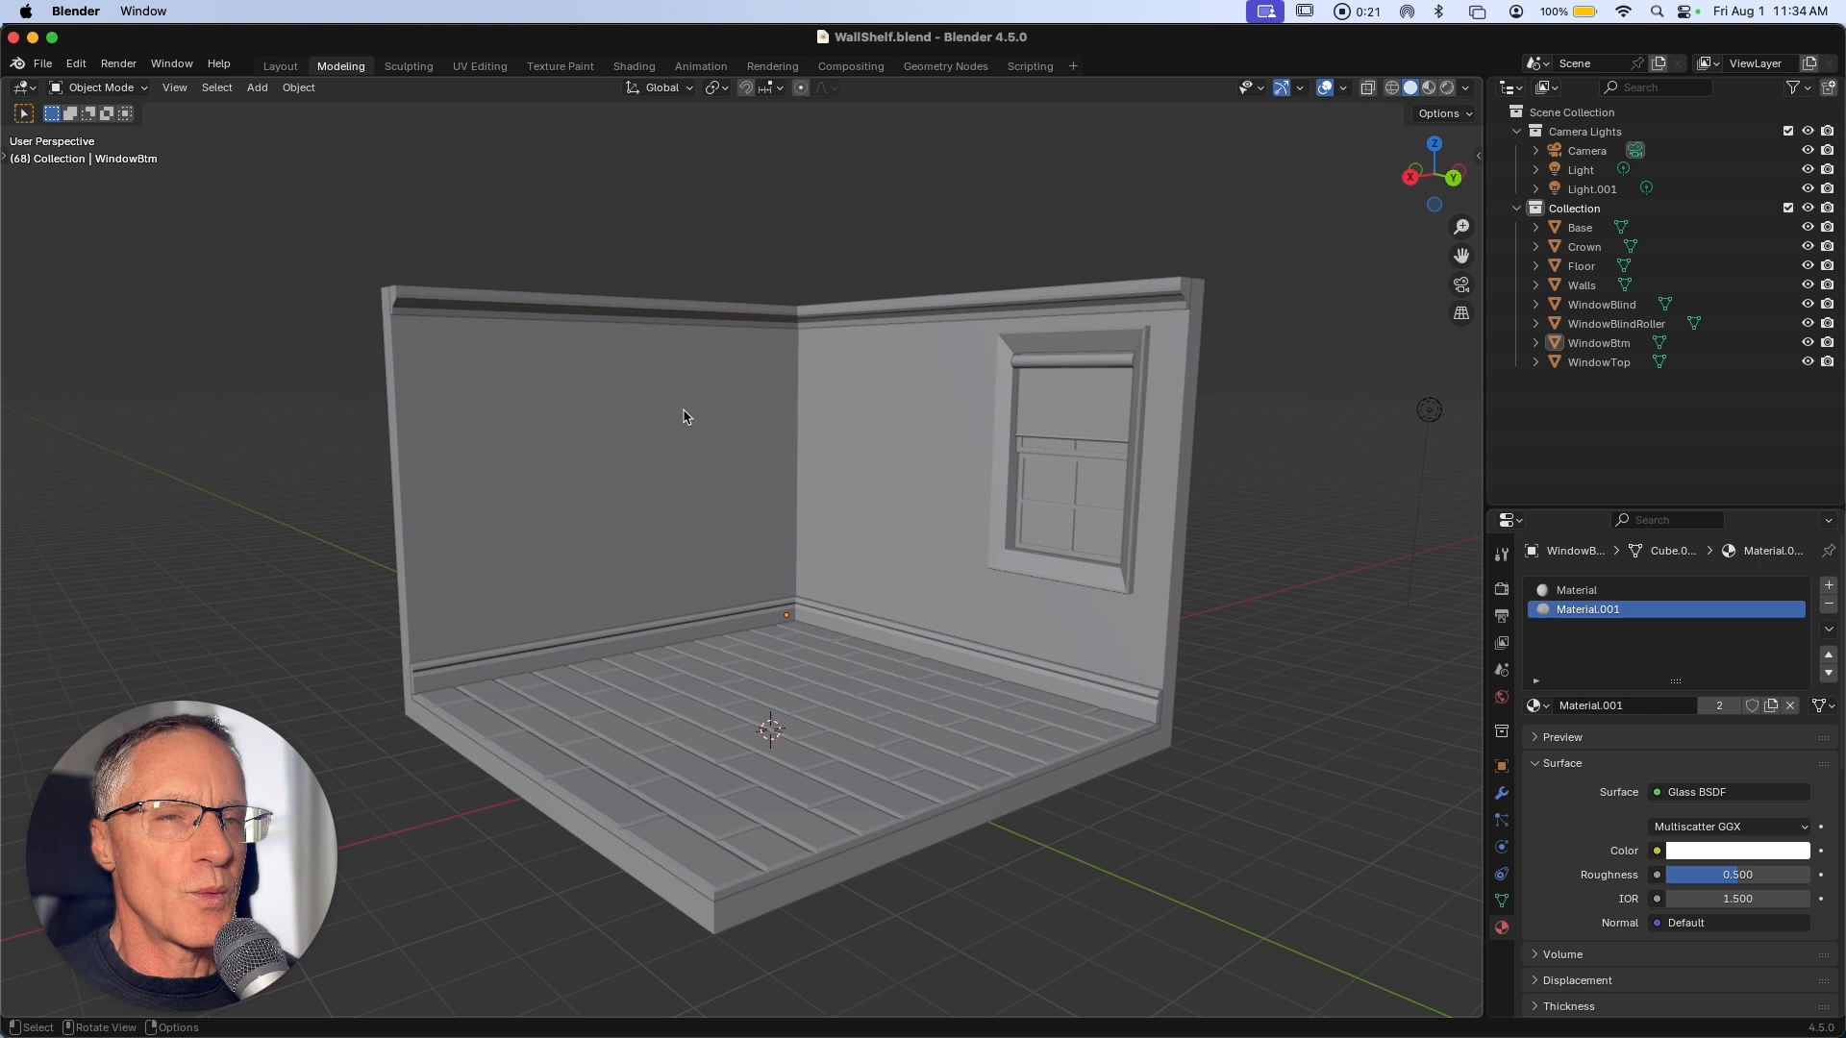
{"action": "left_click", "coordinate": [257, 87]}
{"action": "mouse_move", "coordinate": [289, 110]}
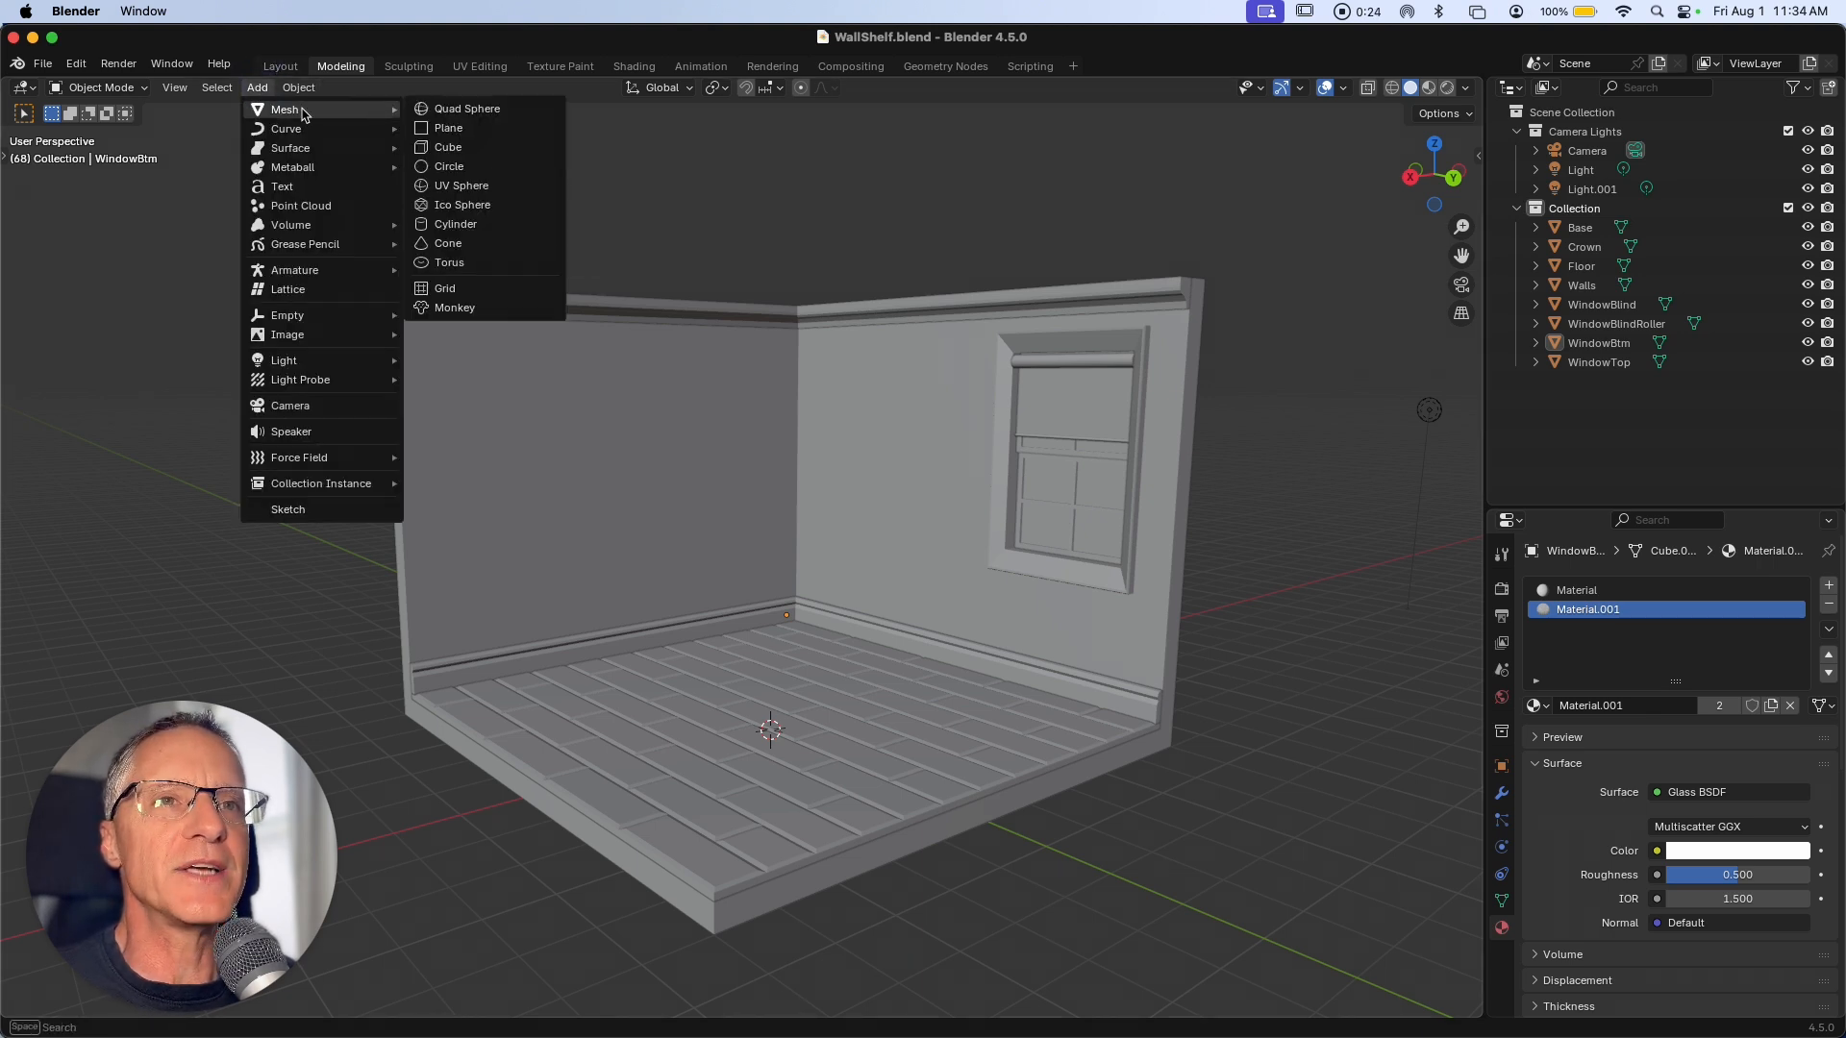
{"action": "left_click", "coordinate": [454, 166]}
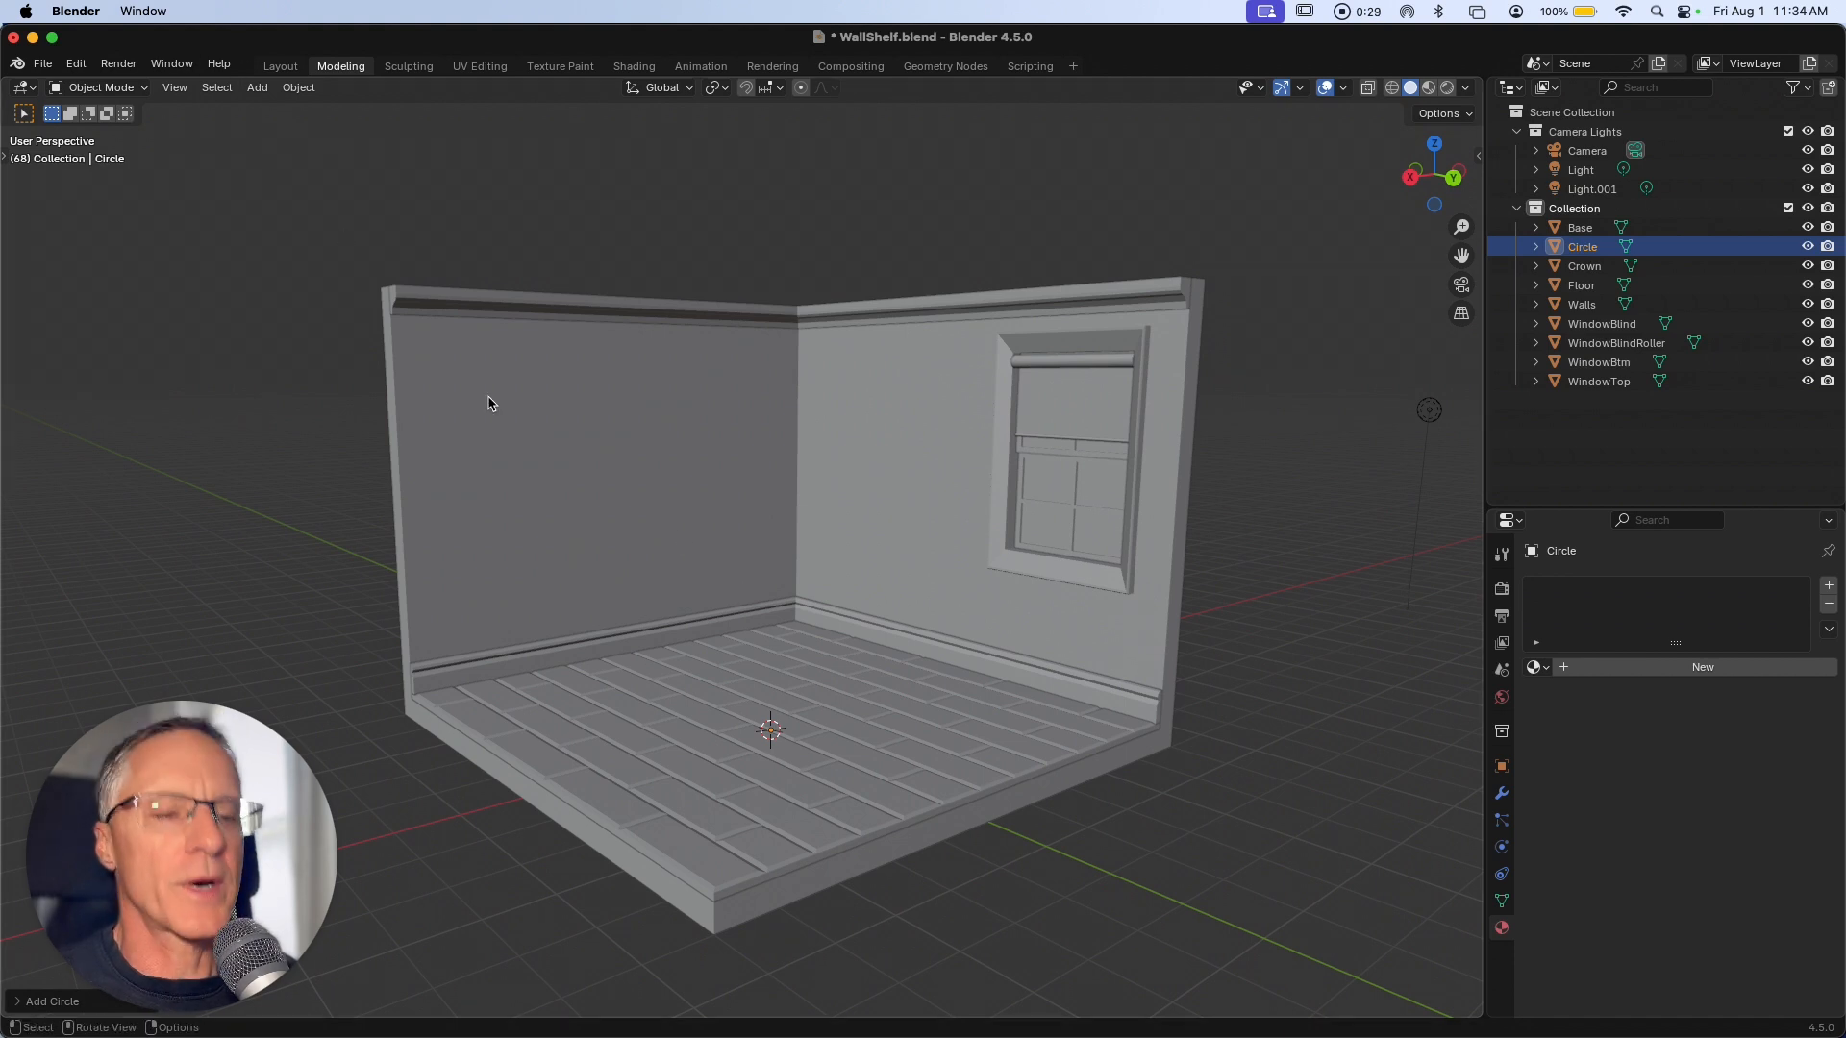
{"action": "key", "text": "g"}
{"action": "key", "text": "z"}
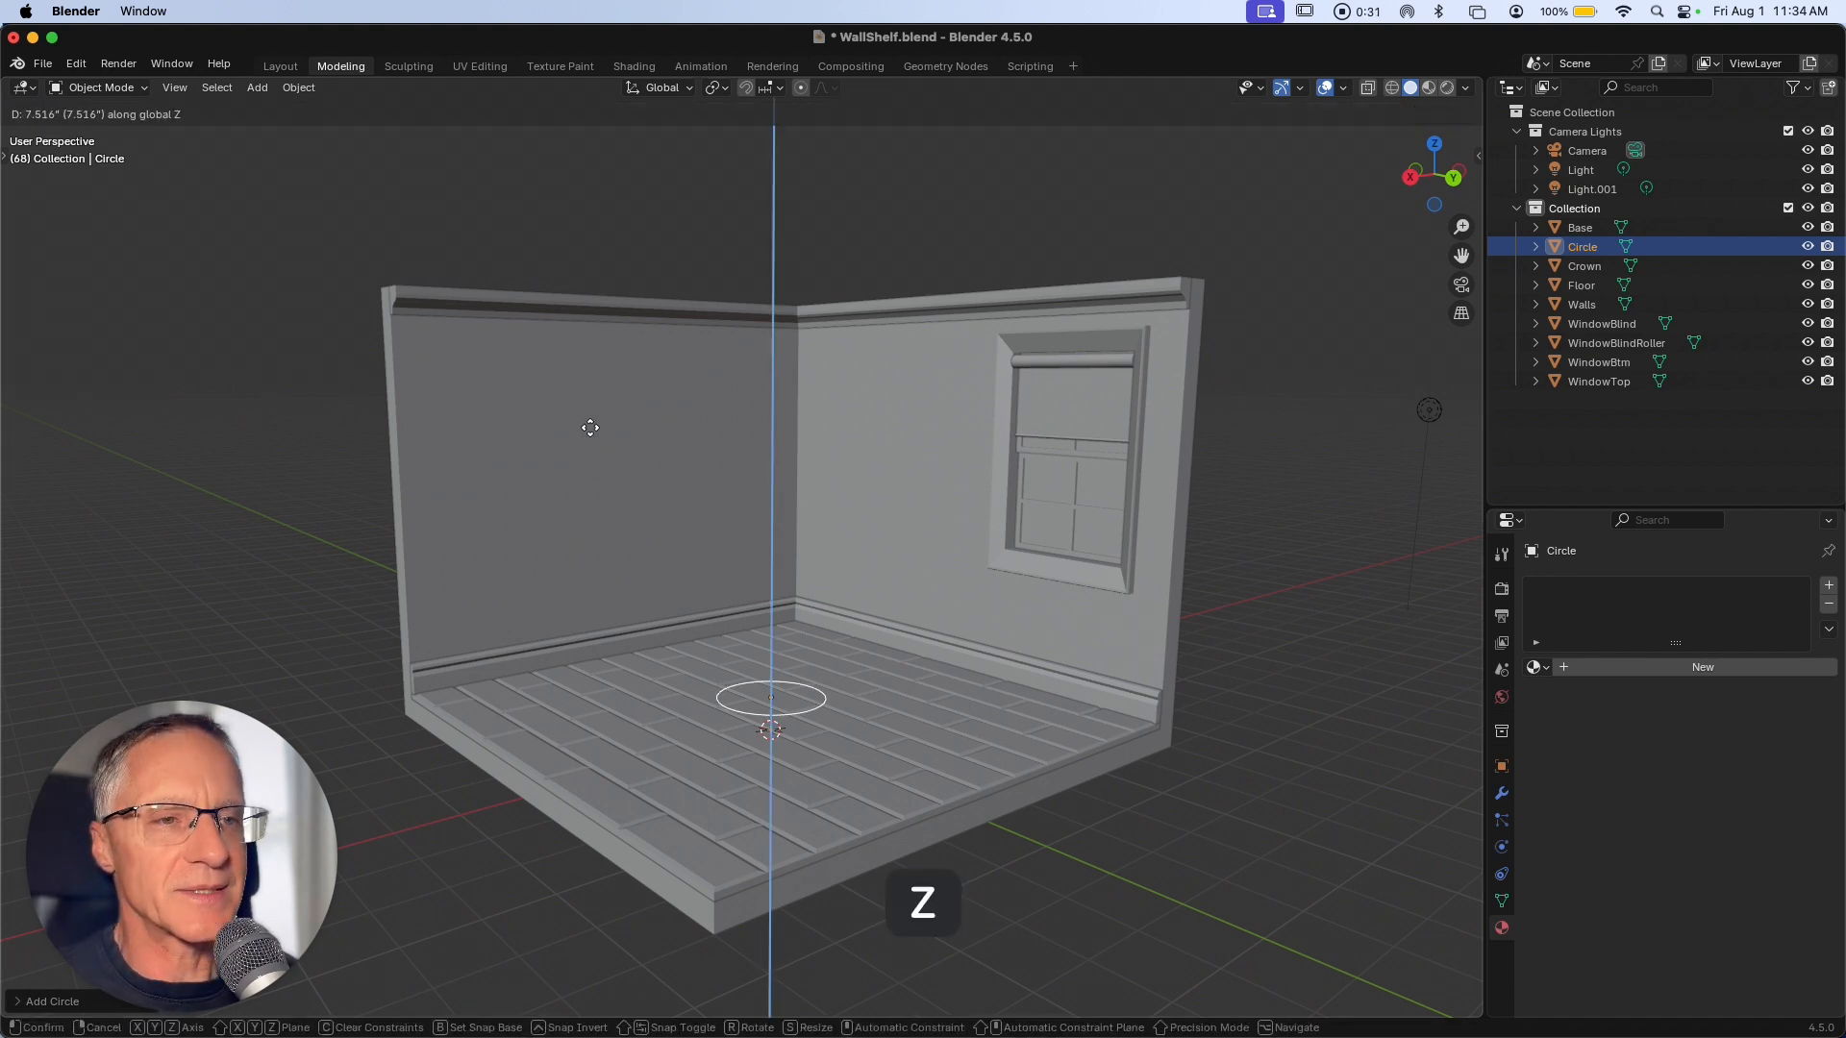
{"action": "key", "text": "Escape"}
{"action": "key", "text": "super+z"}
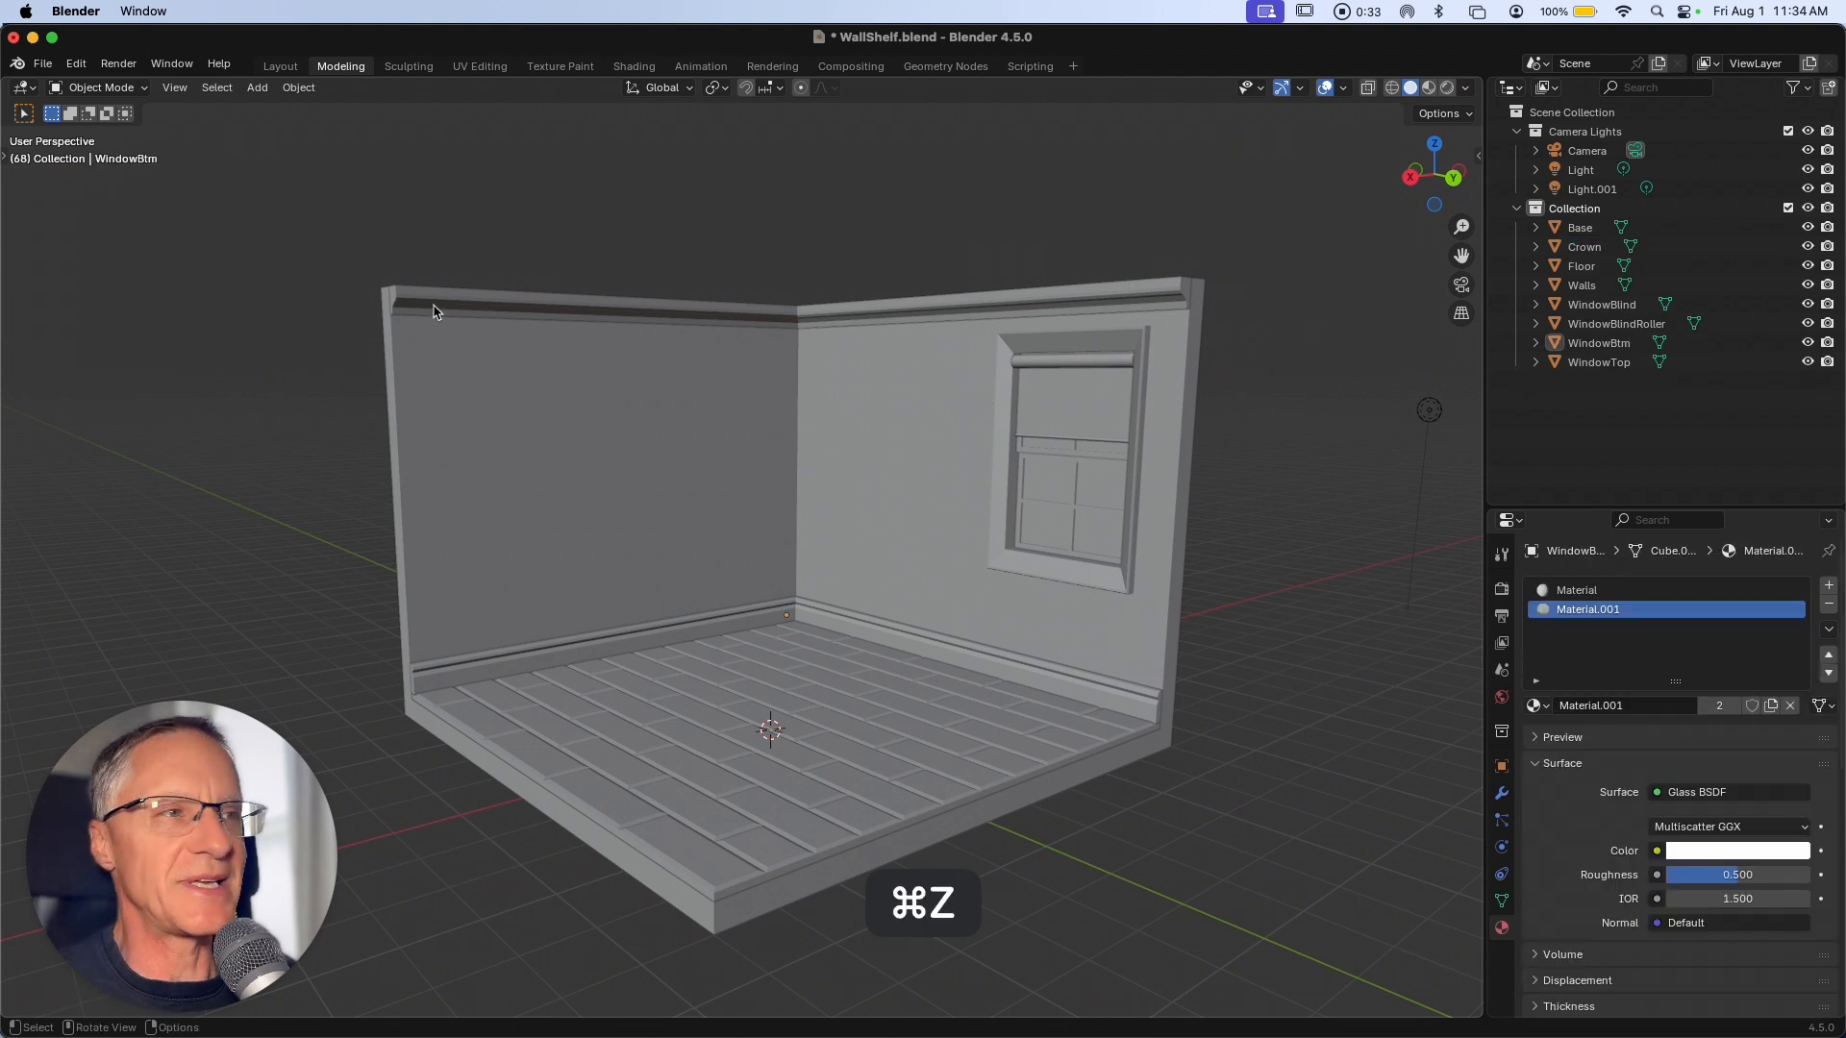
Add a cube mesh and raise it along Z to a height of about 56.25 inches above the floor.
{"action": "left_click", "coordinate": [256, 87]}
{"action": "mouse_move", "coordinate": [287, 111]}
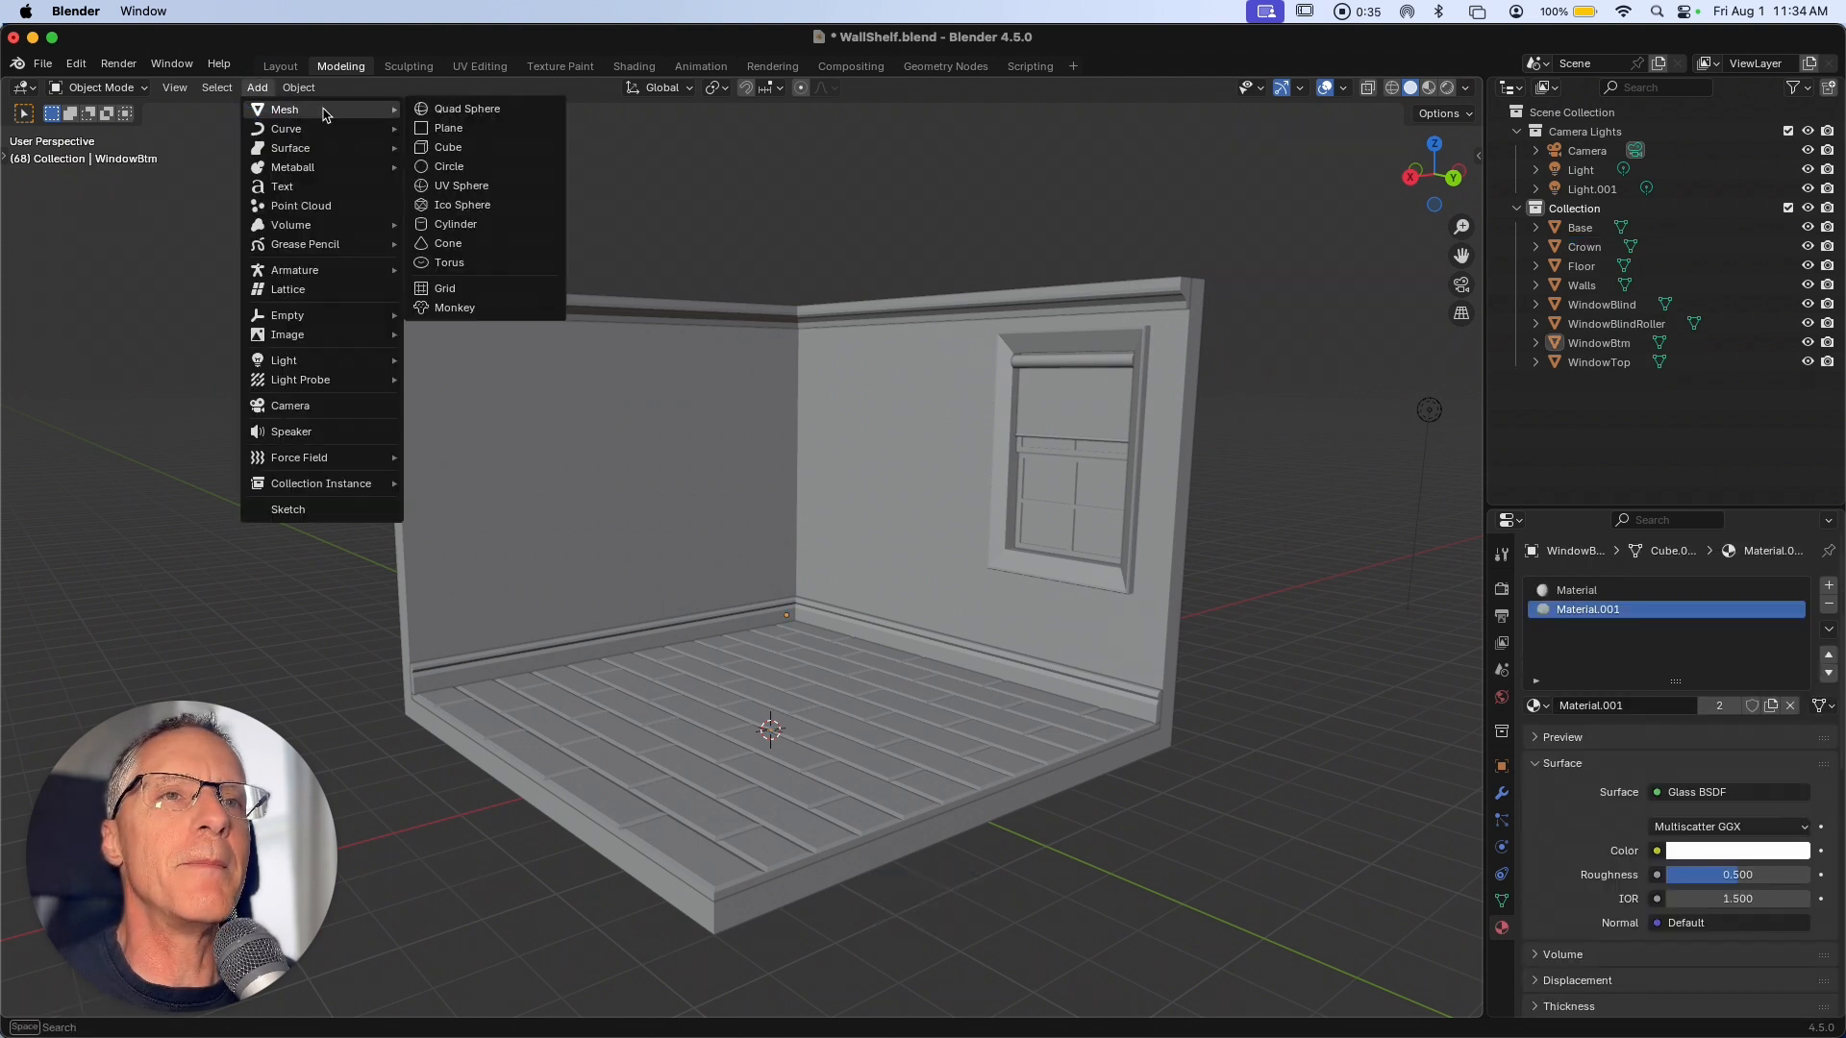
{"action": "left_click", "coordinate": [465, 153]}
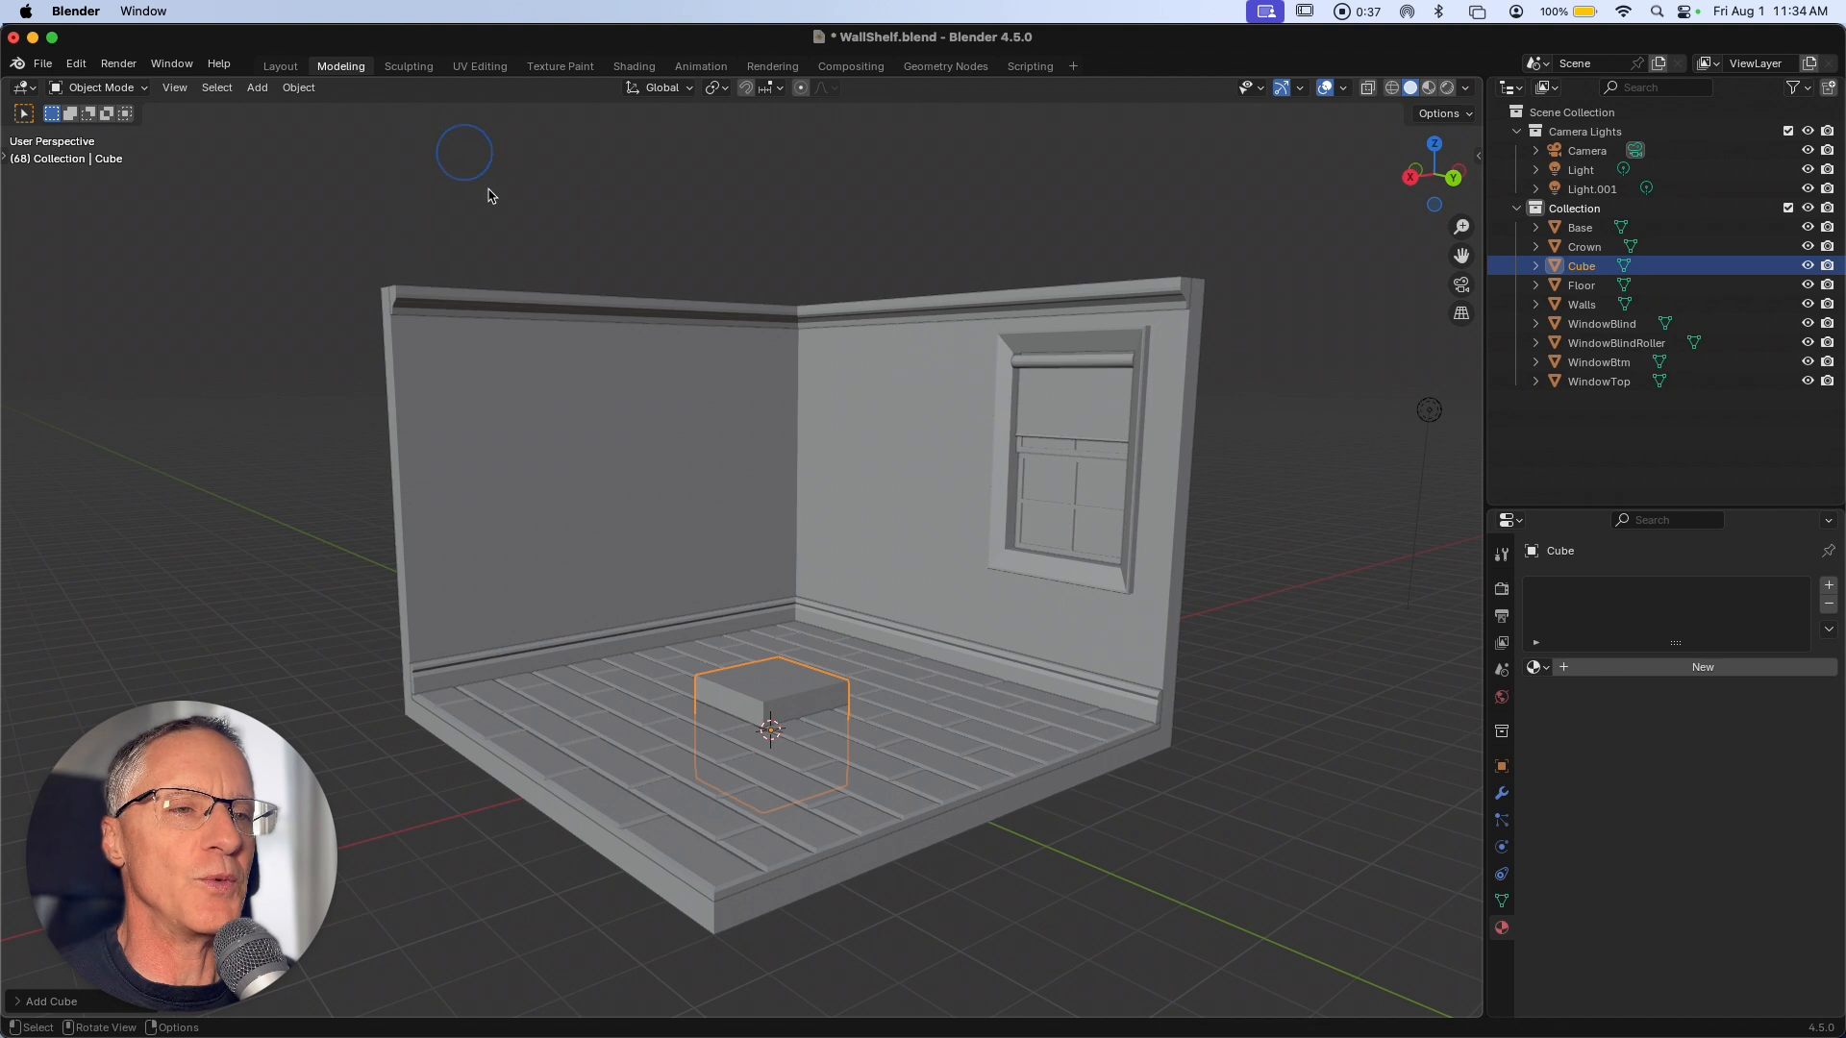
{"action": "key", "text": "g"}
{"action": "key", "text": "z"}
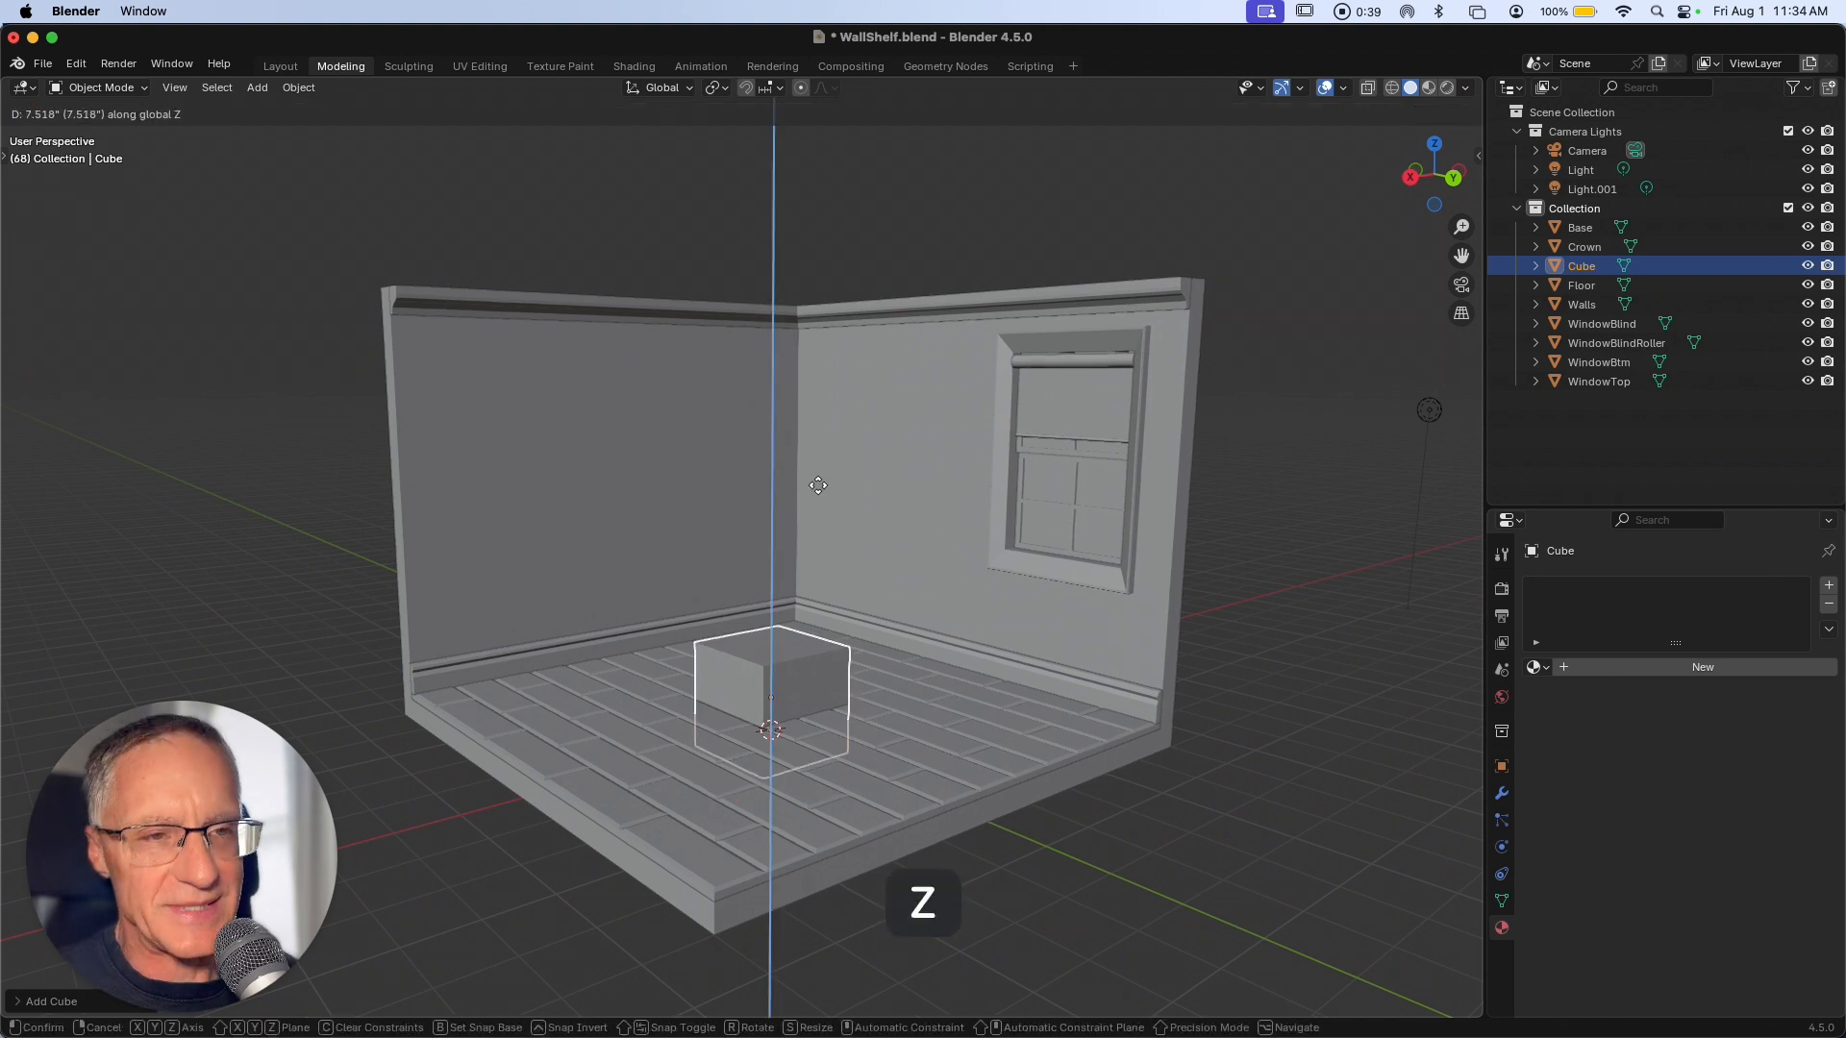
{"action": "left_click", "coordinate": [823, 322]}
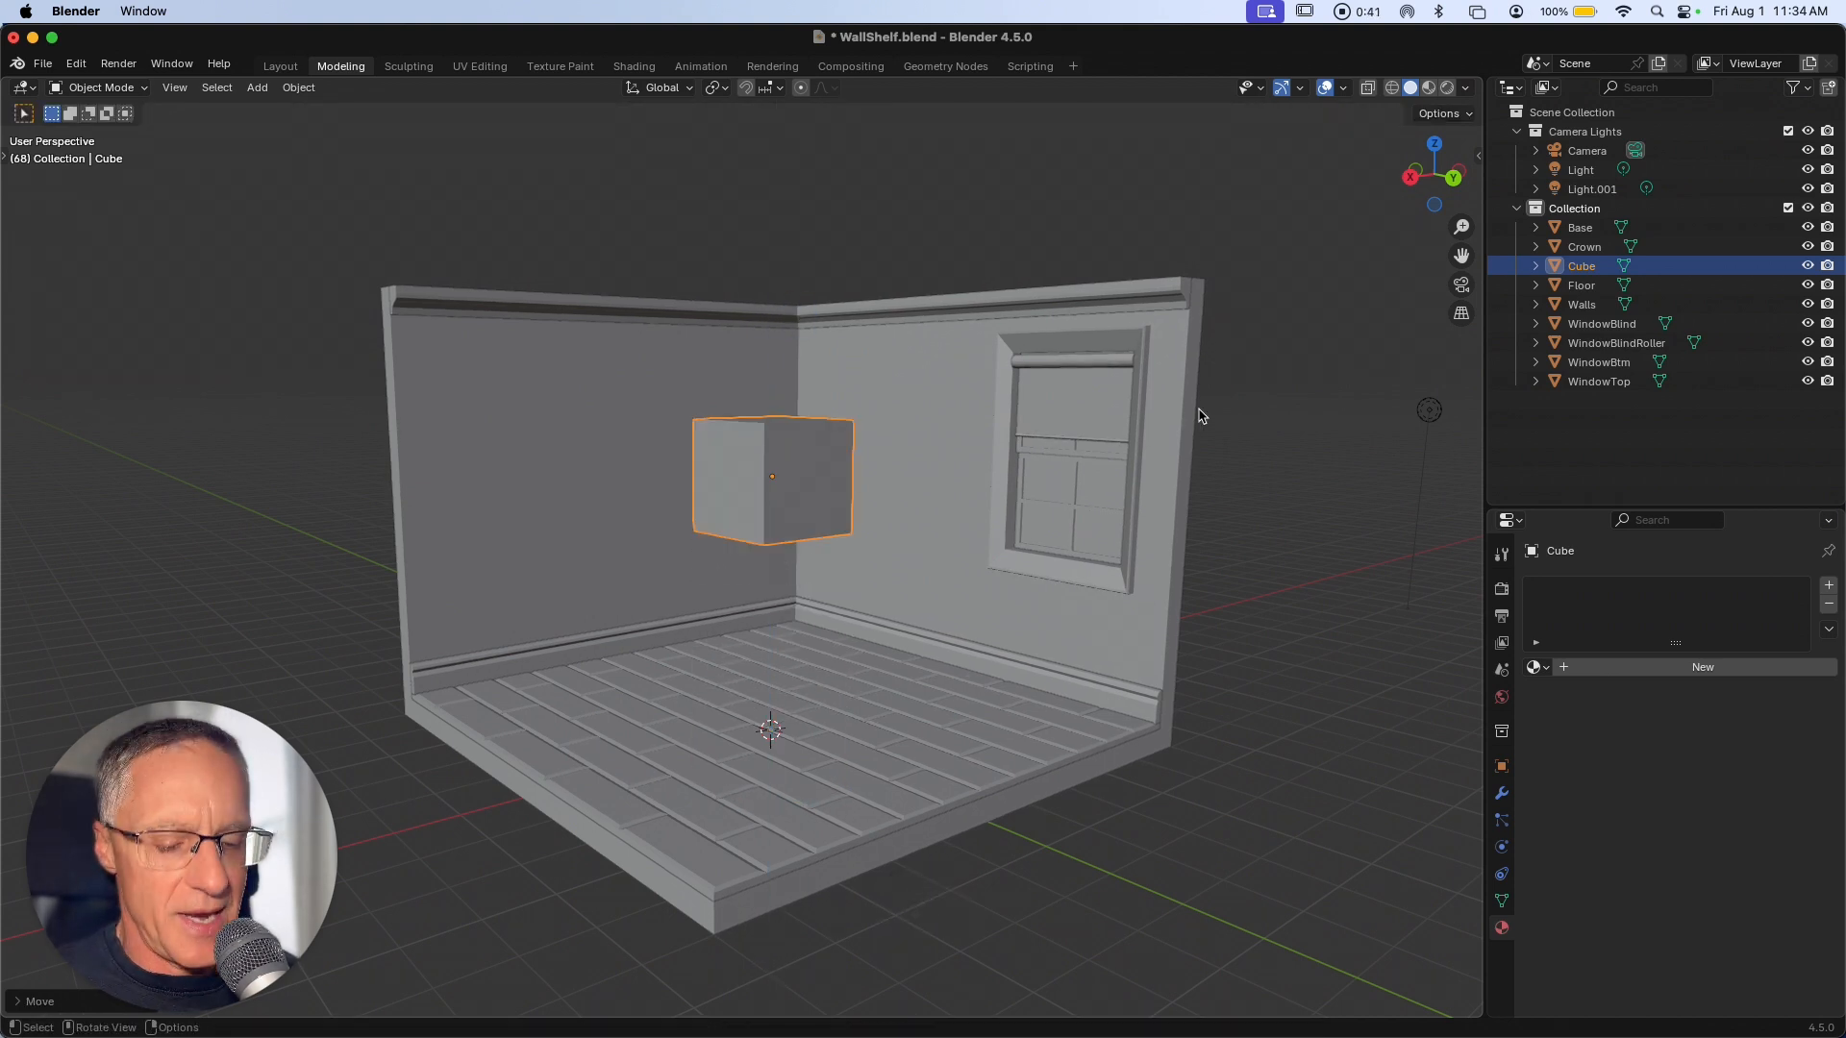
Set the cube's Z dimension to 2 inches and its Y dimension to 12 inches.
{"action": "key", "text": "n"}
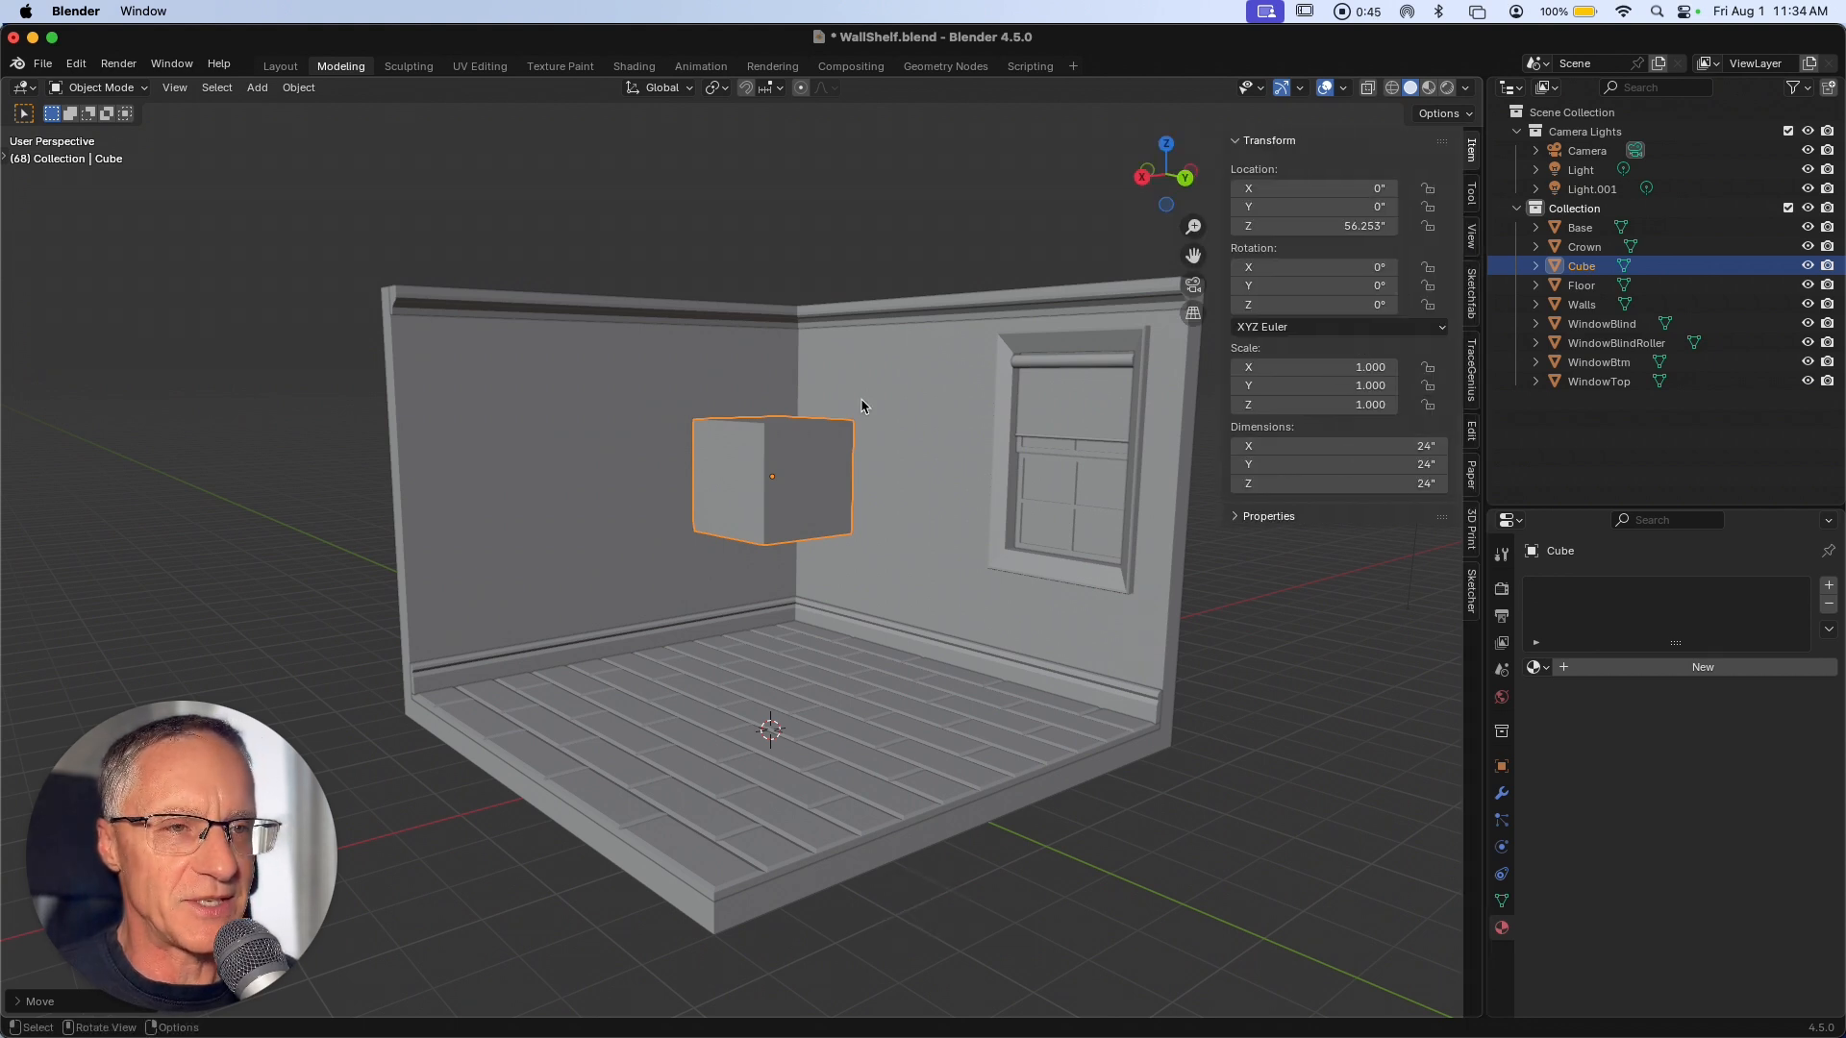
{"action": "left_click", "coordinate": [1353, 484]}
{"action": "type", "text": "2"}
{"action": "key", "text": "Return"}
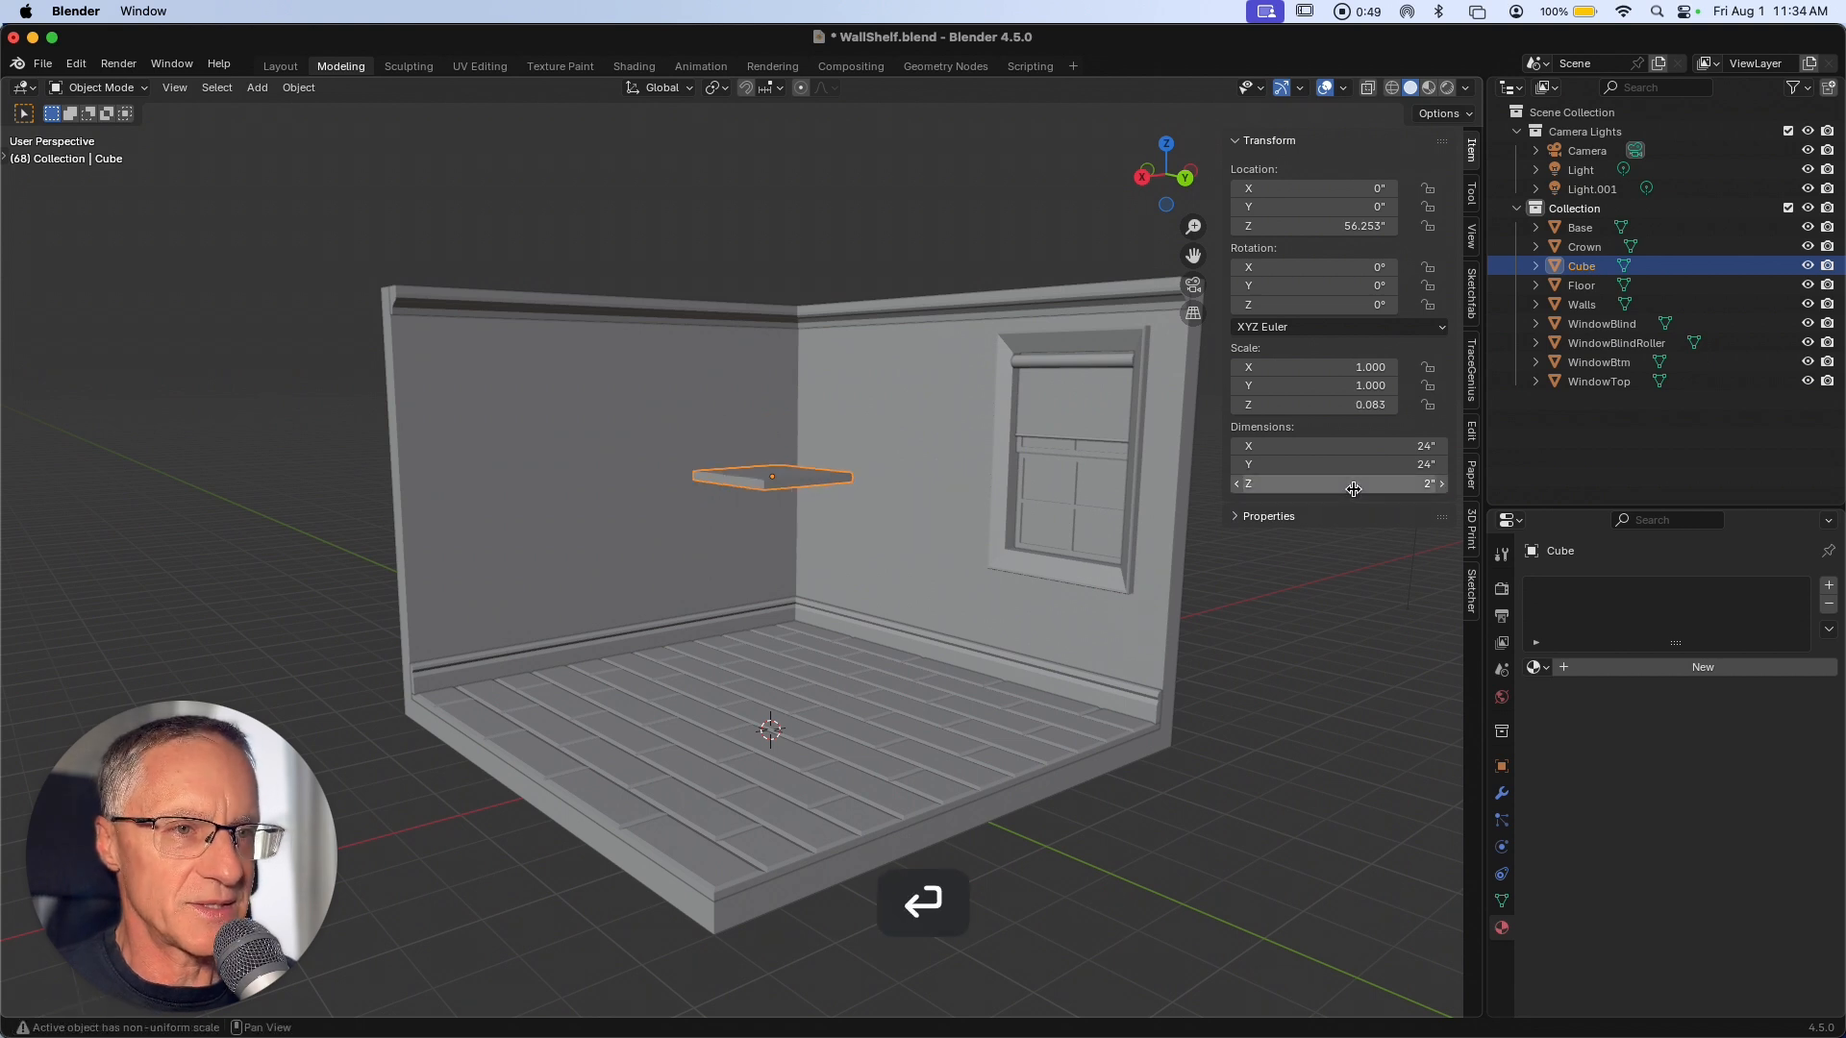
{"action": "left_click", "coordinate": [1341, 618]}
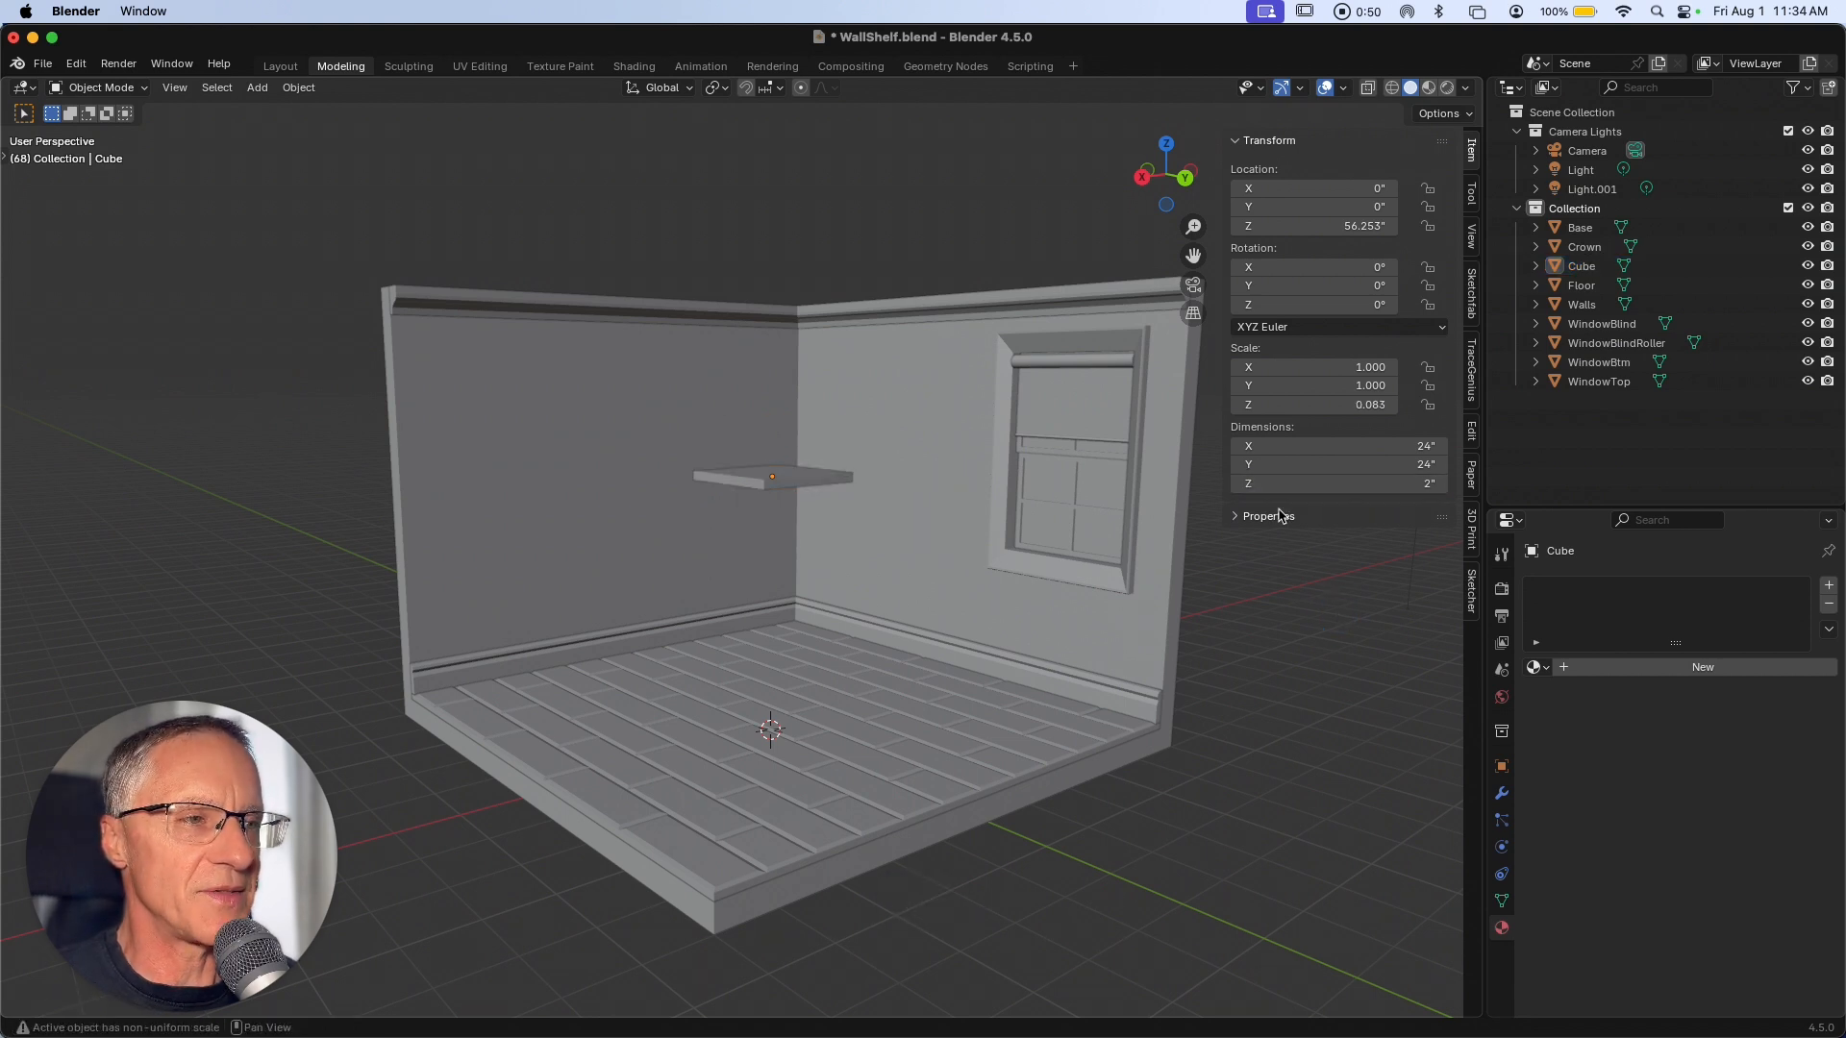
{"action": "left_click", "coordinate": [1312, 468]}
{"action": "type", "text": "12"}
{"action": "key", "text": "Return"}
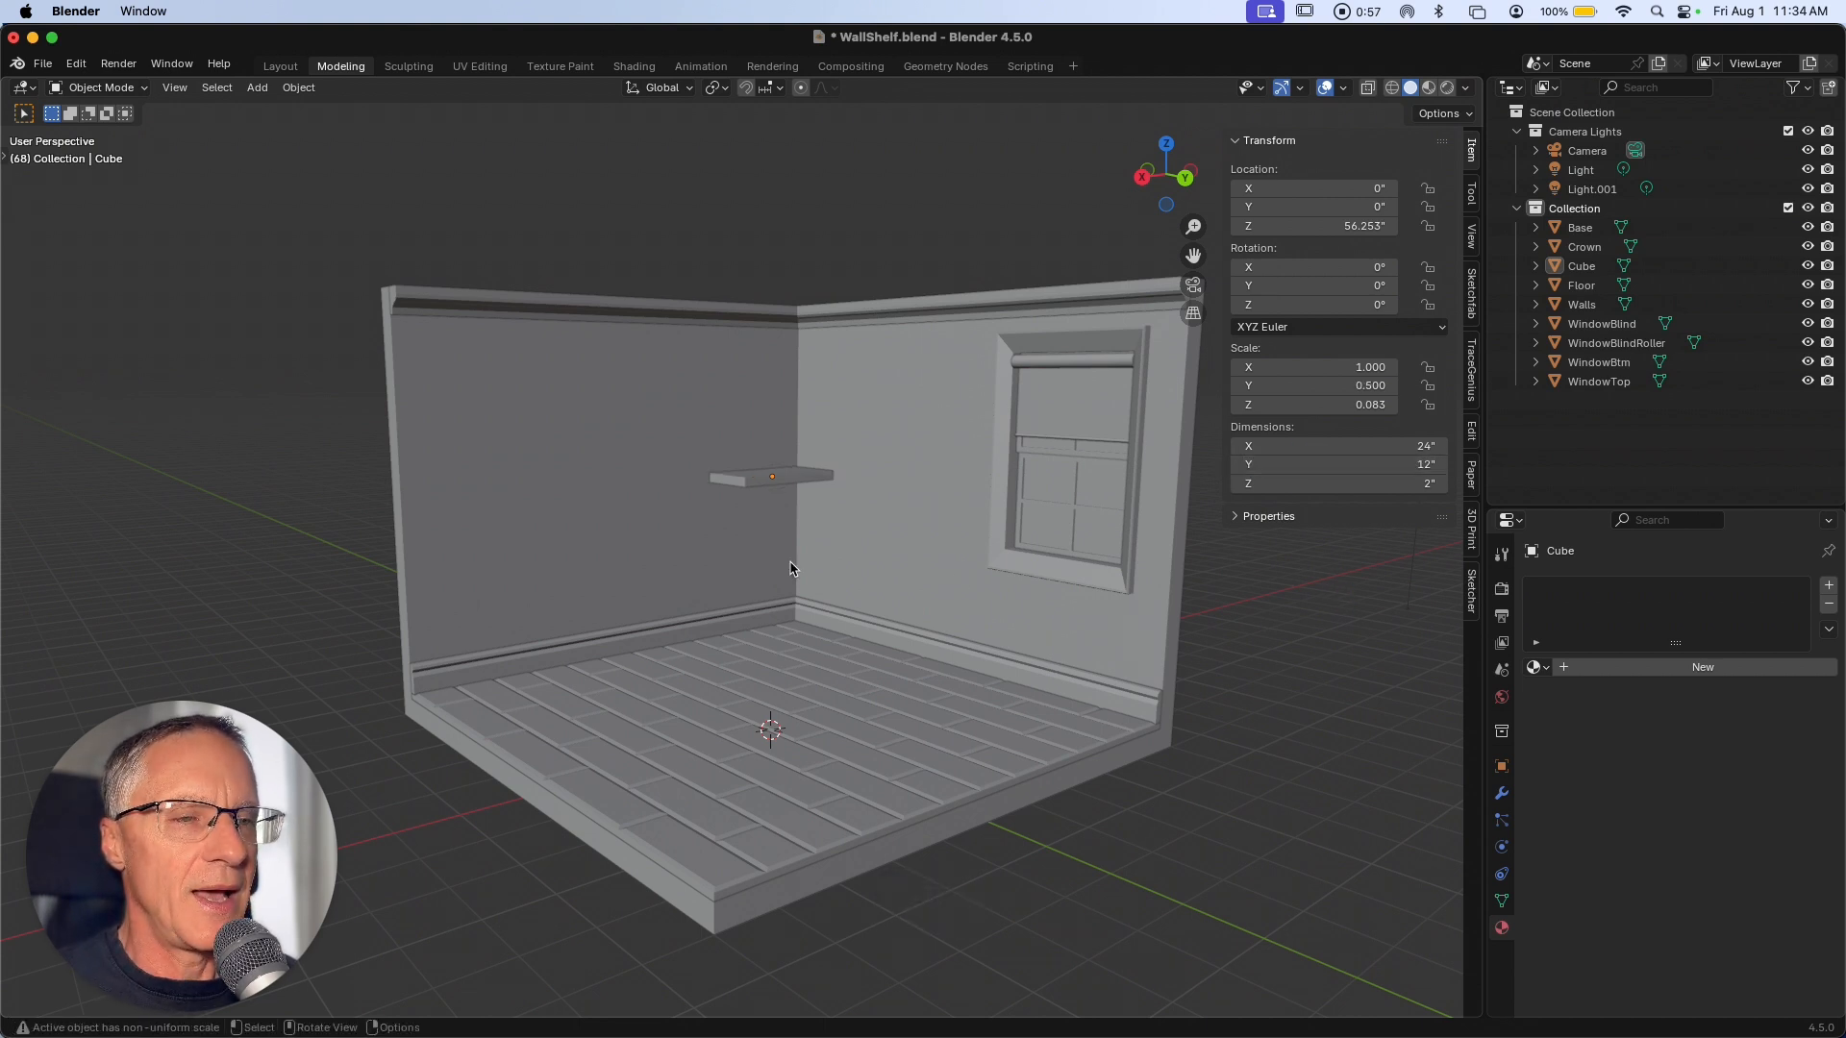
Set the cube's X dimension to 30 inches to give the shelf its length.
{"action": "scroll", "coordinate": [788, 564], "scroll_direction": "up", "scroll_amount": 10}
{"action": "scroll", "coordinate": [877, 542], "scroll_direction": "down", "scroll_amount": 4}
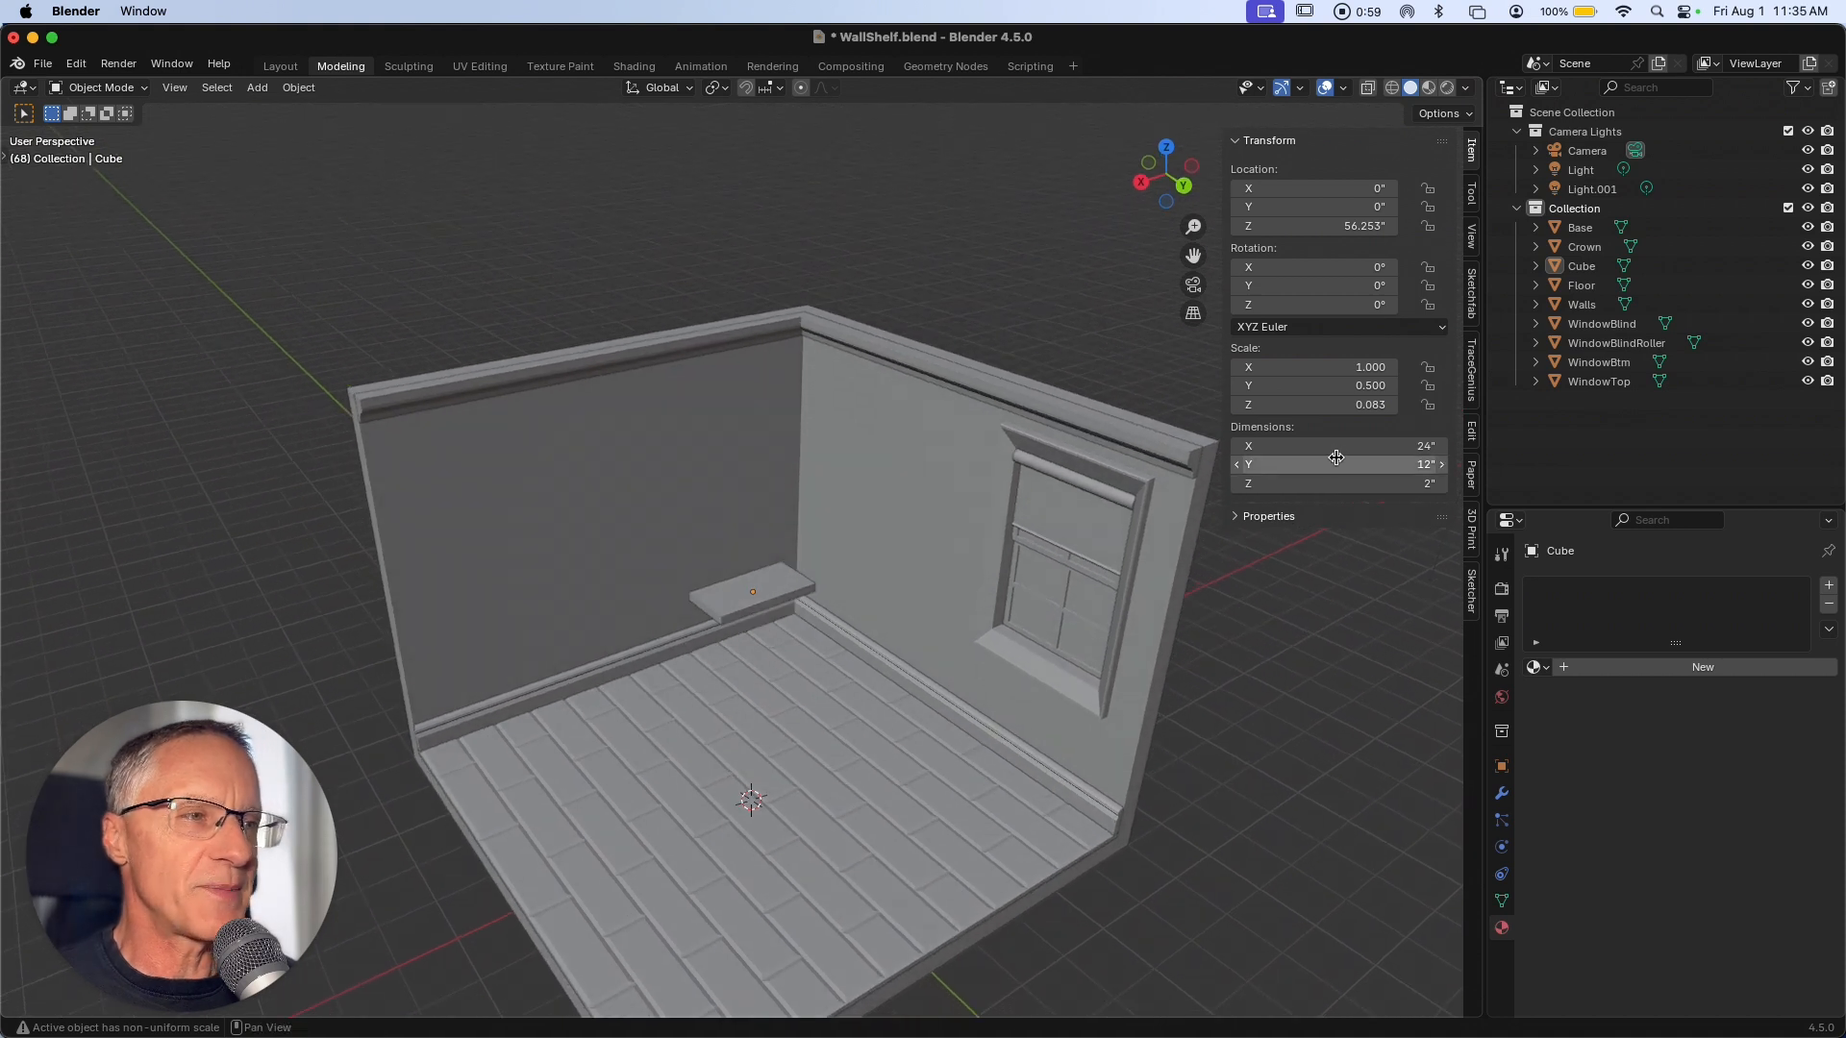
{"action": "left_click", "coordinate": [1369, 446]}
{"action": "type", "text": "30"}
{"action": "key", "text": "Return"}
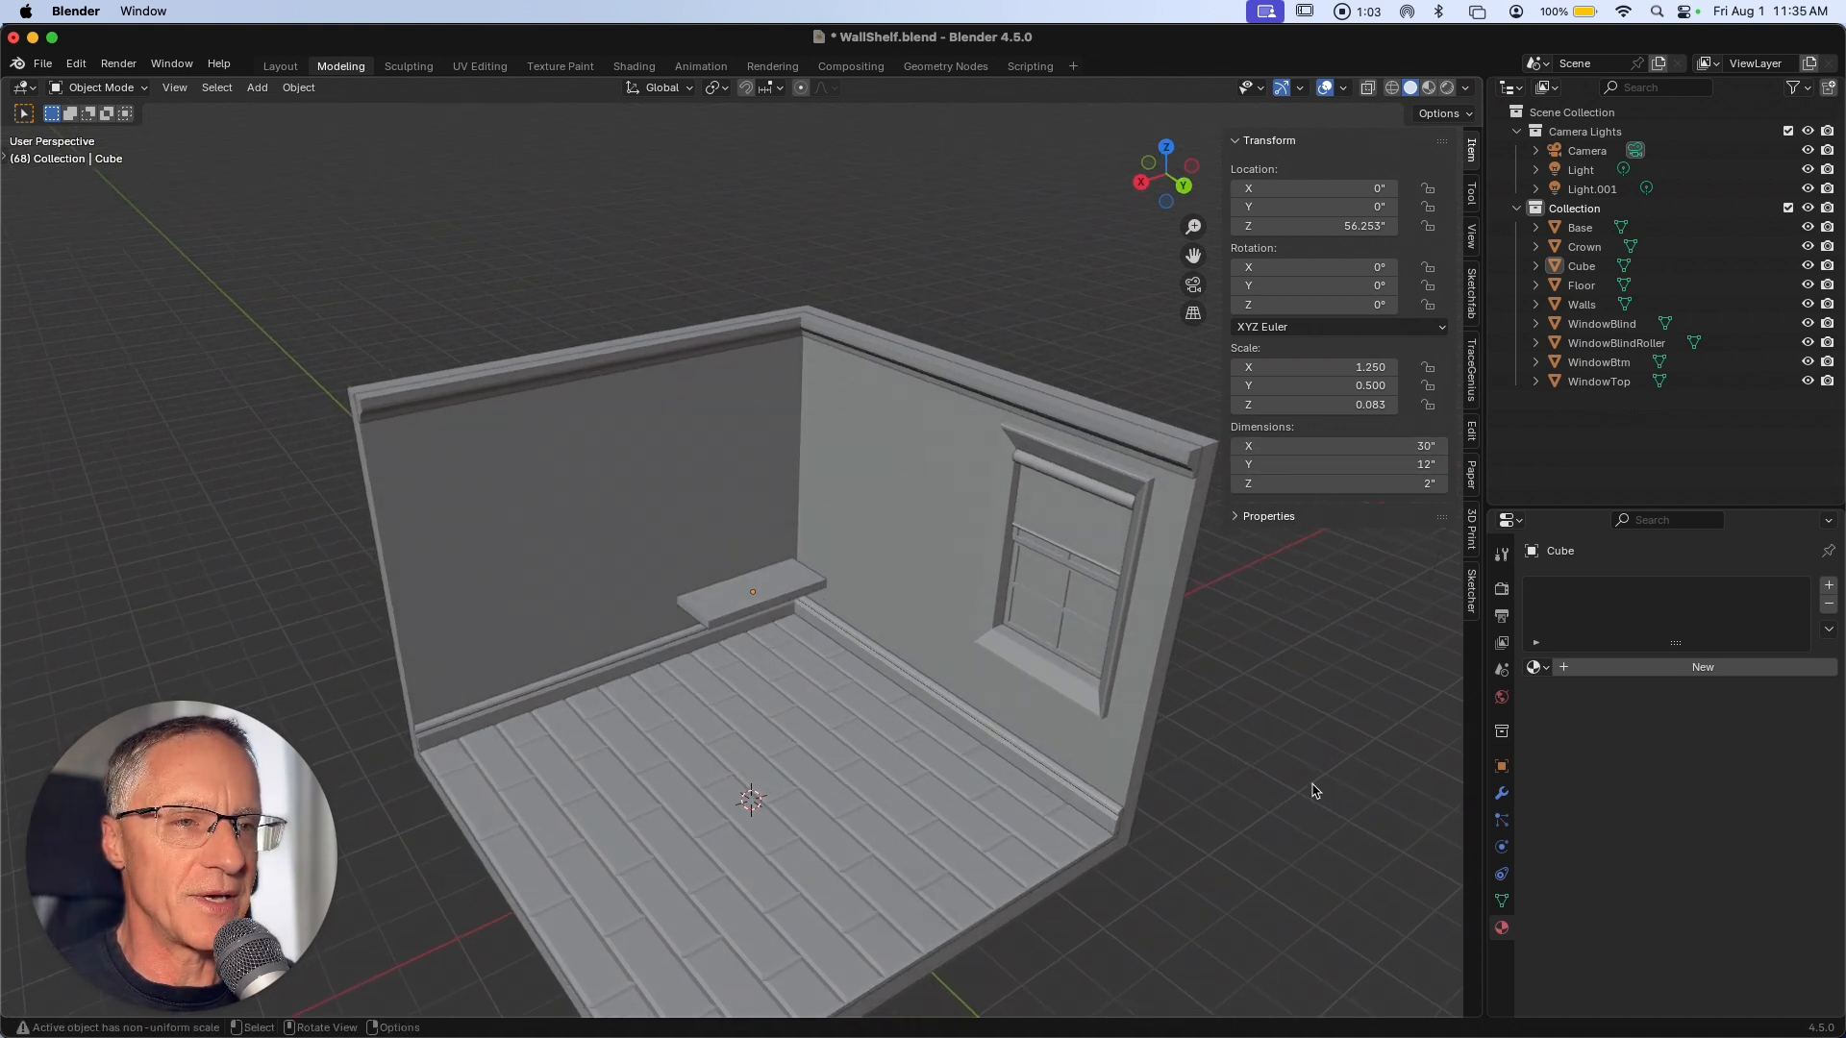
Try to apply the scale of the shelf slab.
{"action": "scroll", "coordinate": [1316, 790], "scroll_direction": "down", "scroll_amount": 5}
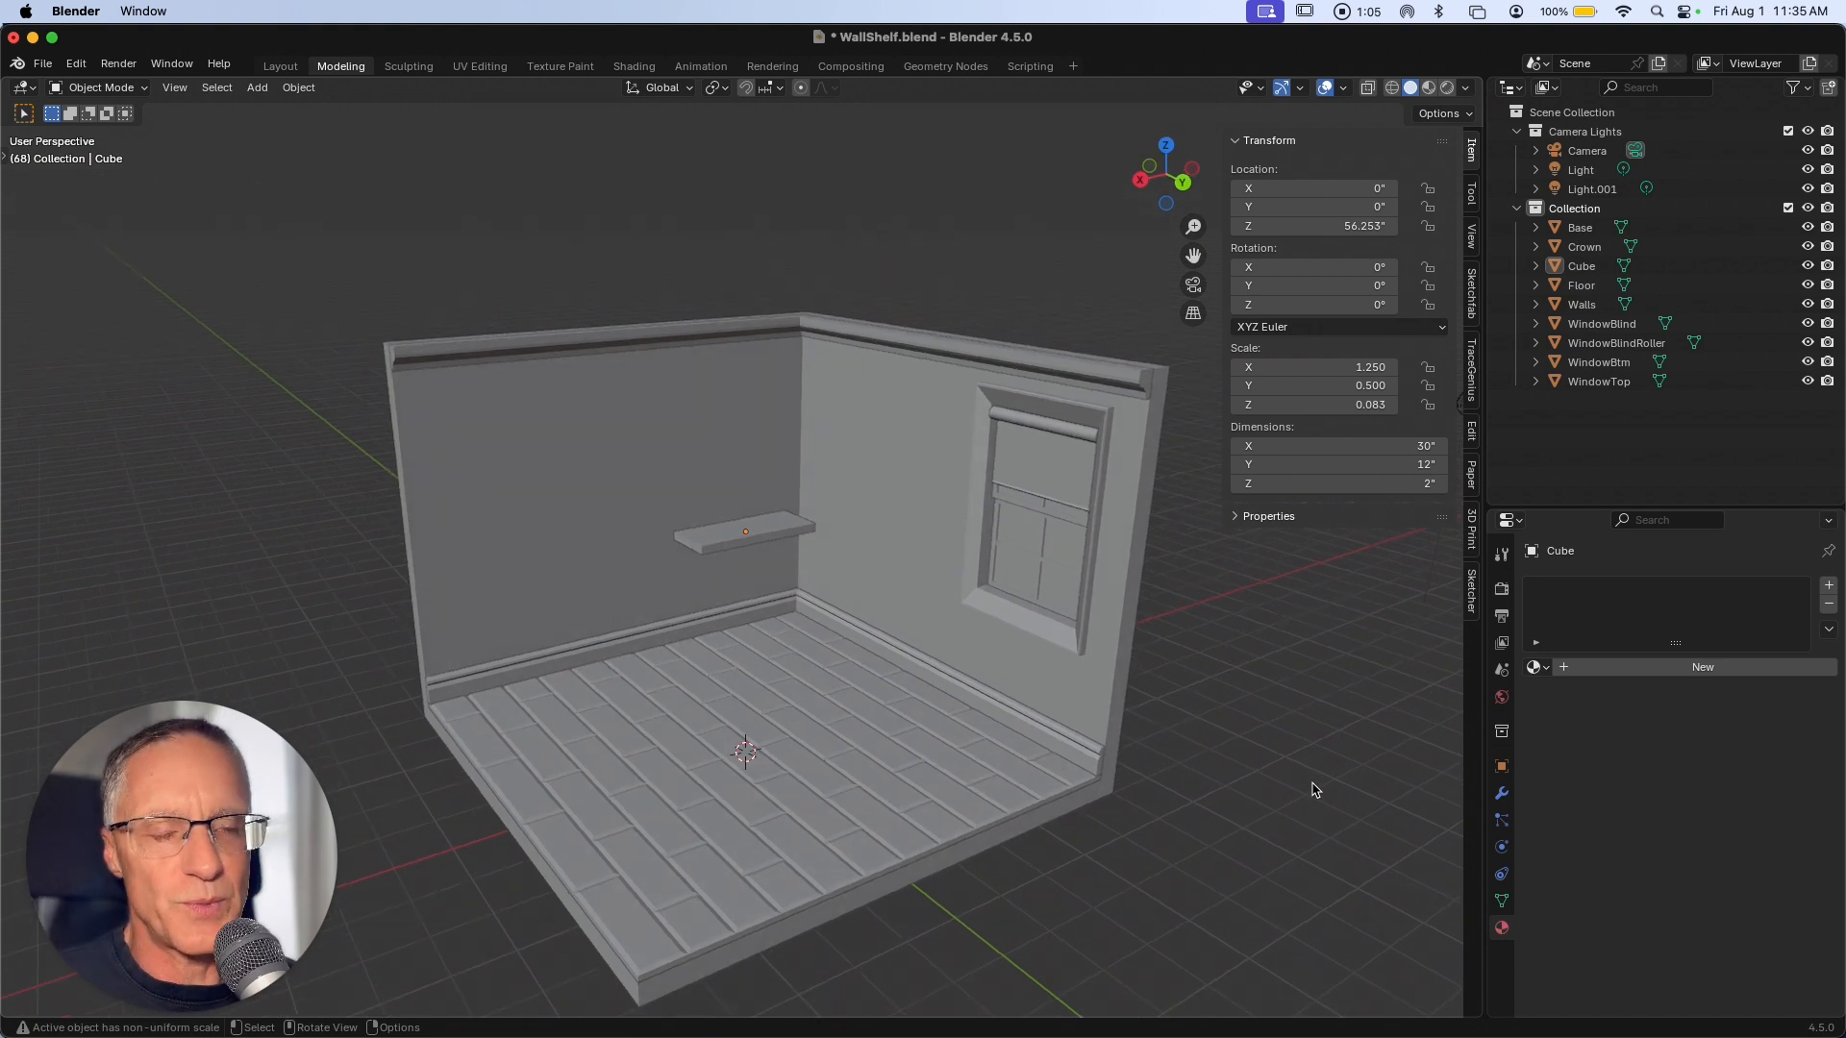
{"action": "scroll", "coordinate": [1021, 629], "scroll_direction": "up", "scroll_amount": 2}
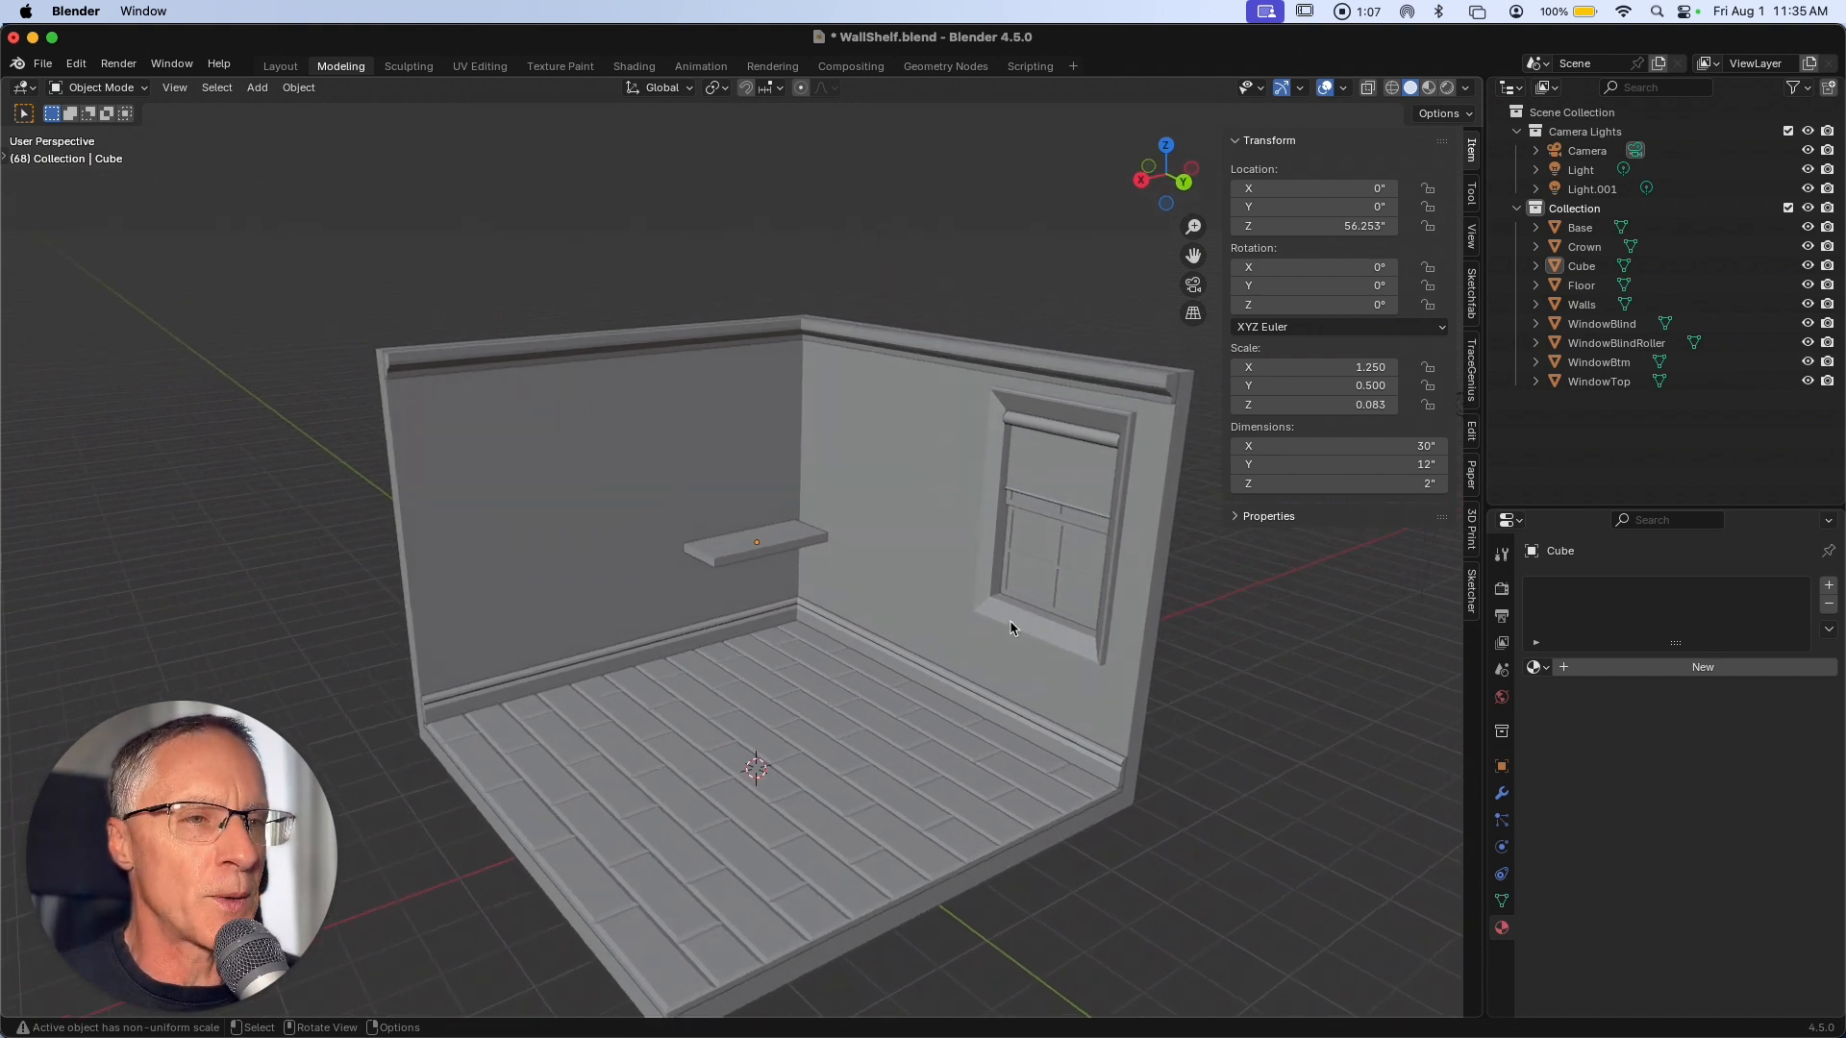
{"action": "key", "text": "ctrl+a"}
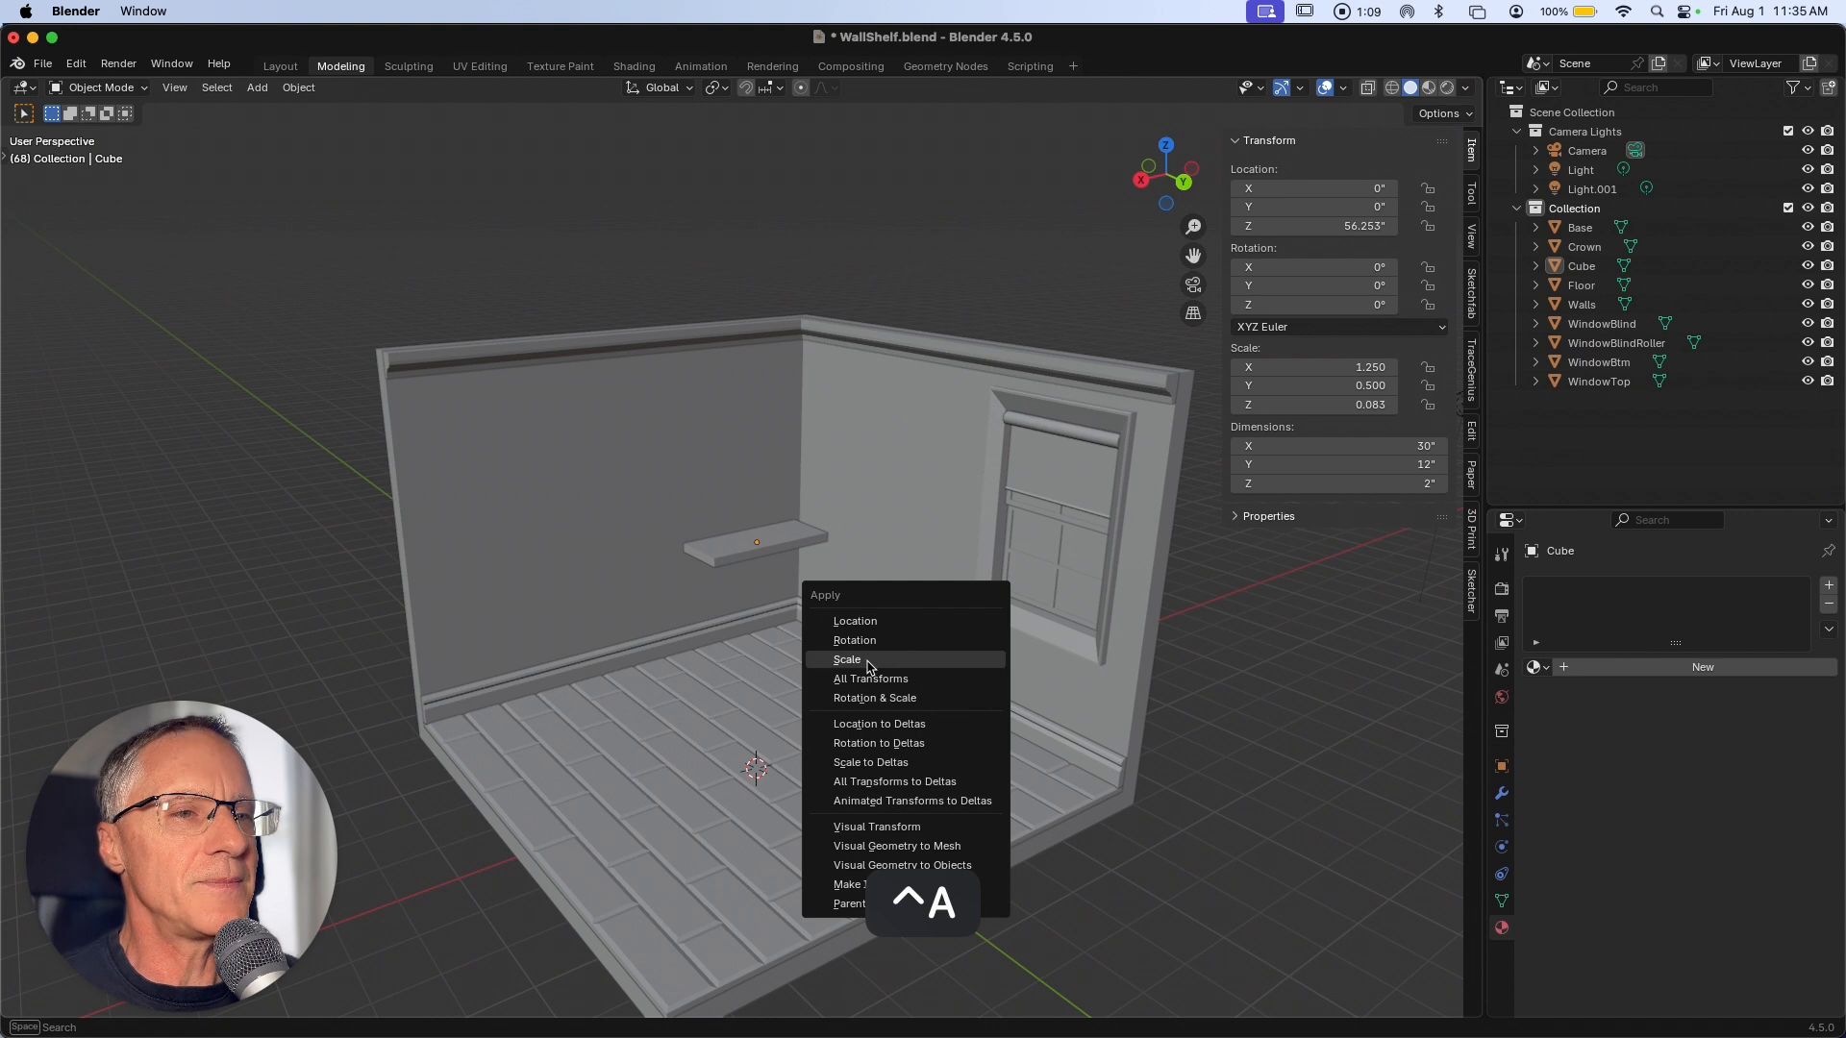
{"action": "left_click", "coordinate": [866, 660]}
Select the shelf slab, isolate it in local view and hide the transform sidebar.
{"action": "left_click", "coordinate": [789, 548]}
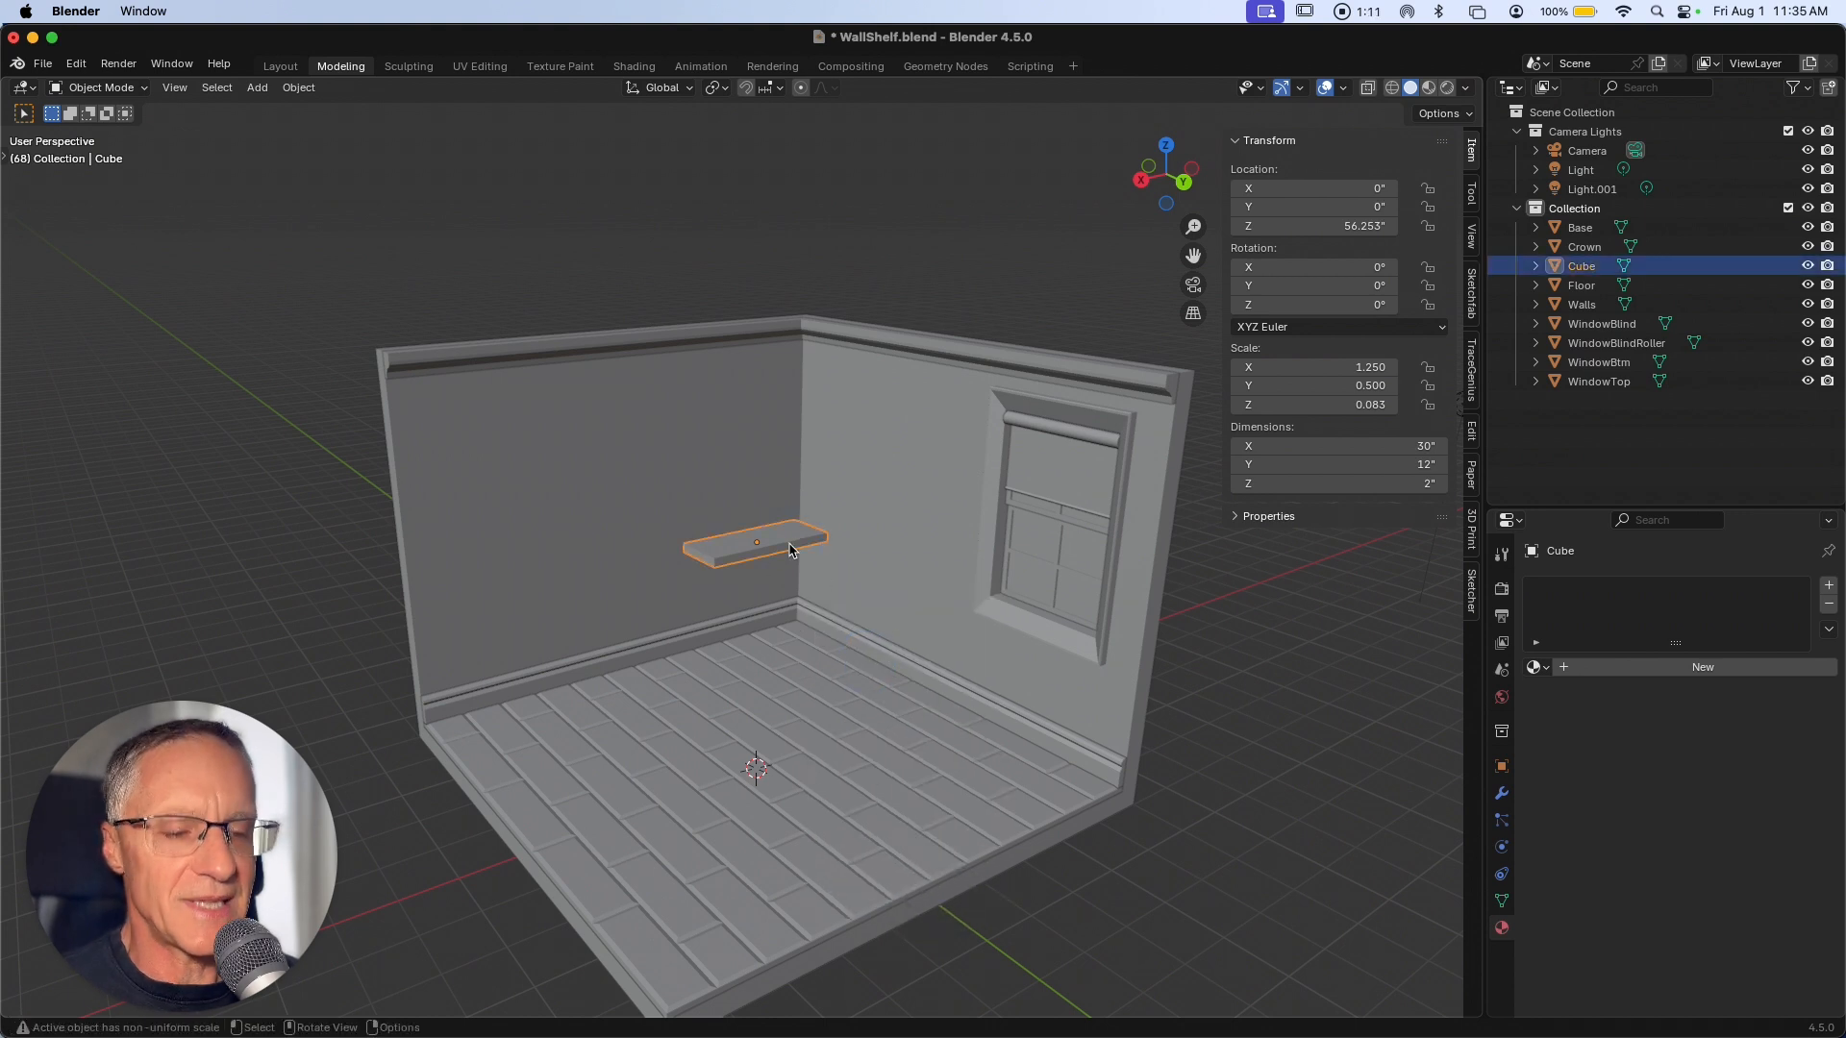
{"action": "key", "text": "slash"}
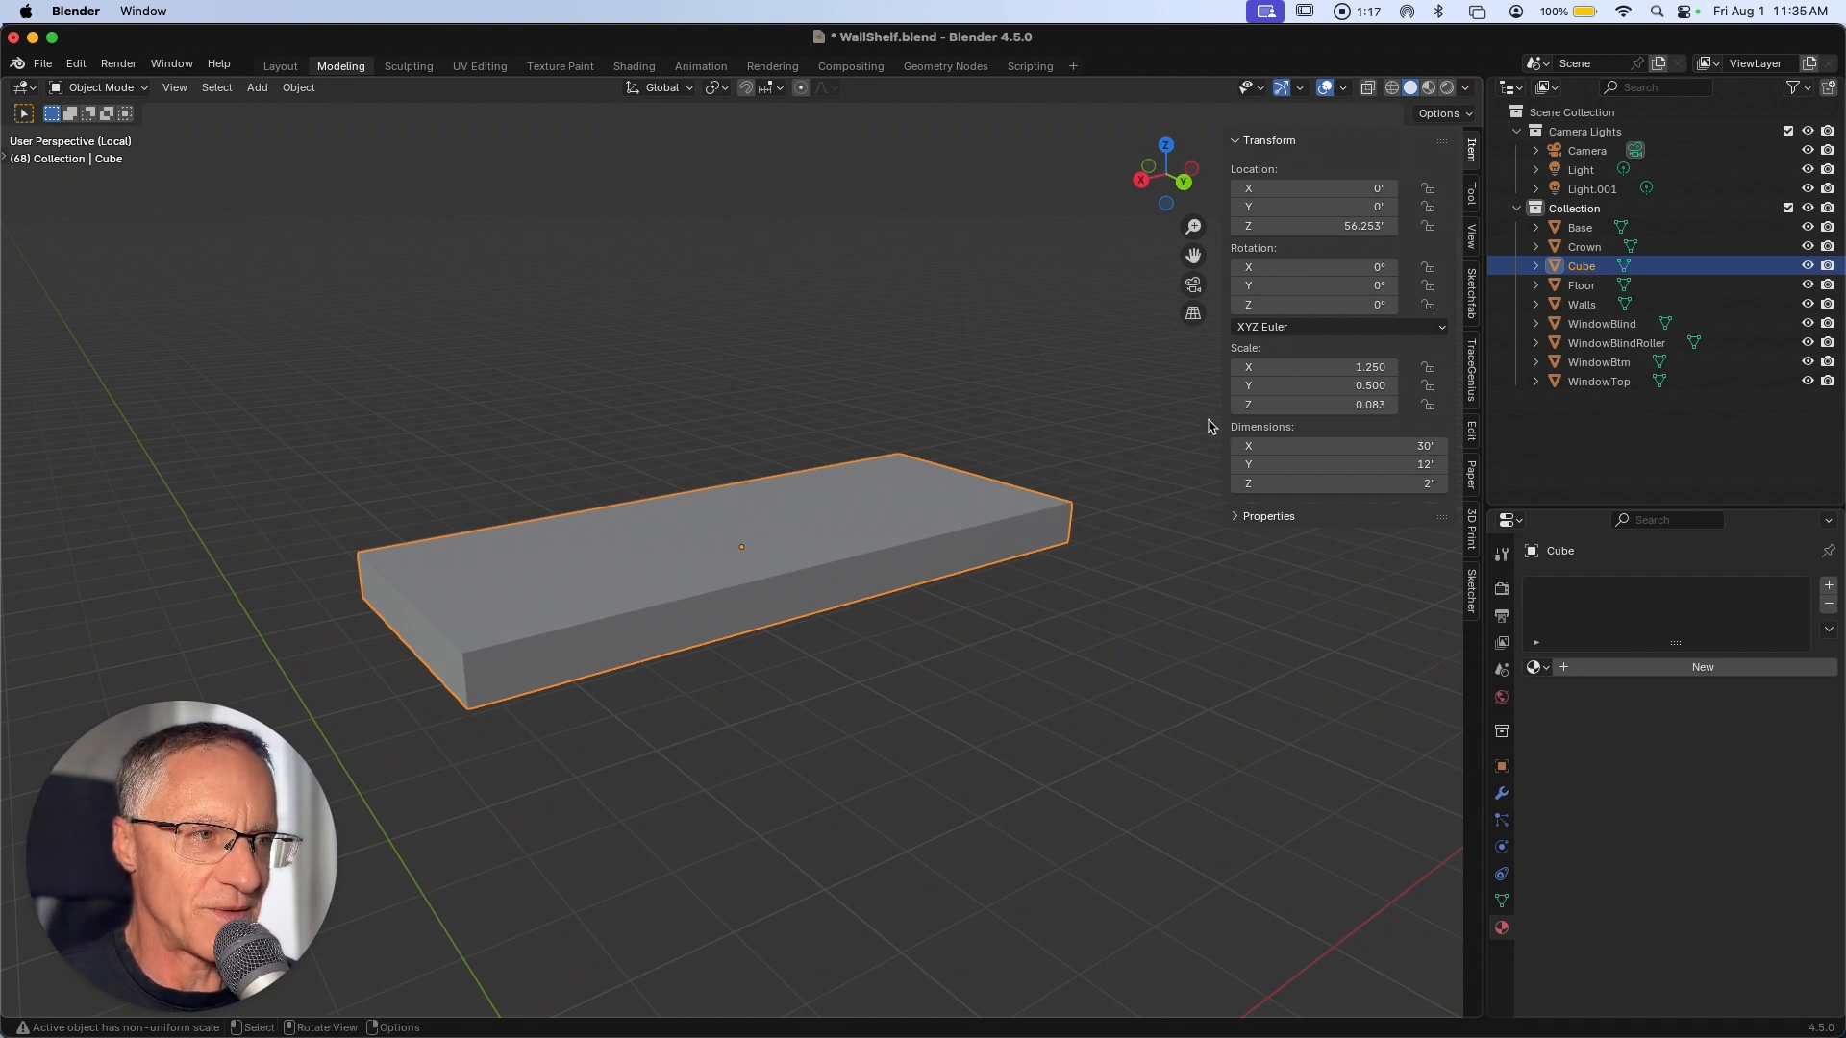
{"action": "key", "text": "n"}
In Edit Mode, add two evenly spaced loop cuts across the shelf slab without sliding them.
{"action": "scroll", "coordinate": [976, 680], "scroll_direction": "down", "scroll_amount": 10}
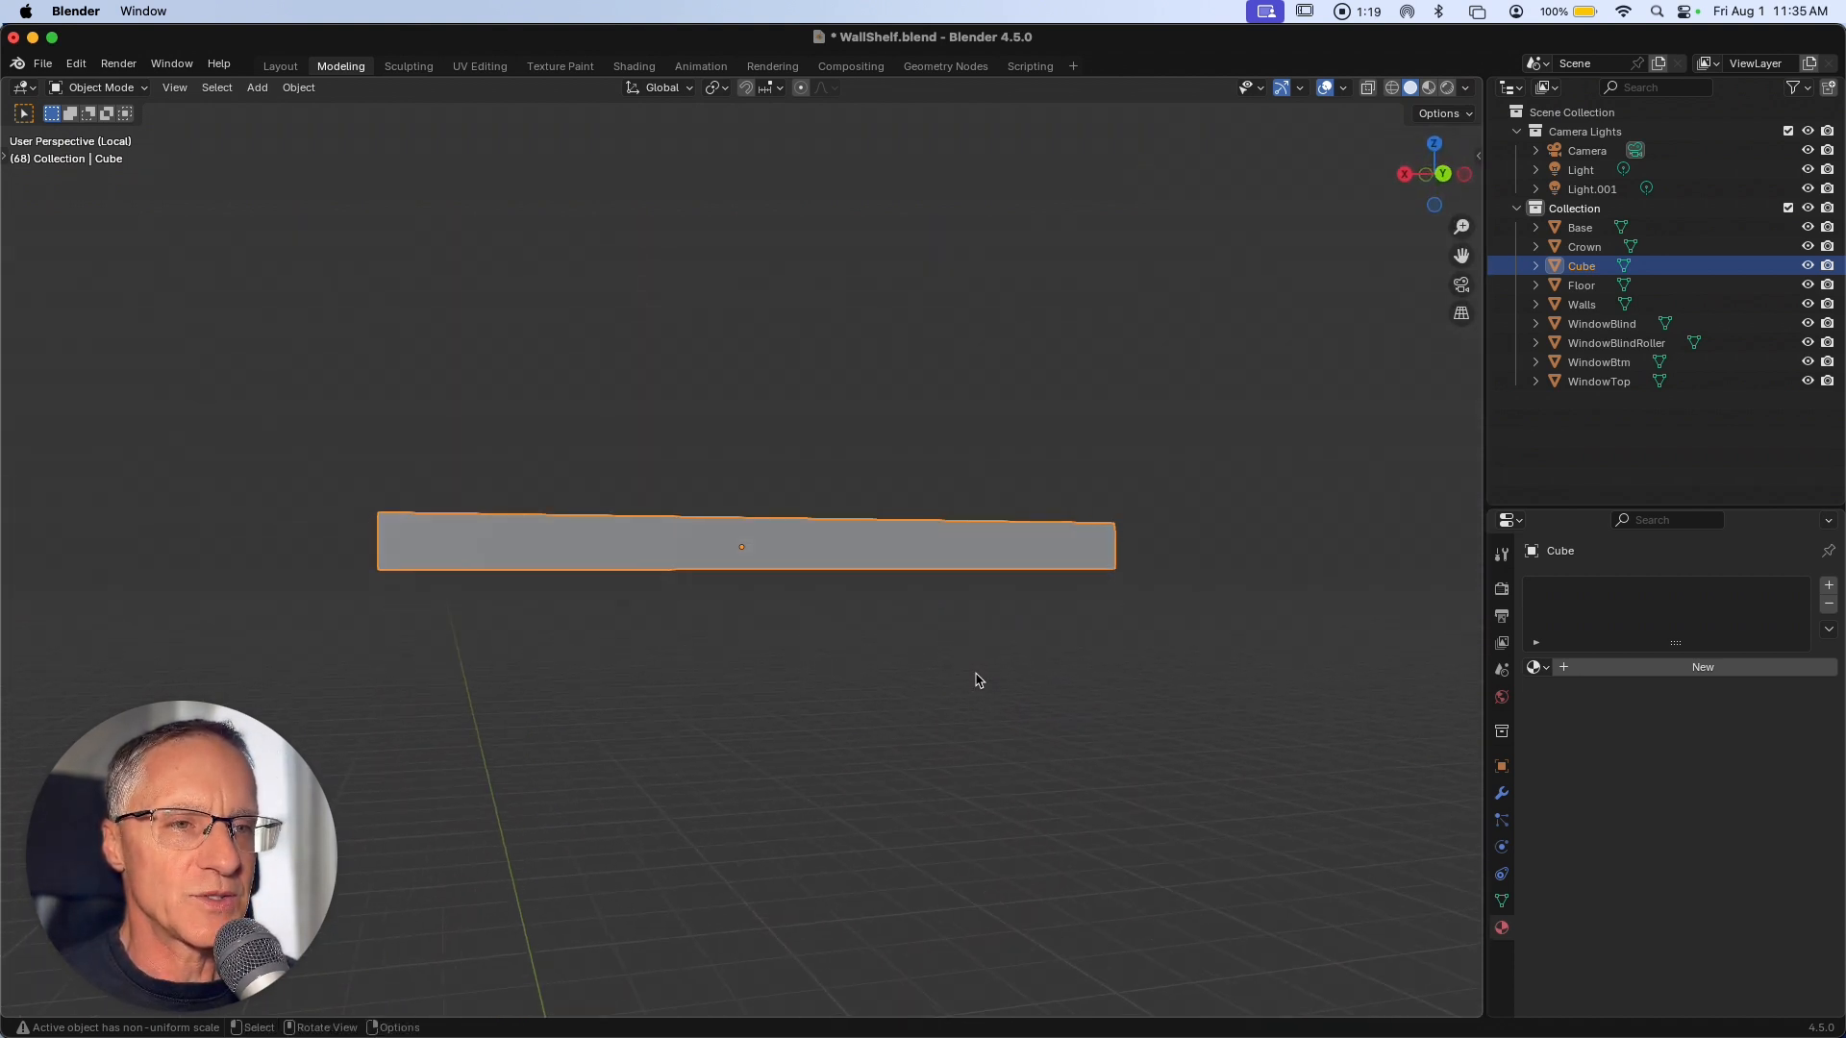
{"action": "key", "text": "Tab"}
{"action": "left_click", "coordinate": [981, 677]}
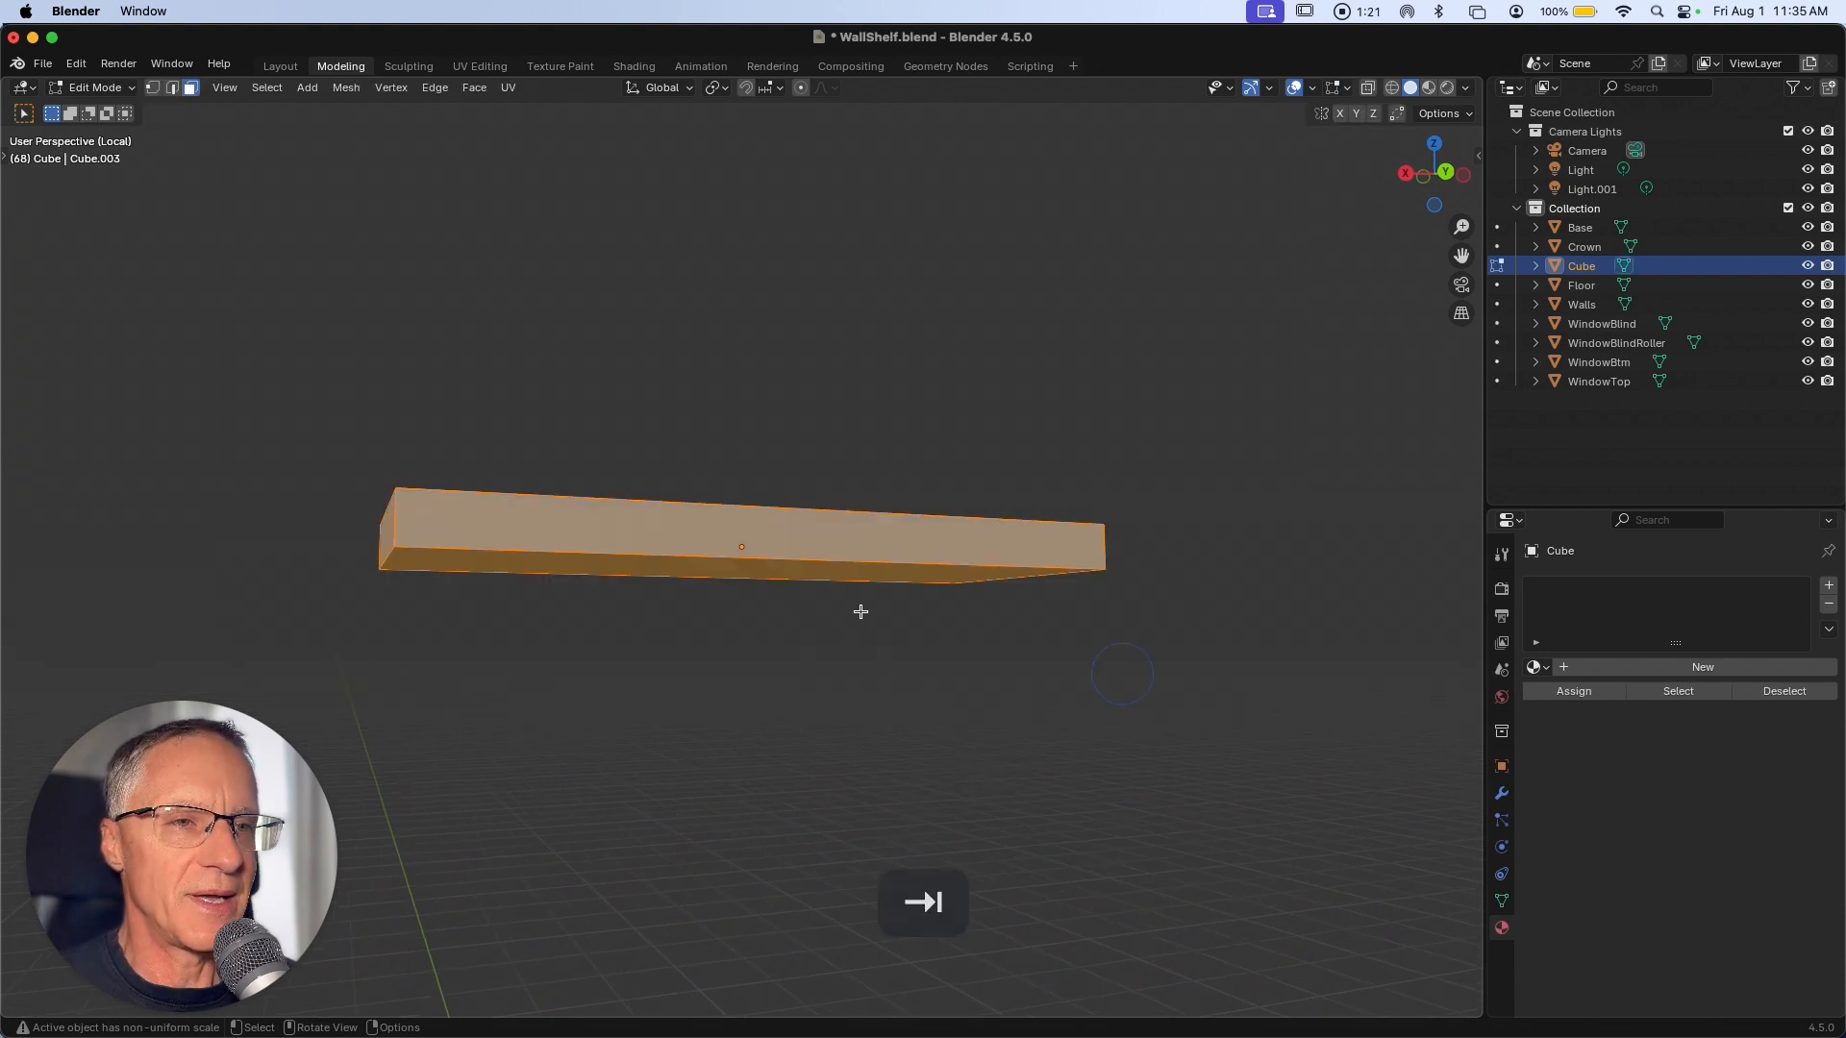
{"action": "scroll", "coordinate": [769, 593], "scroll_direction": "down", "scroll_amount": 5}
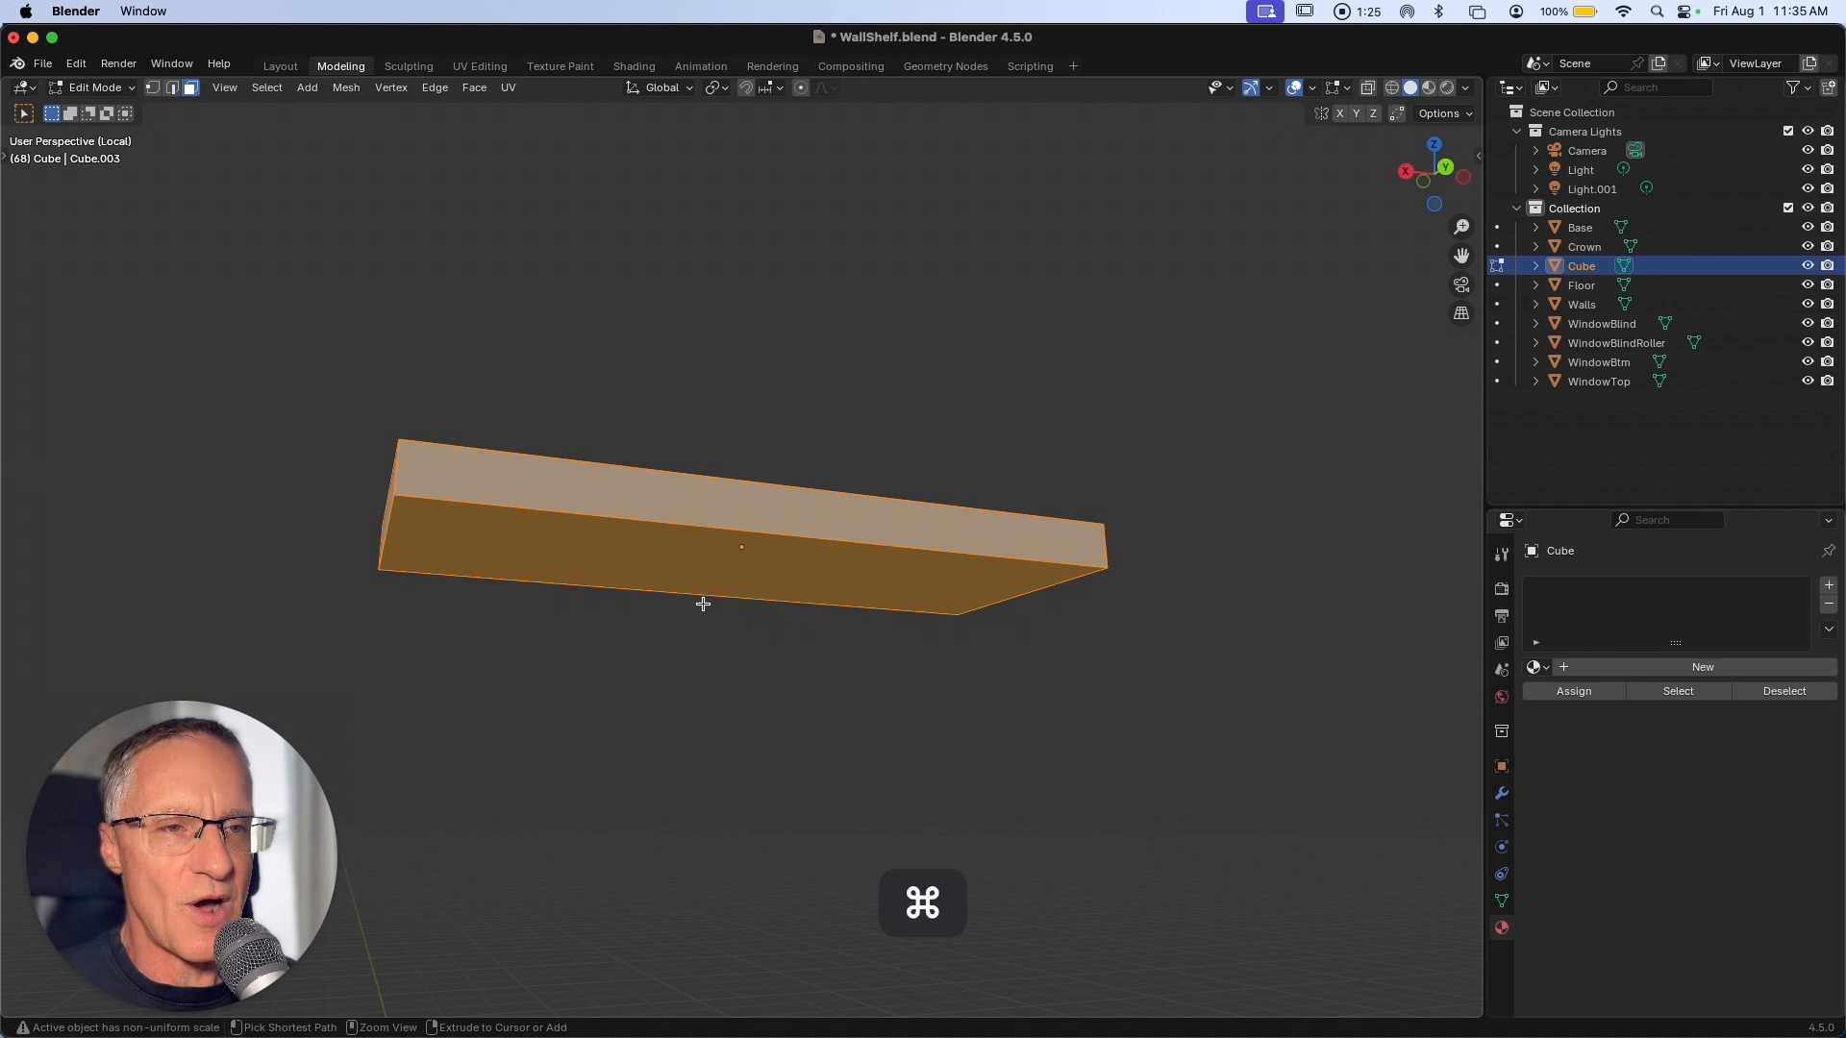
{"action": "key", "text": "super+r"}
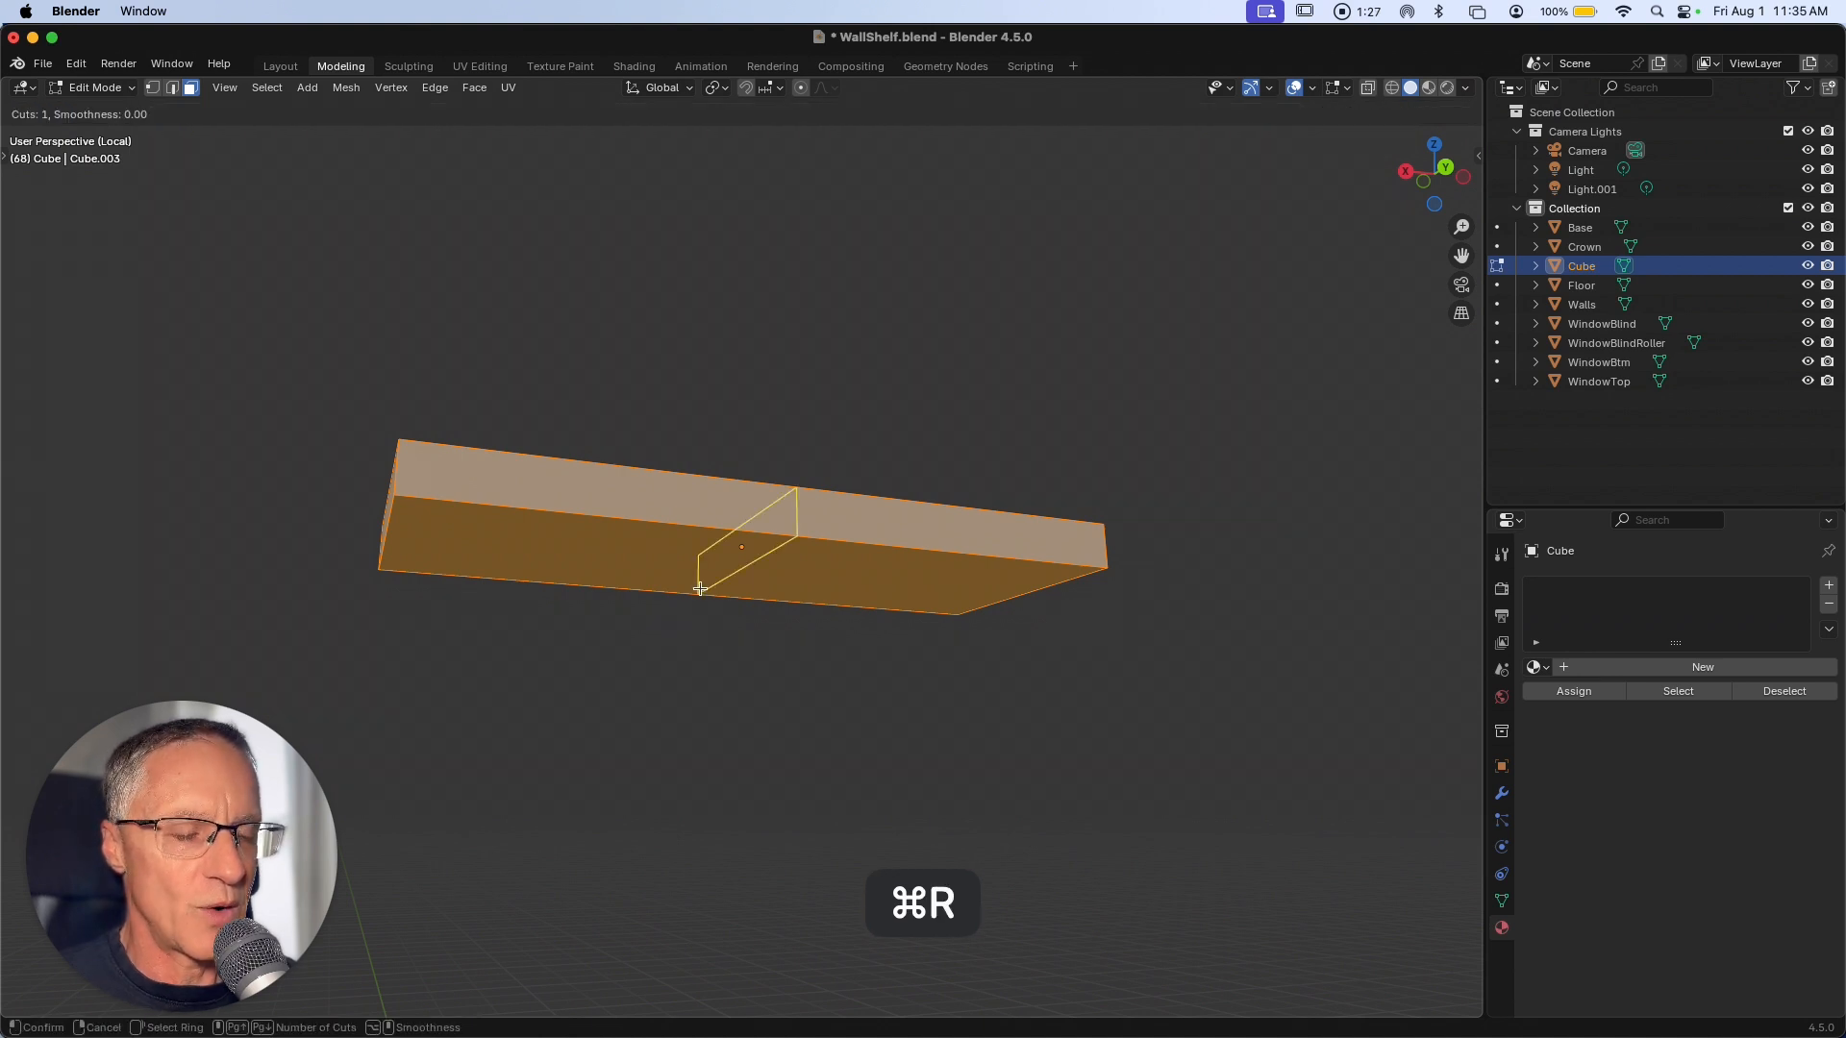
{"action": "scroll", "coordinate": [700, 589], "scroll_direction": "up", "scroll_amount": 1}
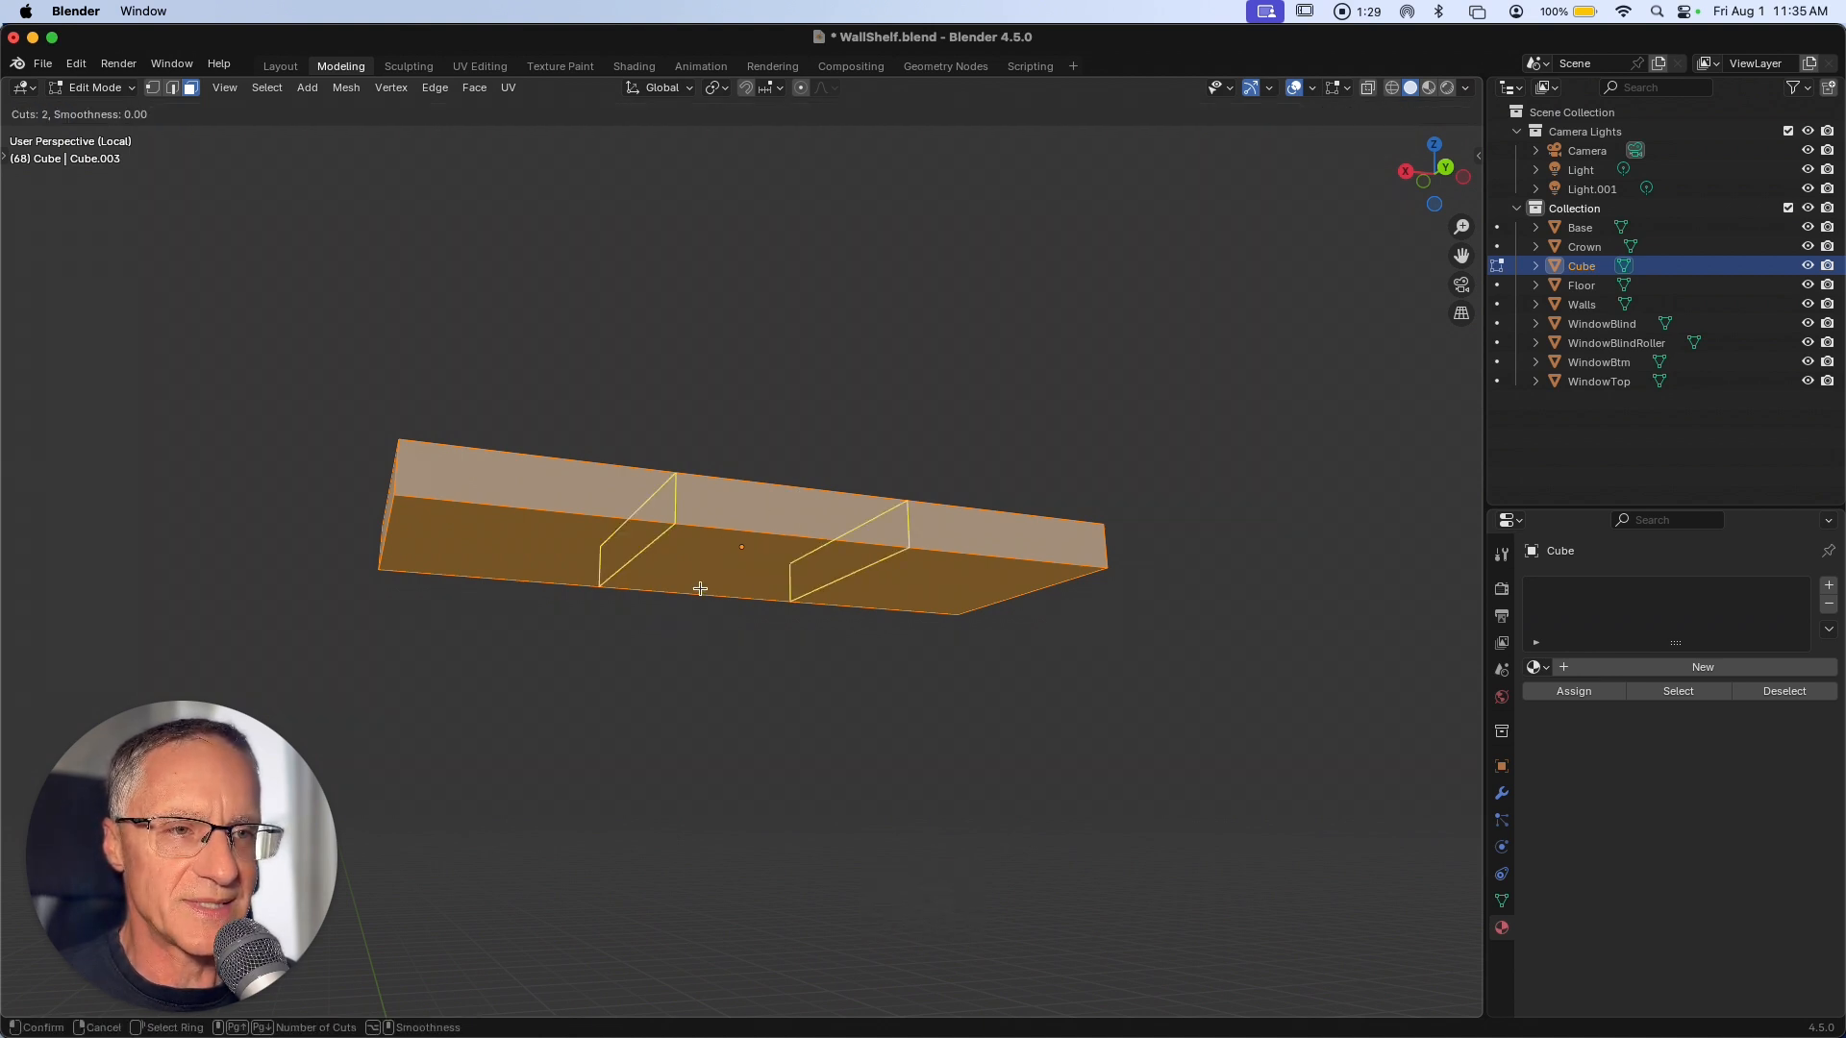
{"action": "left_click", "coordinate": [699, 588]}
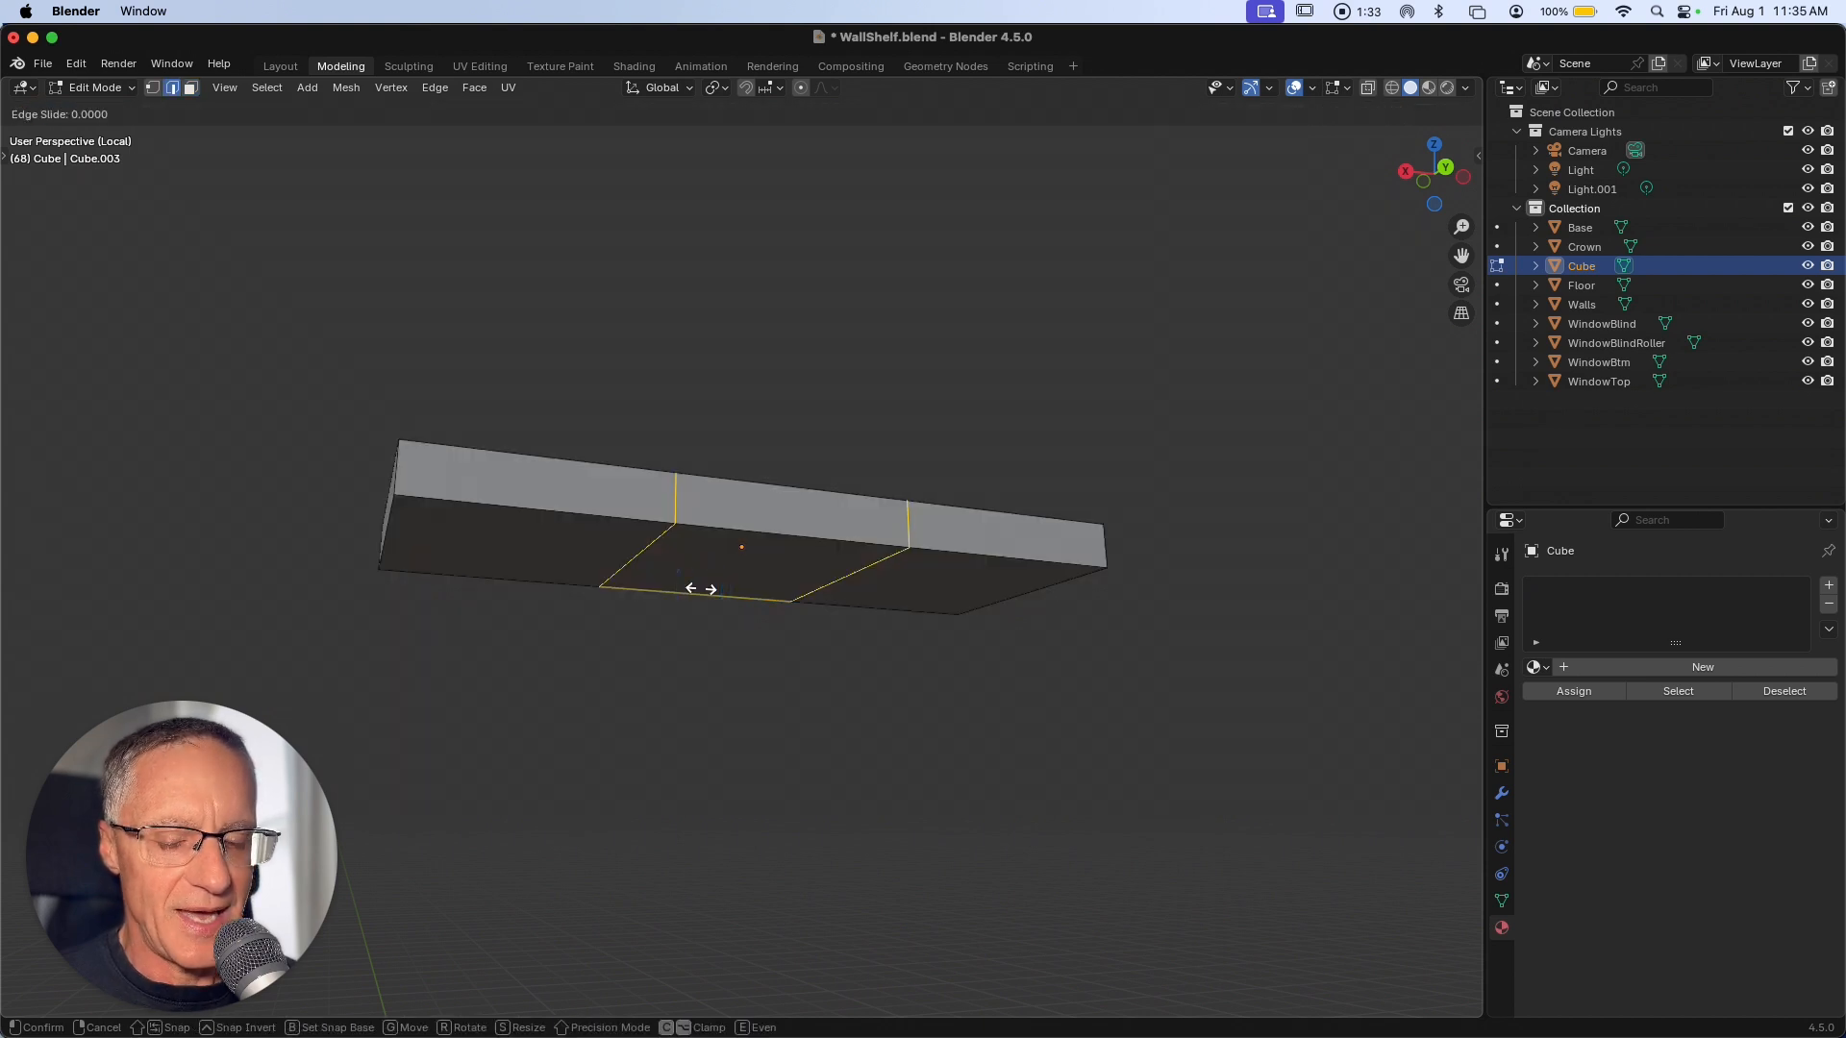
{"action": "left_click", "coordinate": [700, 588]}
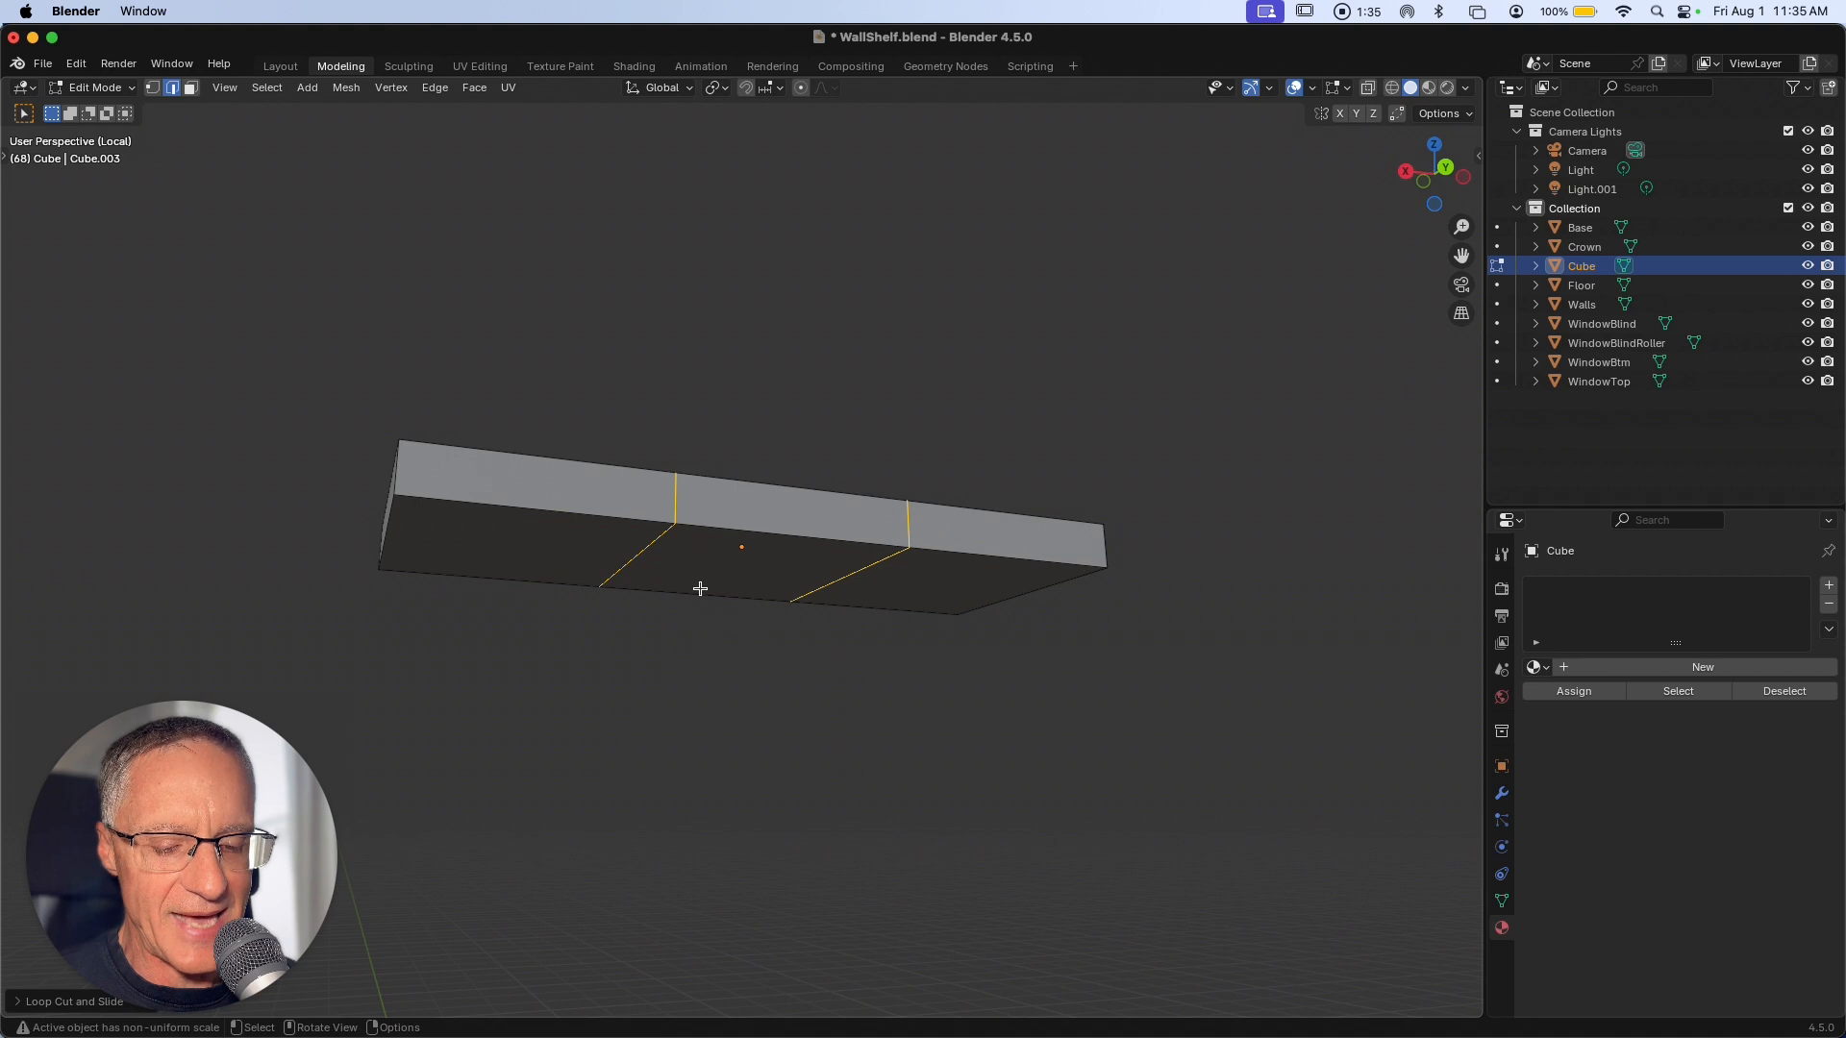
Scale the two loop cuts apart along X by about 2.14, toward the ends of the slab.
{"action": "key", "text": "s"}
{"action": "key", "text": "x"}
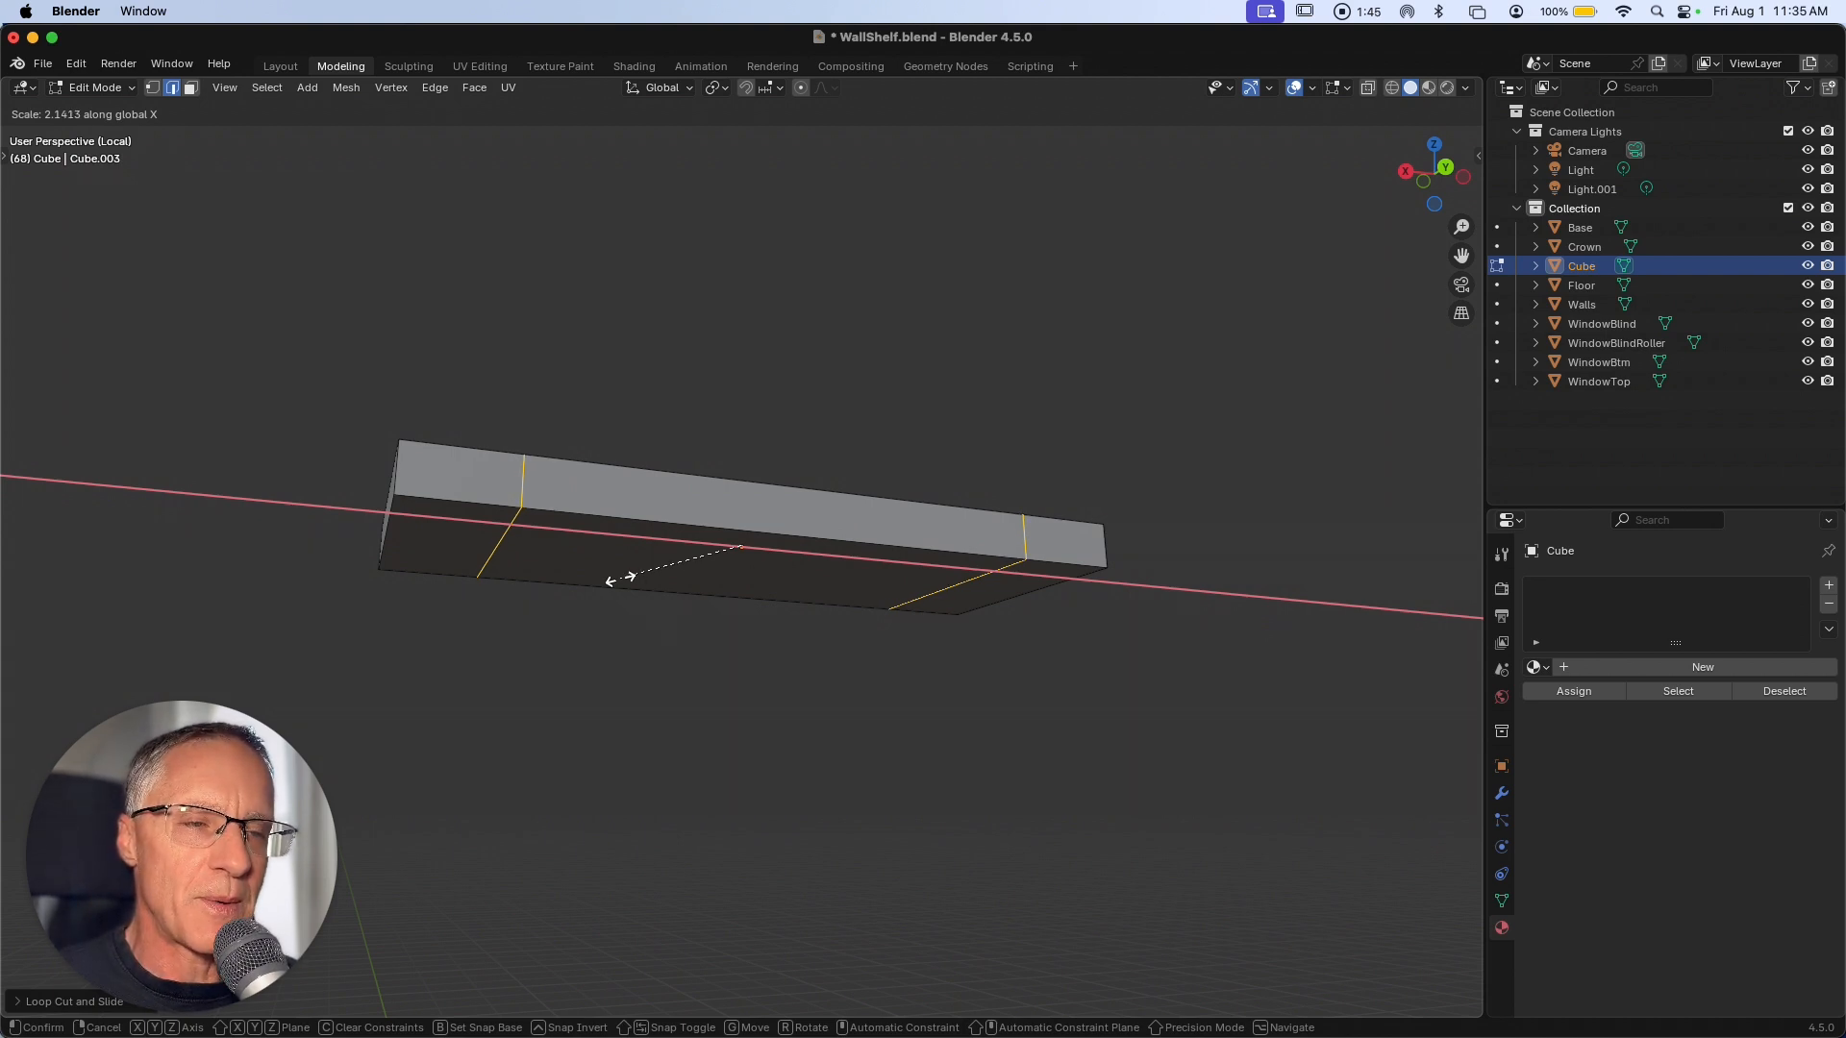
{"action": "left_click", "coordinate": [620, 578]}
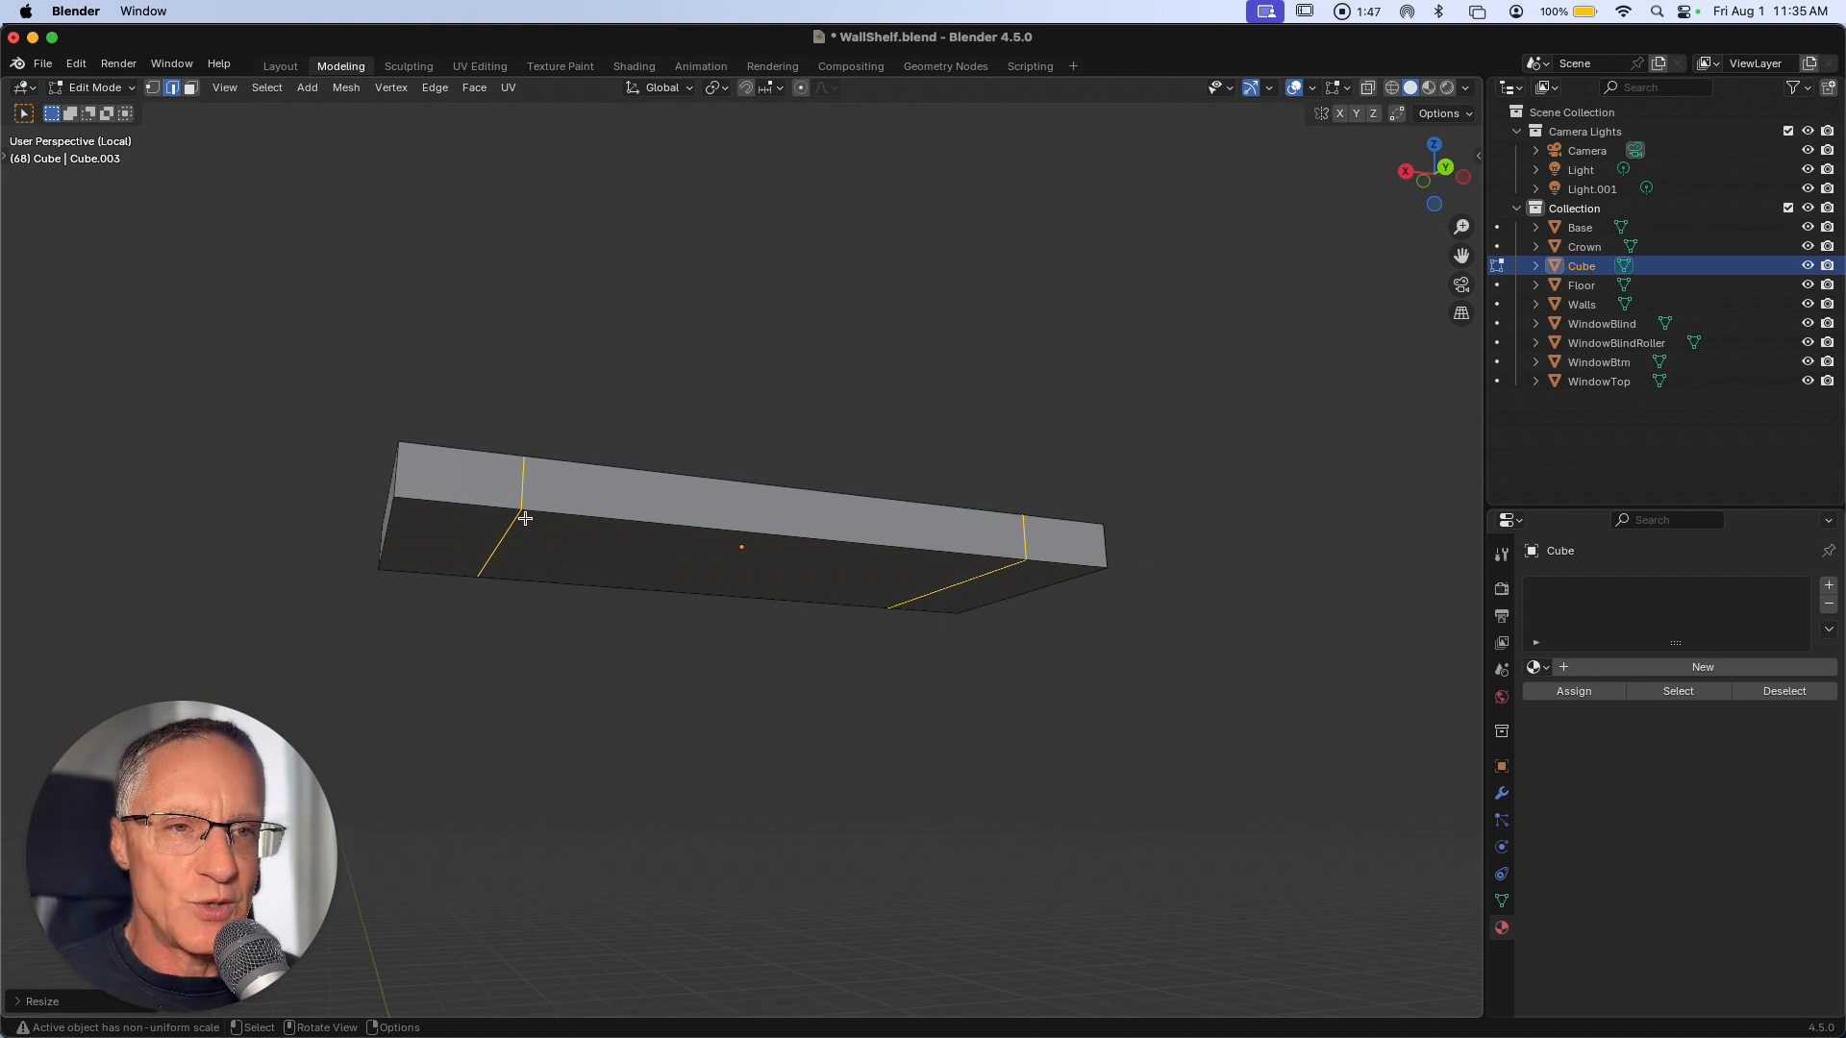
Deselect the two underside edges of the loops and dissolve the loop edges on the slab's top, front and back.
{"action": "scroll", "coordinate": [526, 519], "scroll_direction": "up", "scroll_amount": 10}
{"action": "scroll", "coordinate": [552, 536], "scroll_direction": "down", "scroll_amount": 10}
{"action": "scroll", "coordinate": [552, 536], "scroll_direction": "right", "scroll_amount": 10}
{"action": "scroll", "coordinate": [552, 537], "scroll_direction": "right", "scroll_amount": 1}
{"action": "key", "text": "shift"}
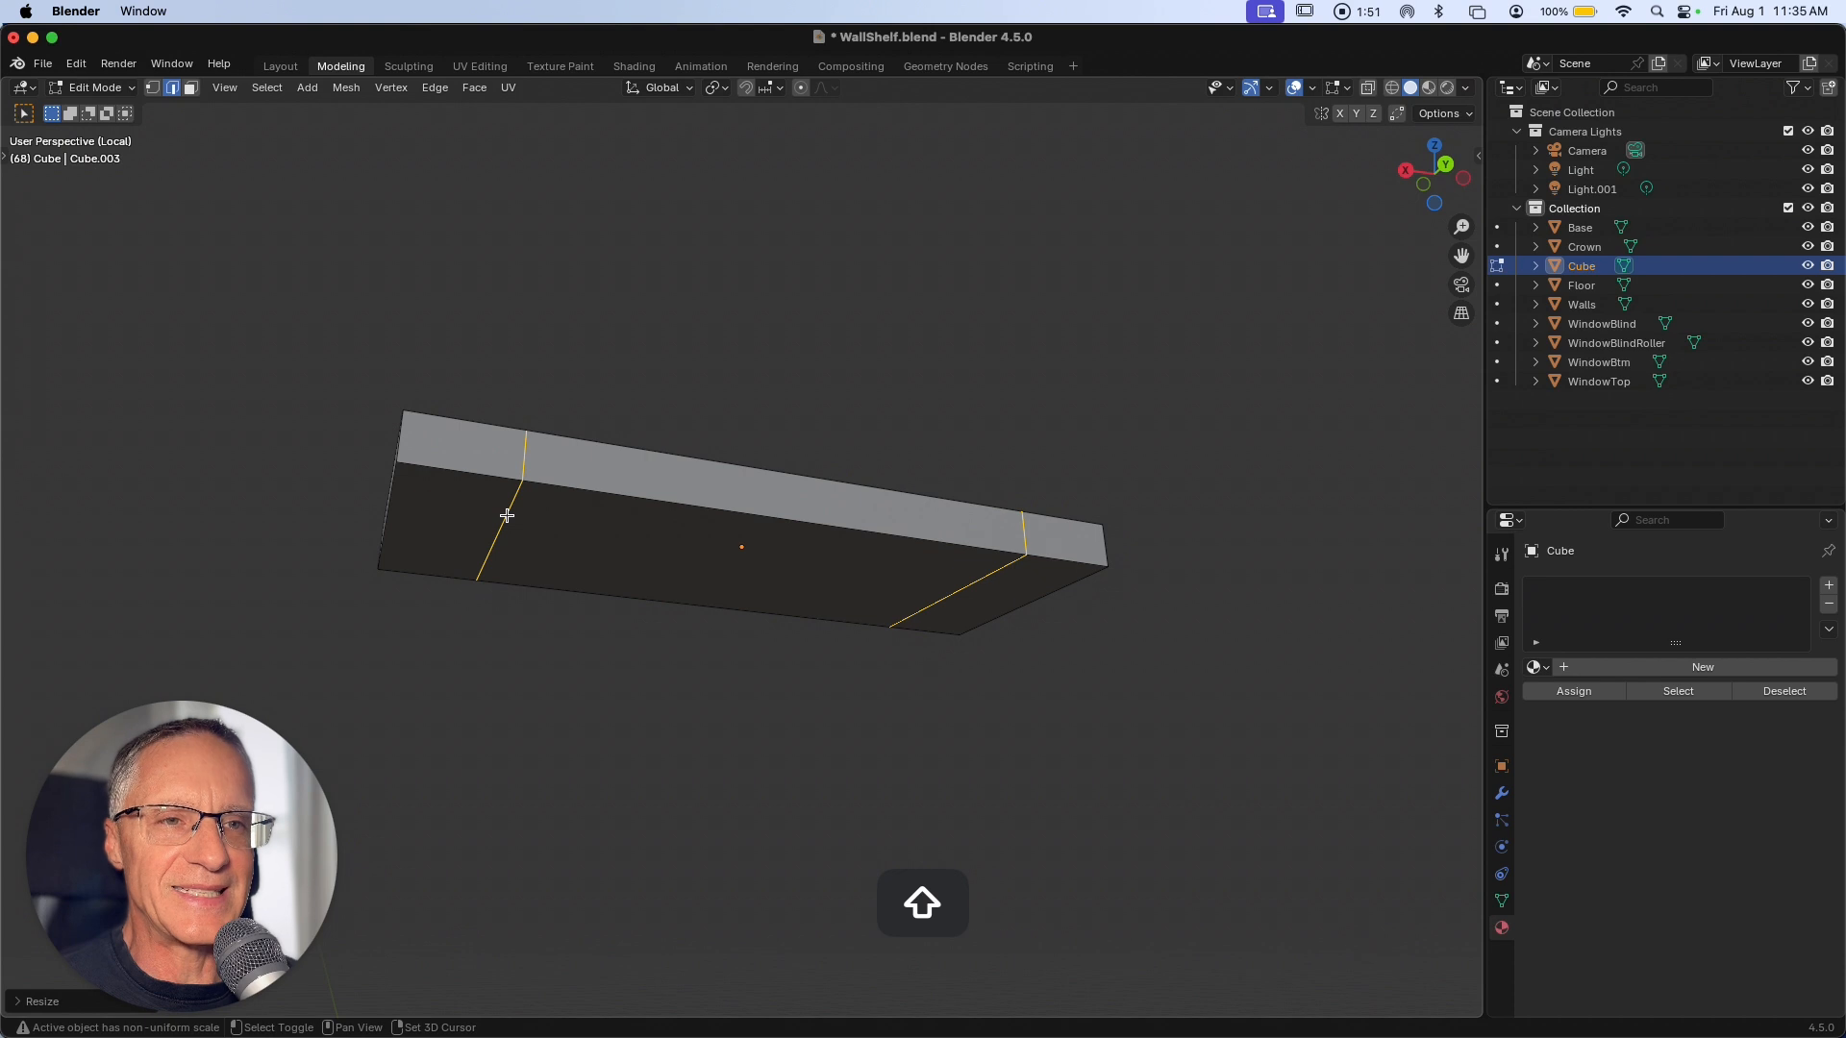
{"action": "left_click", "coordinate": [506, 515], "text": "shift"}
{"action": "left_click", "coordinate": [974, 584], "text": "shift"}
{"action": "middle_click_drag", "start_coordinate": [515, 442], "coordinate": [498, 571]}
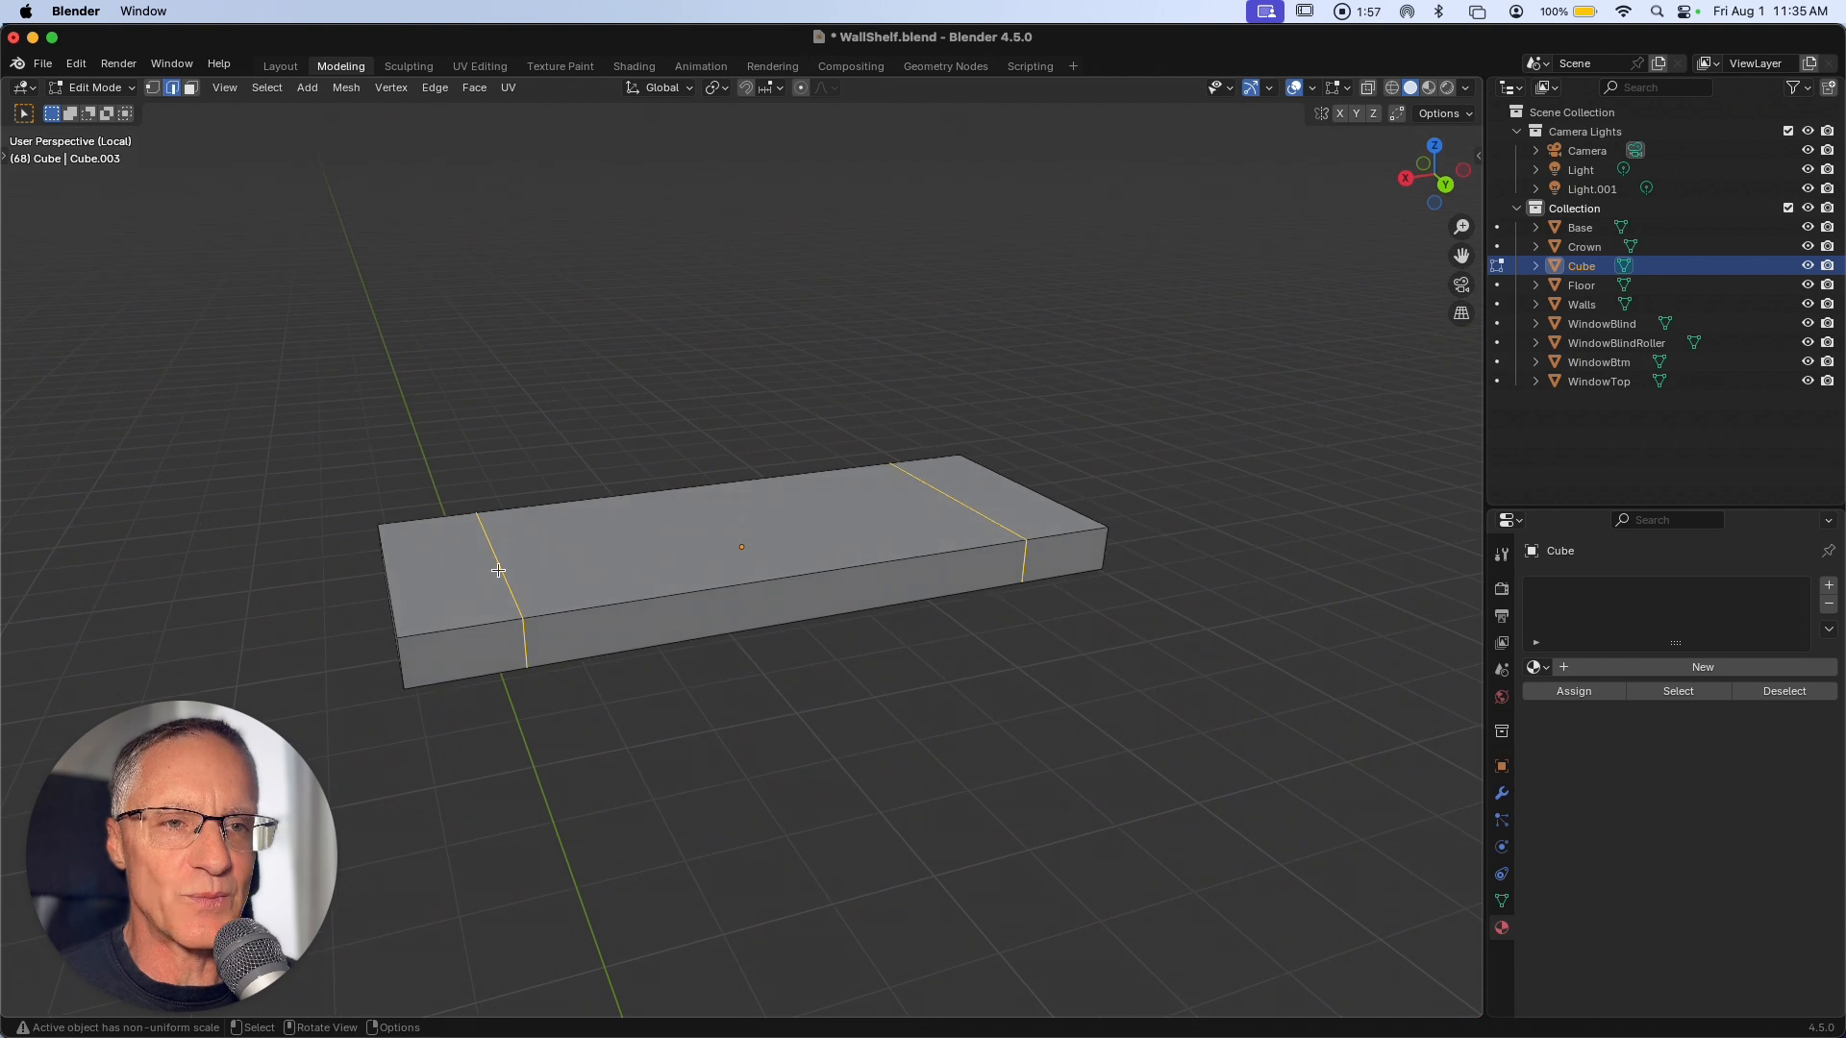
{"action": "key", "text": "ctrl+e"}
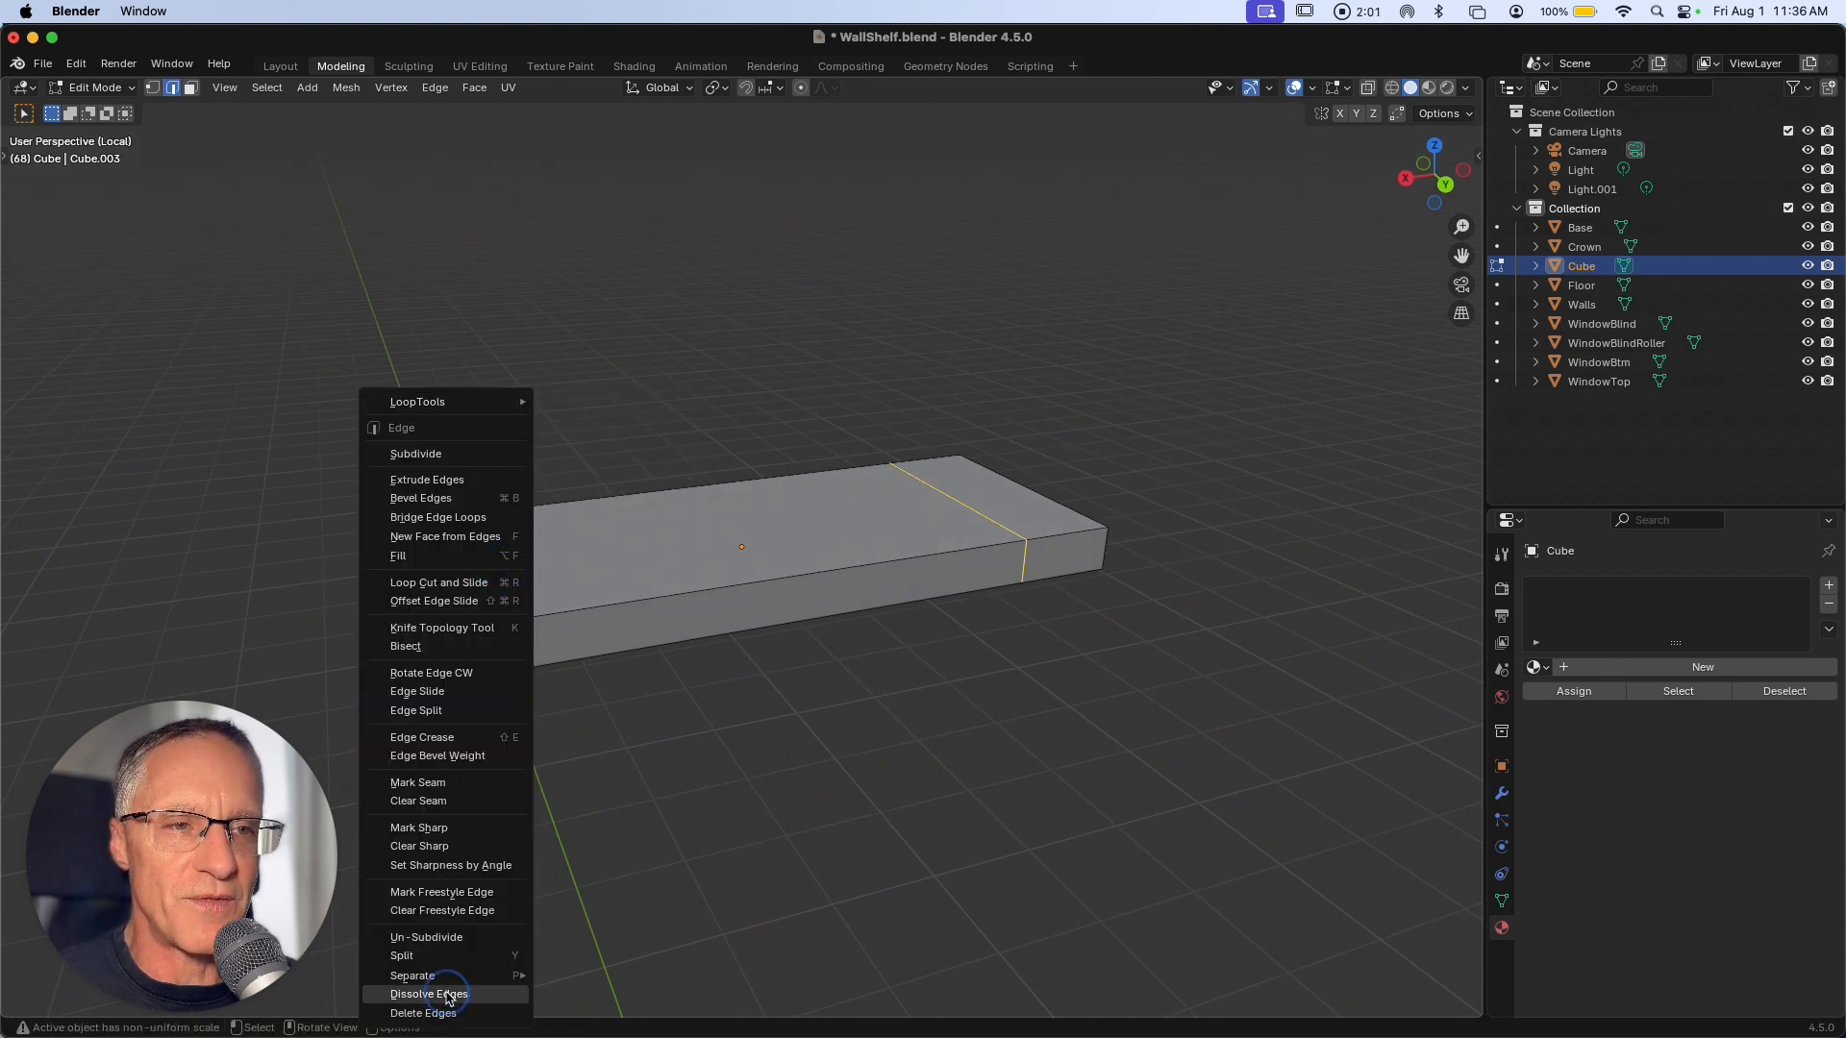
{"action": "left_click", "coordinate": [448, 998]}
Bevel the two cross edges on the slab's underside with an offset of about 0.73" to form two strips.
{"action": "scroll", "coordinate": [618, 794], "scroll_direction": "down", "scroll_amount": 10}
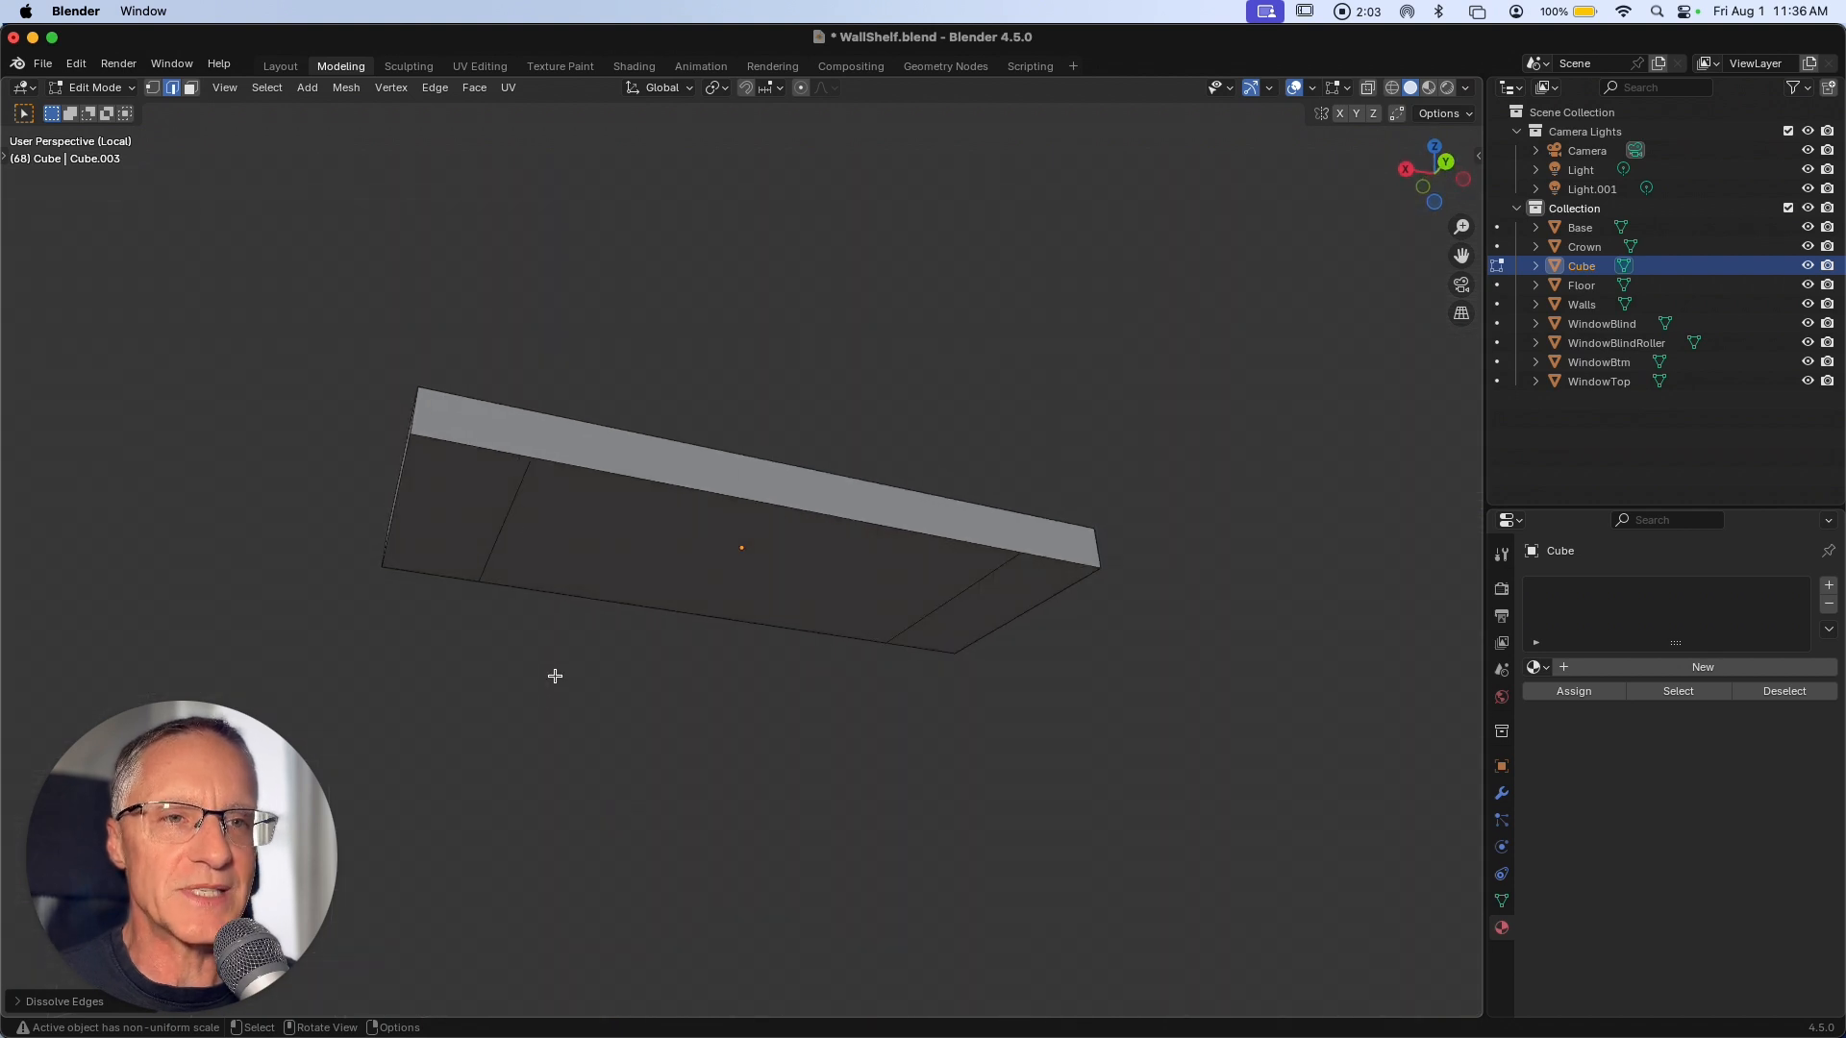
{"action": "left_click", "coordinate": [520, 486]}
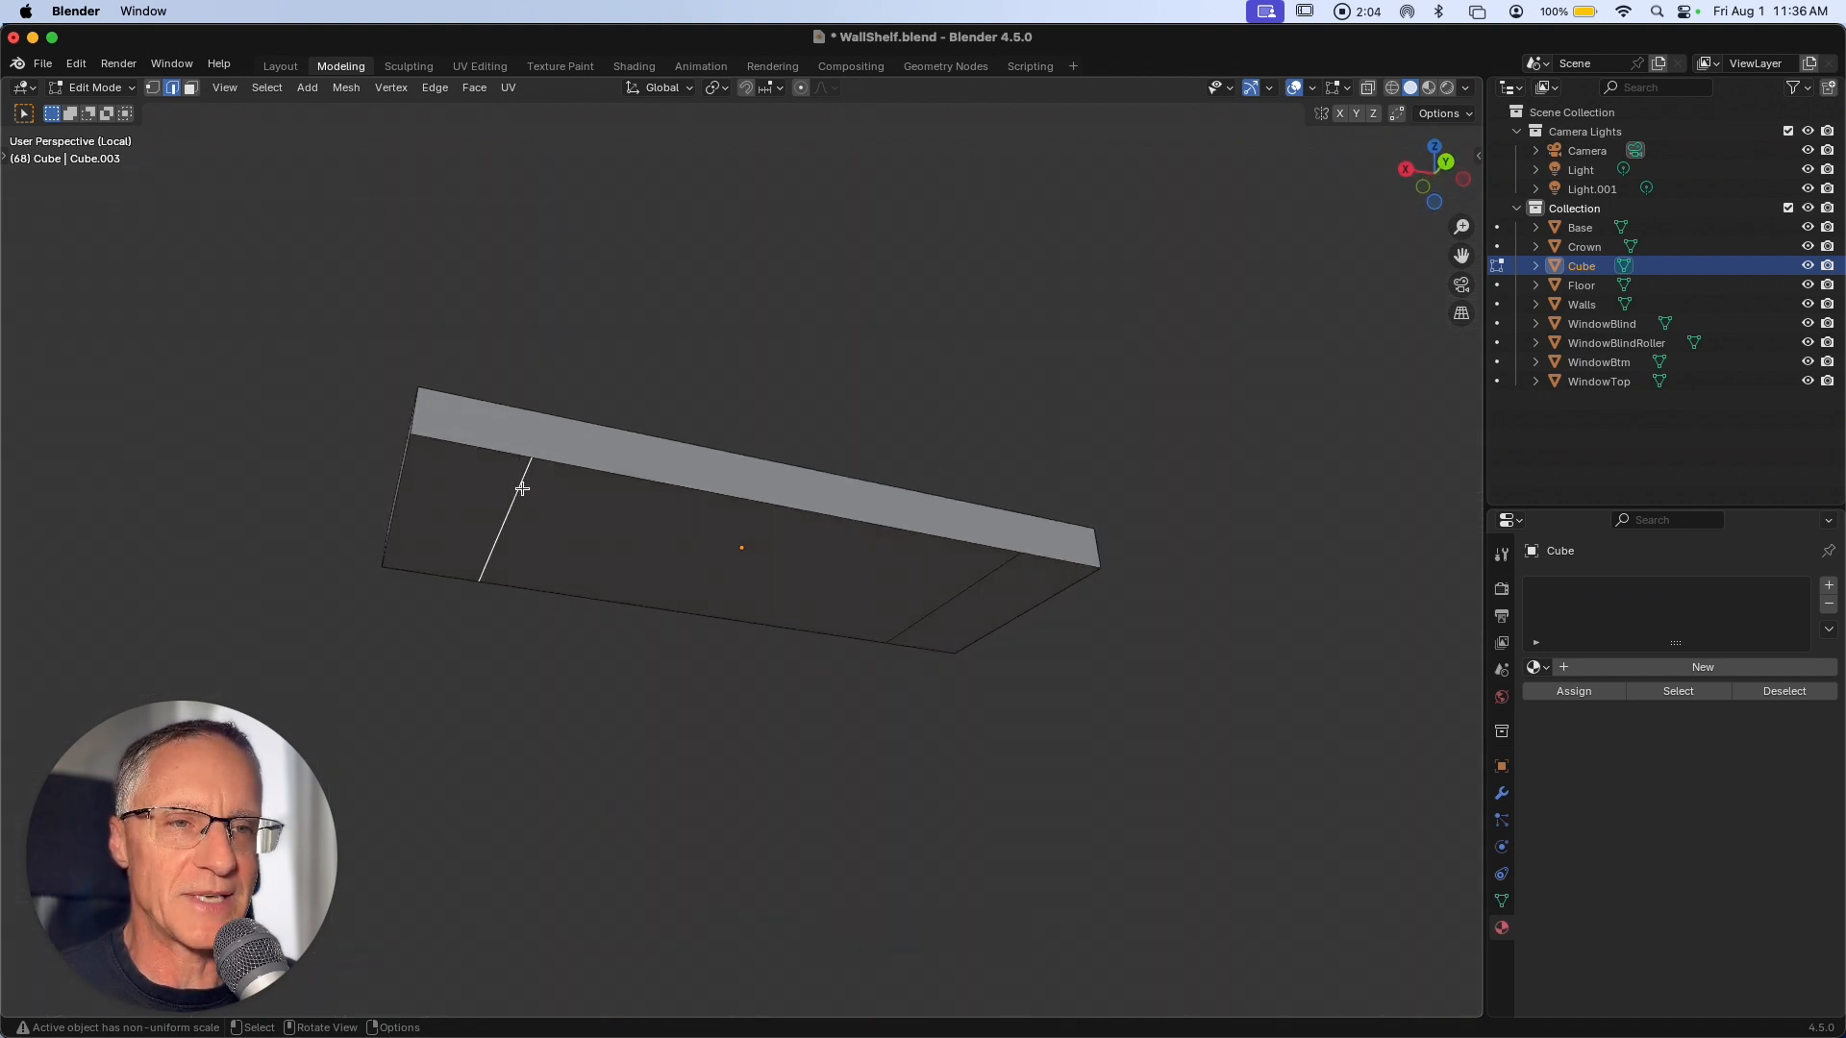
{"action": "left_click", "coordinate": [965, 592], "text": "shift"}
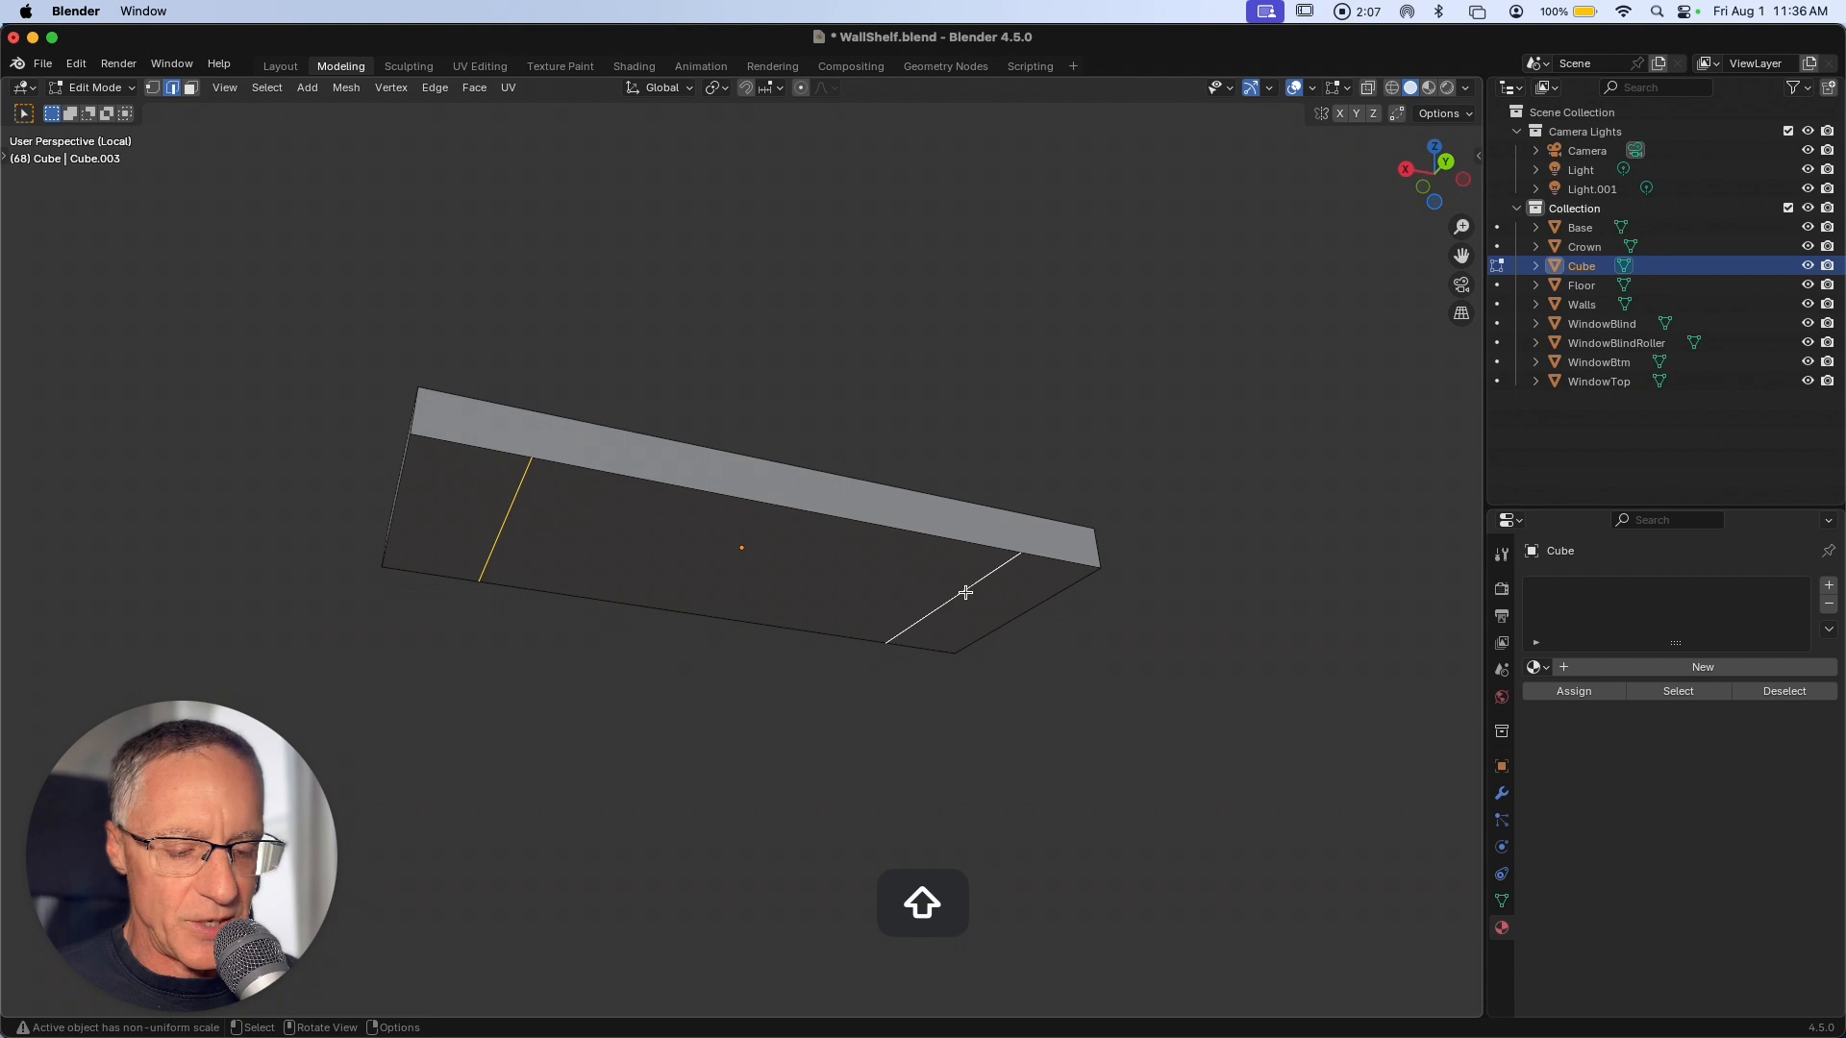
{"action": "key", "text": "super+b"}
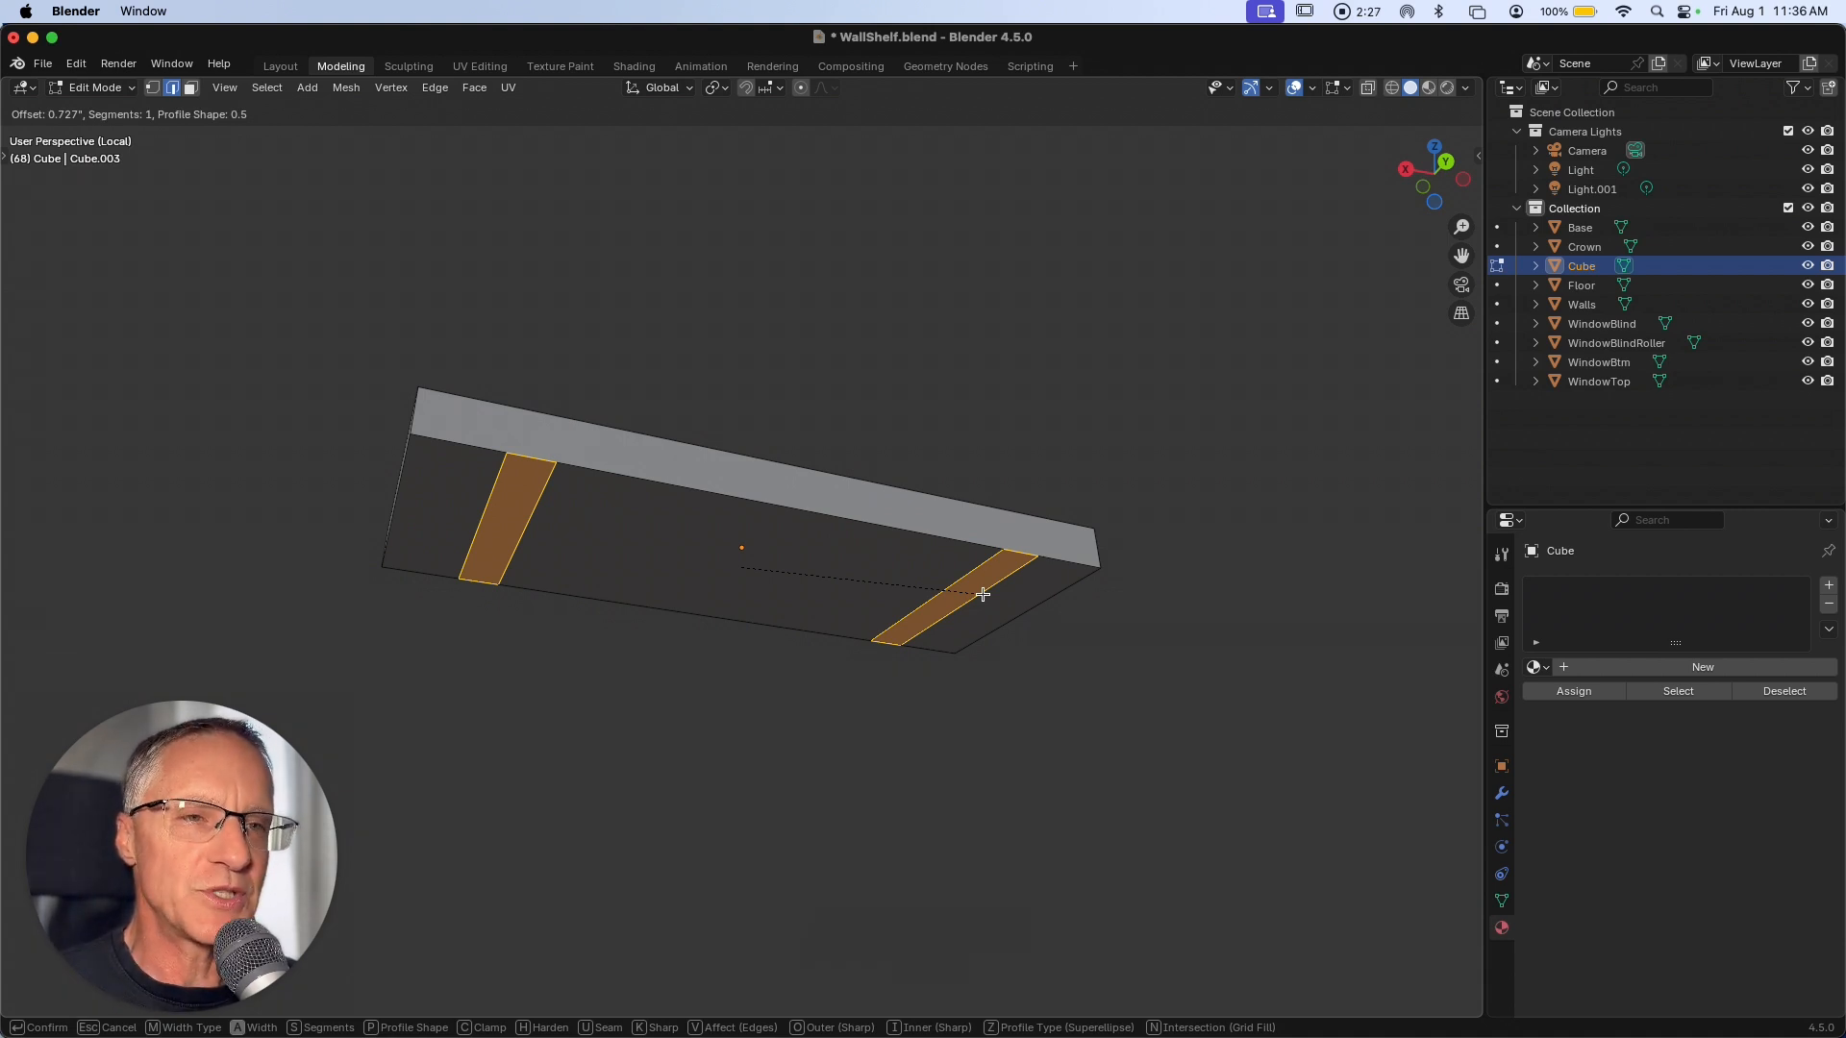
{"action": "left_click", "coordinate": [982, 595]}
In face select mode, extrude the two underside strips downward about 5.1" to form support blocks.
{"action": "scroll", "coordinate": [983, 594], "scroll_direction": "down", "scroll_amount": 5}
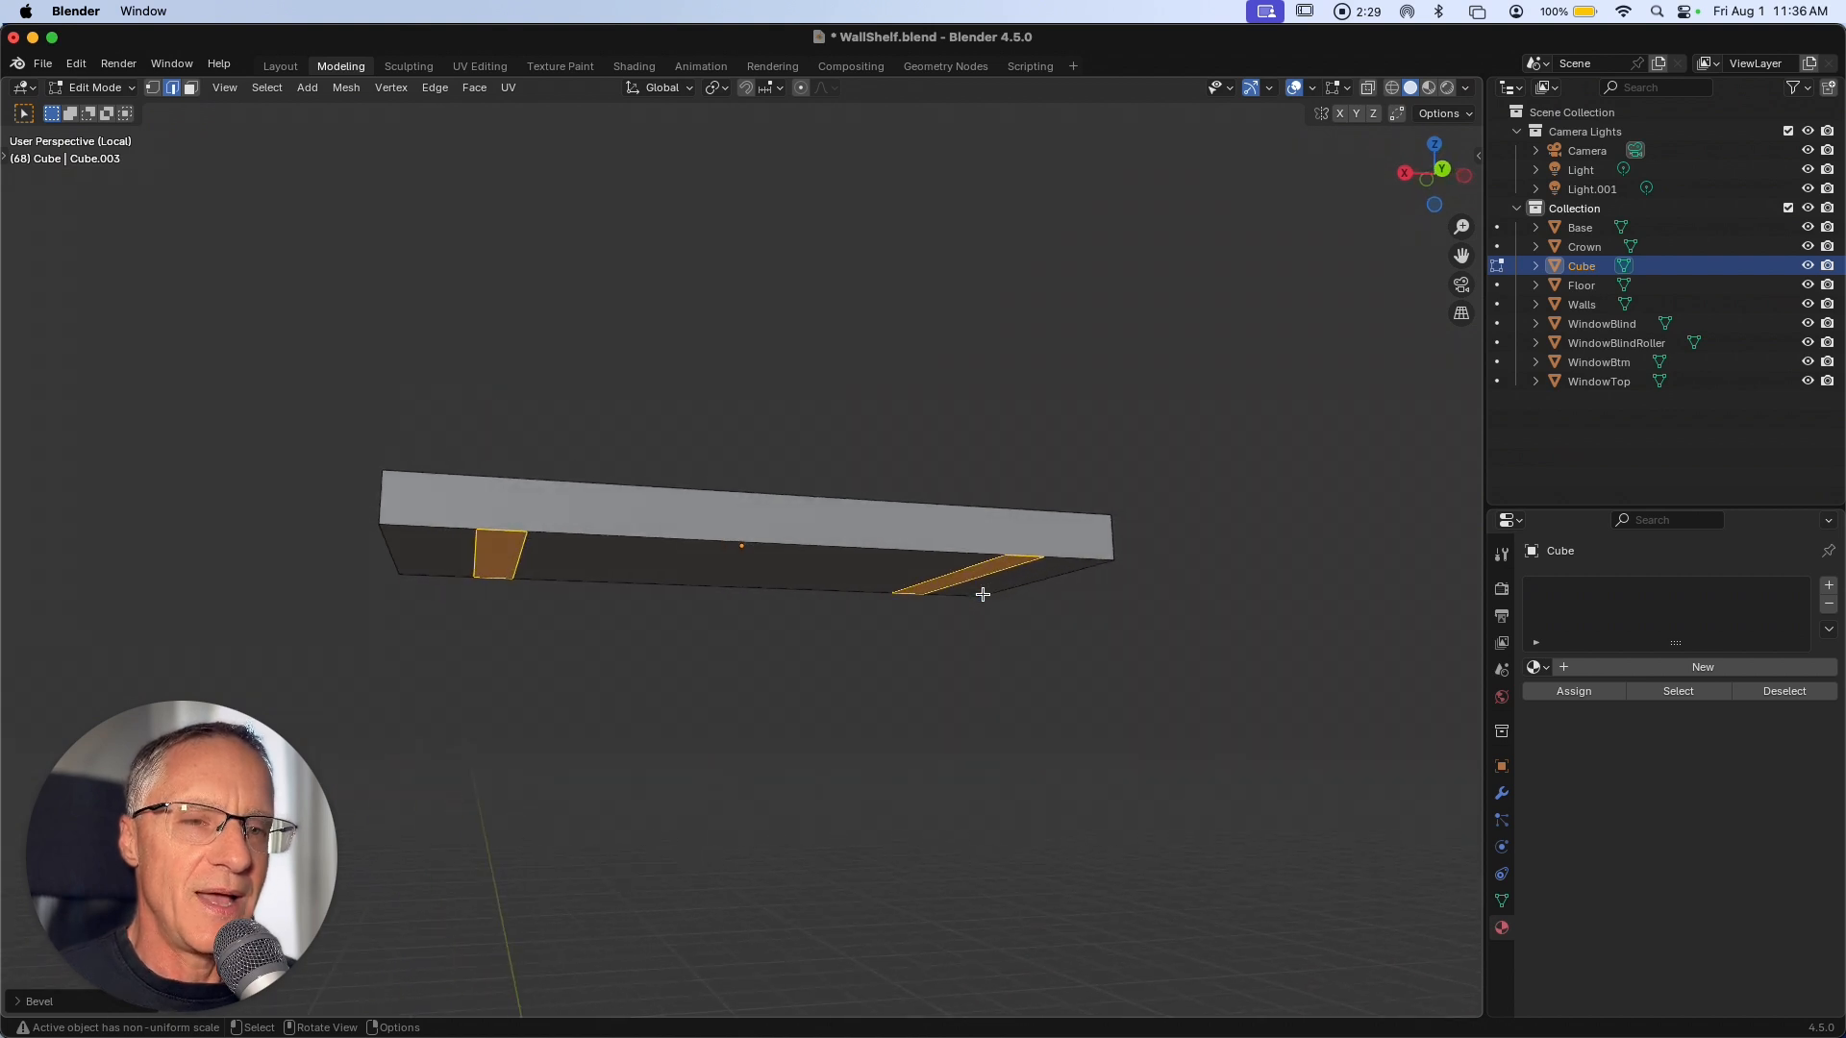
{"action": "key", "text": "ctrl+Tab"}
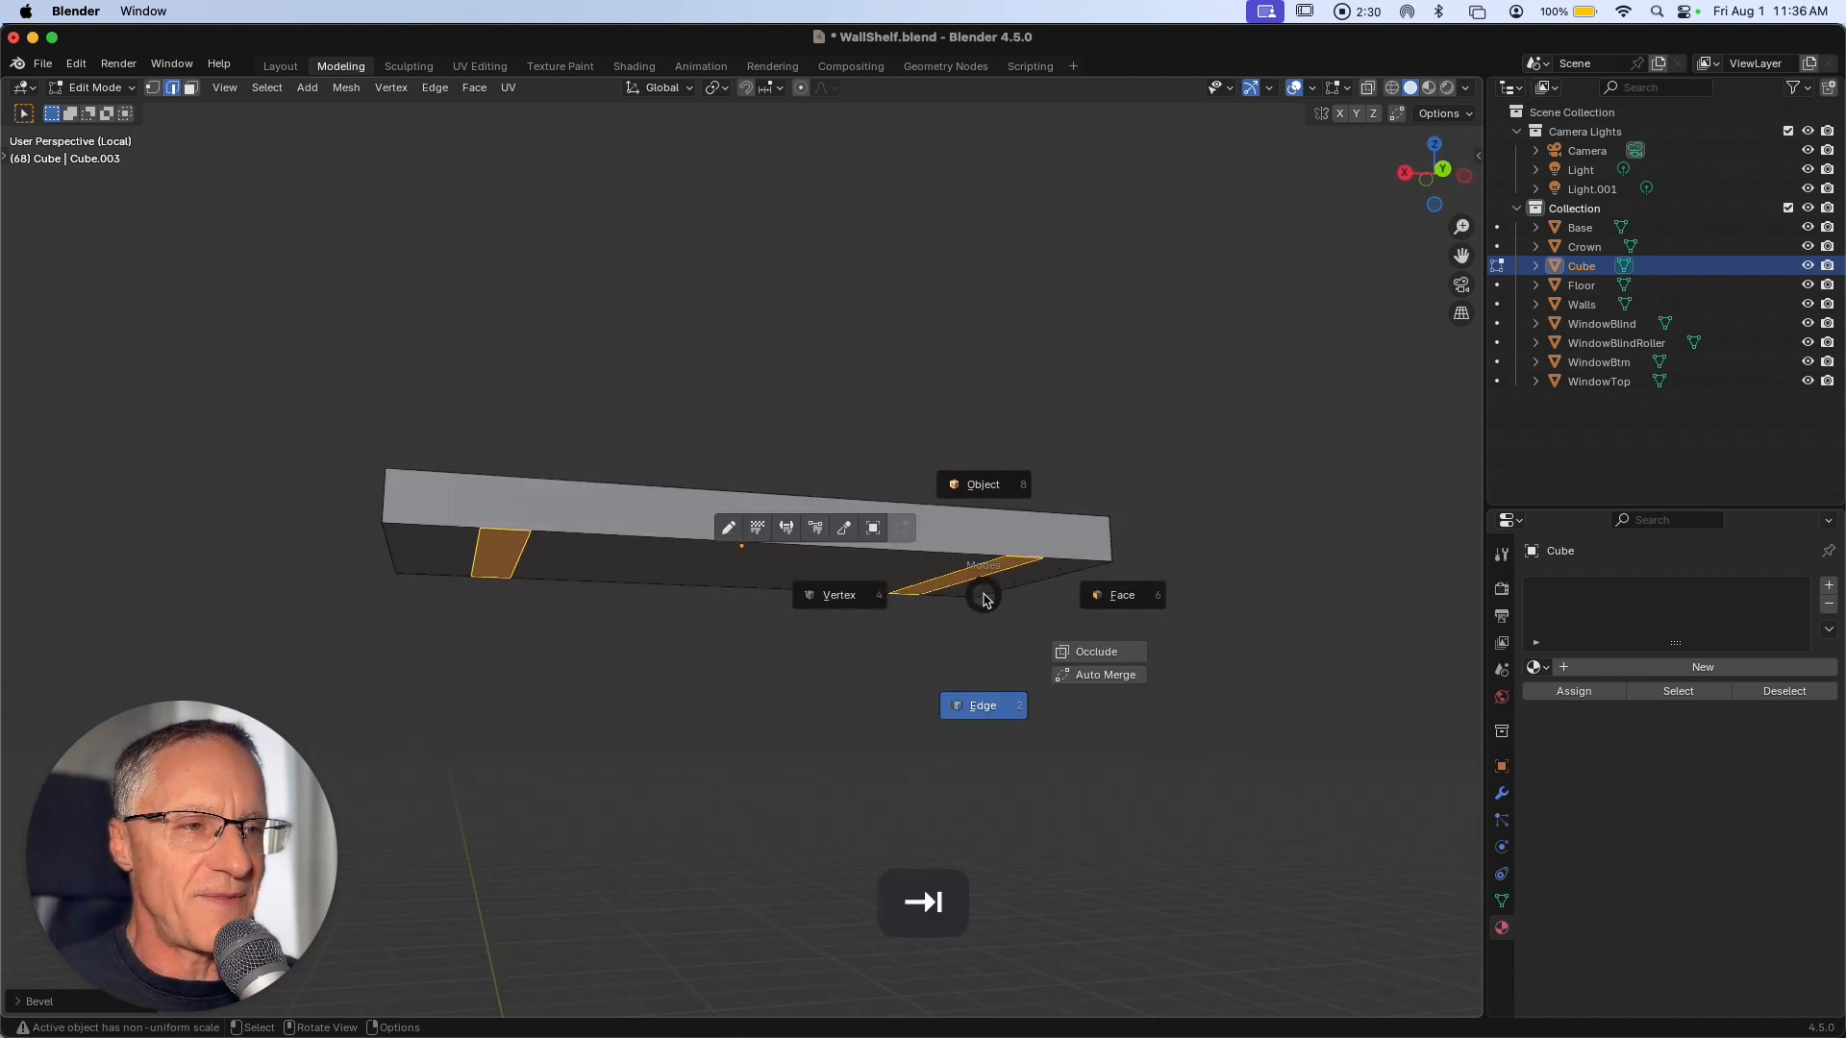
{"action": "left_click", "coordinate": [1144, 610]}
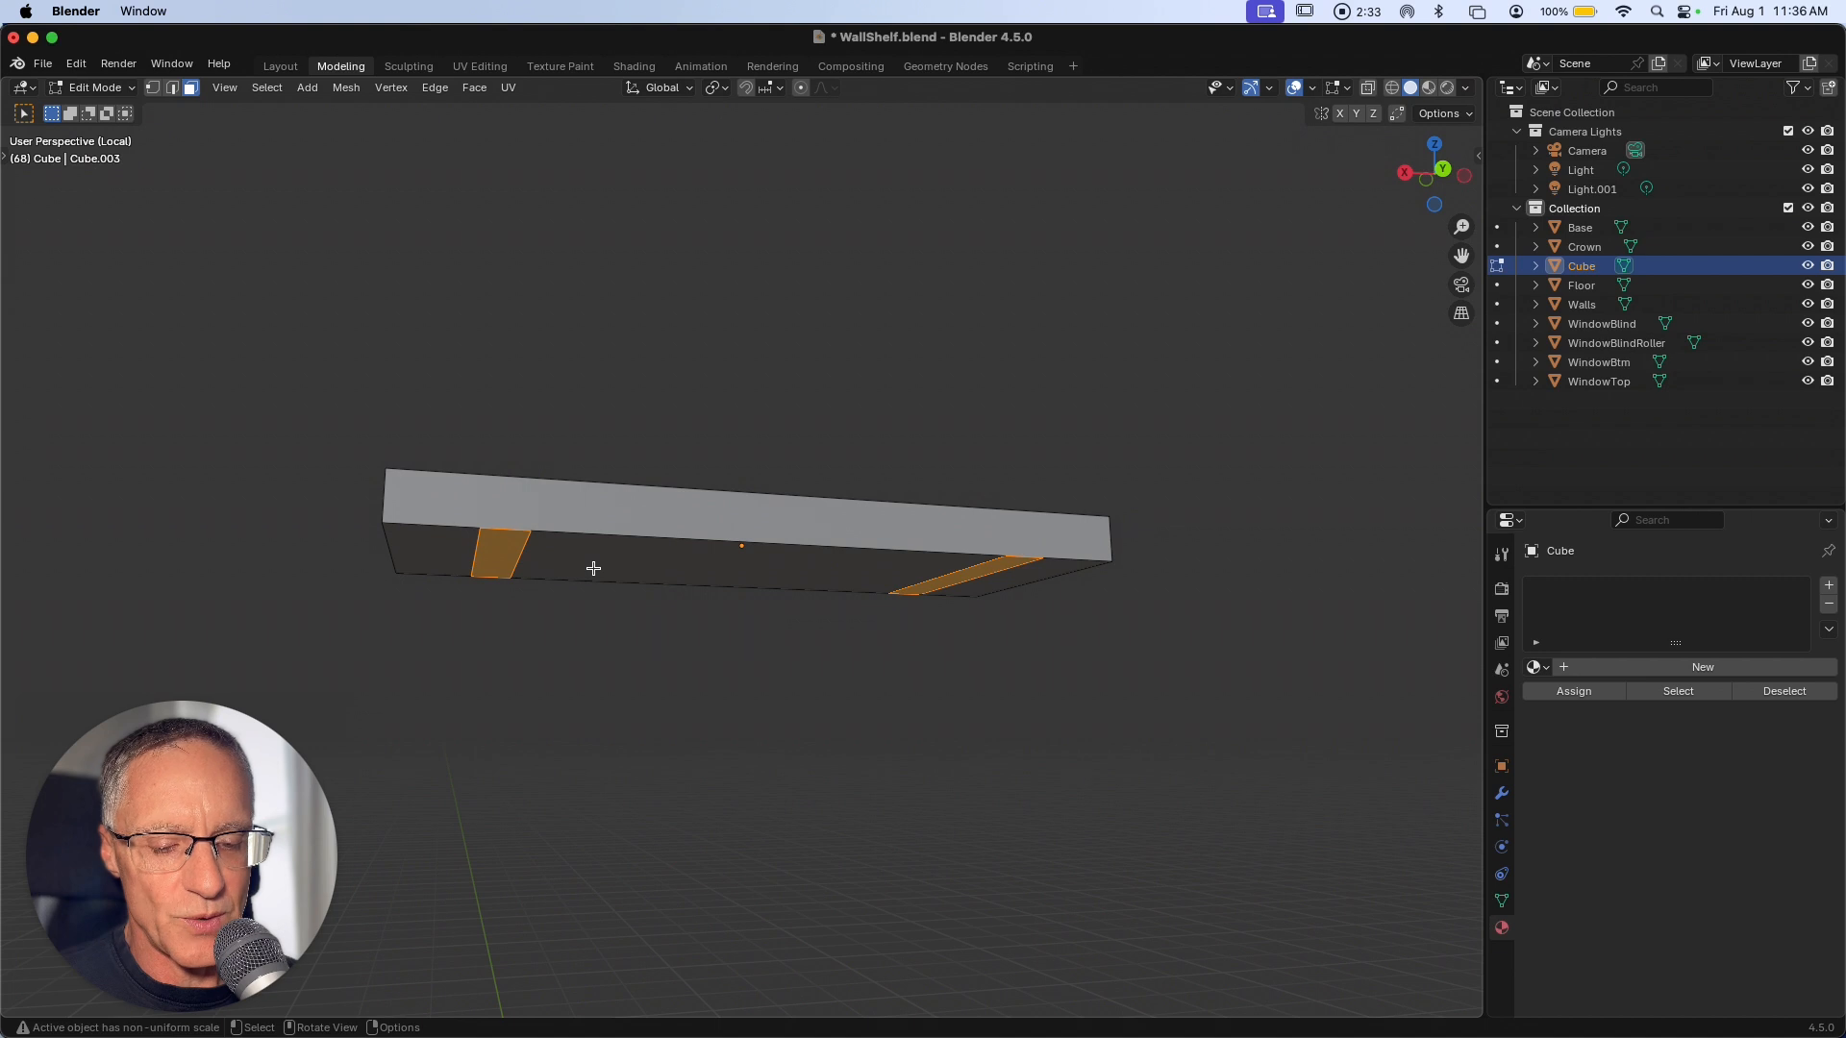
{"action": "key", "text": "e"}
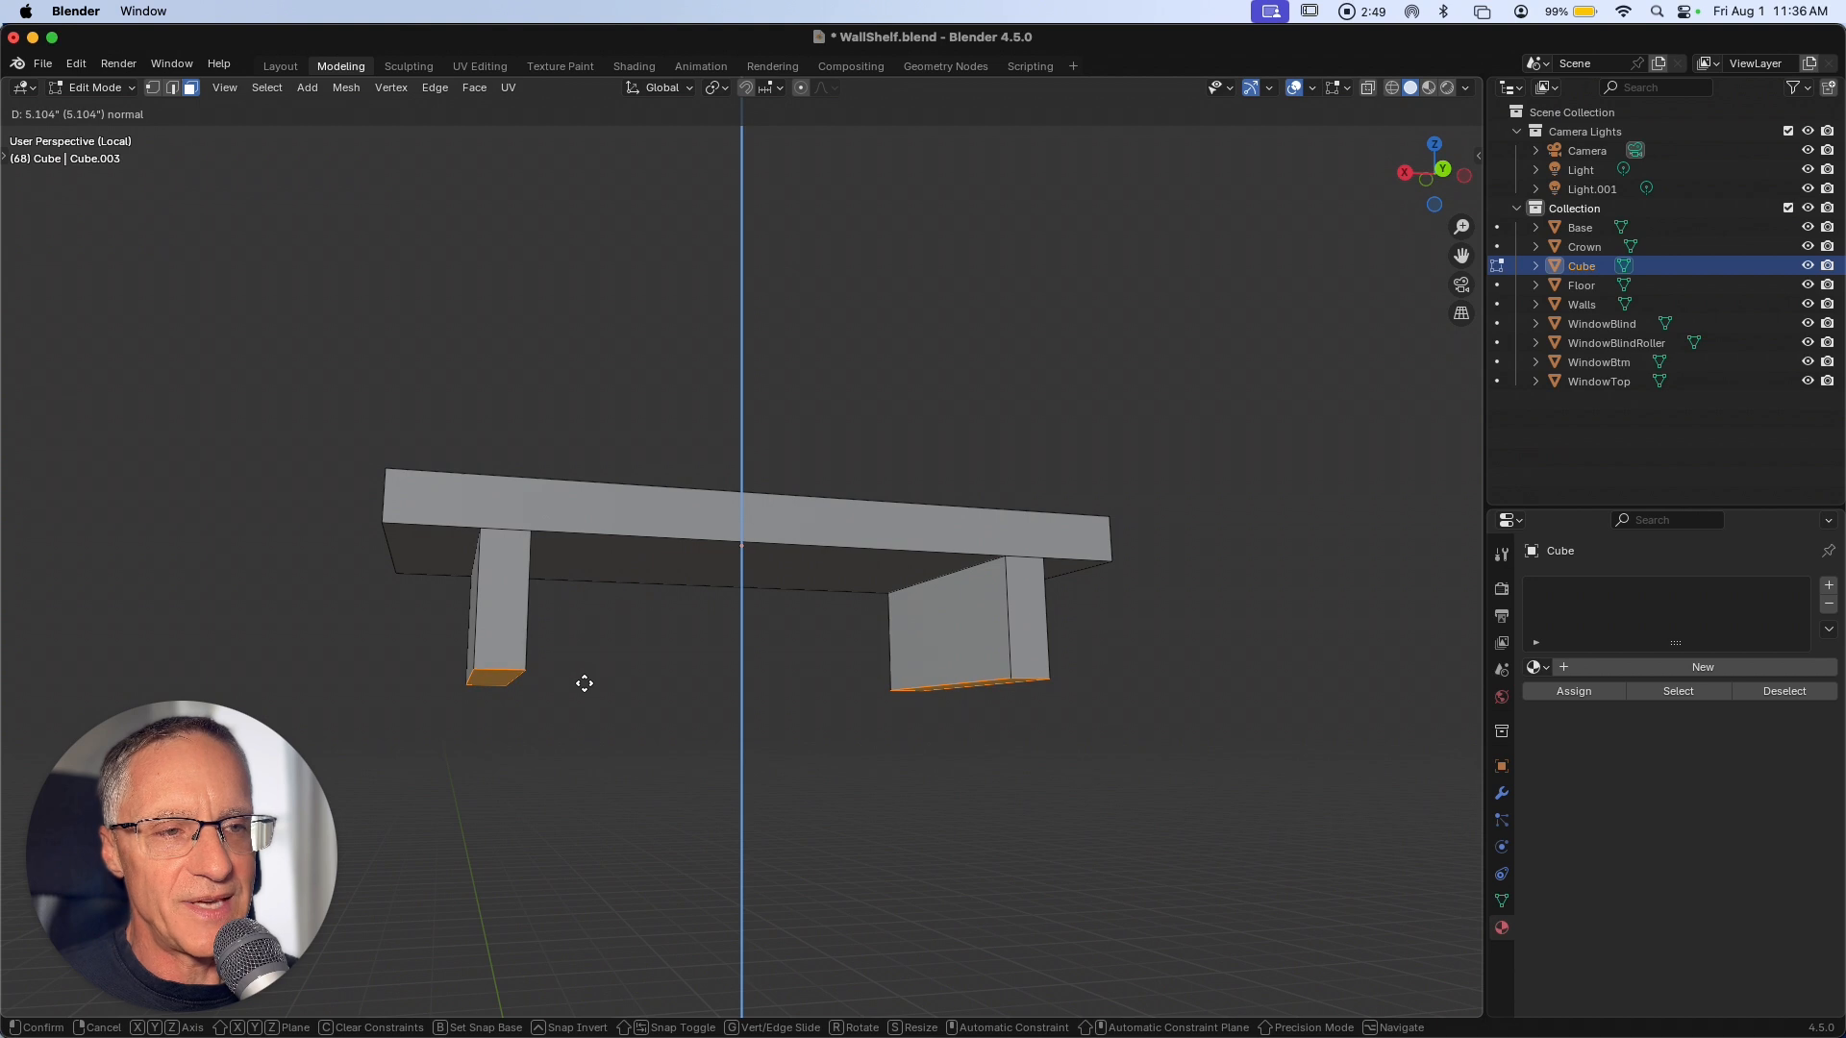
{"action": "left_click", "coordinate": [583, 686]}
In edge select mode, move the lower front edges of both support blocks up along Z to the shelf's underside, making triangular brackets.
{"action": "scroll", "coordinate": [583, 686], "scroll_direction": "left", "scroll_amount": 5}
{"action": "scroll", "coordinate": [583, 686], "scroll_direction": "left", "scroll_amount": 5}
{"action": "scroll", "coordinate": [583, 685], "scroll_direction": "right", "scroll_amount": 5}
{"action": "key", "text": "ctrl+Tab"}
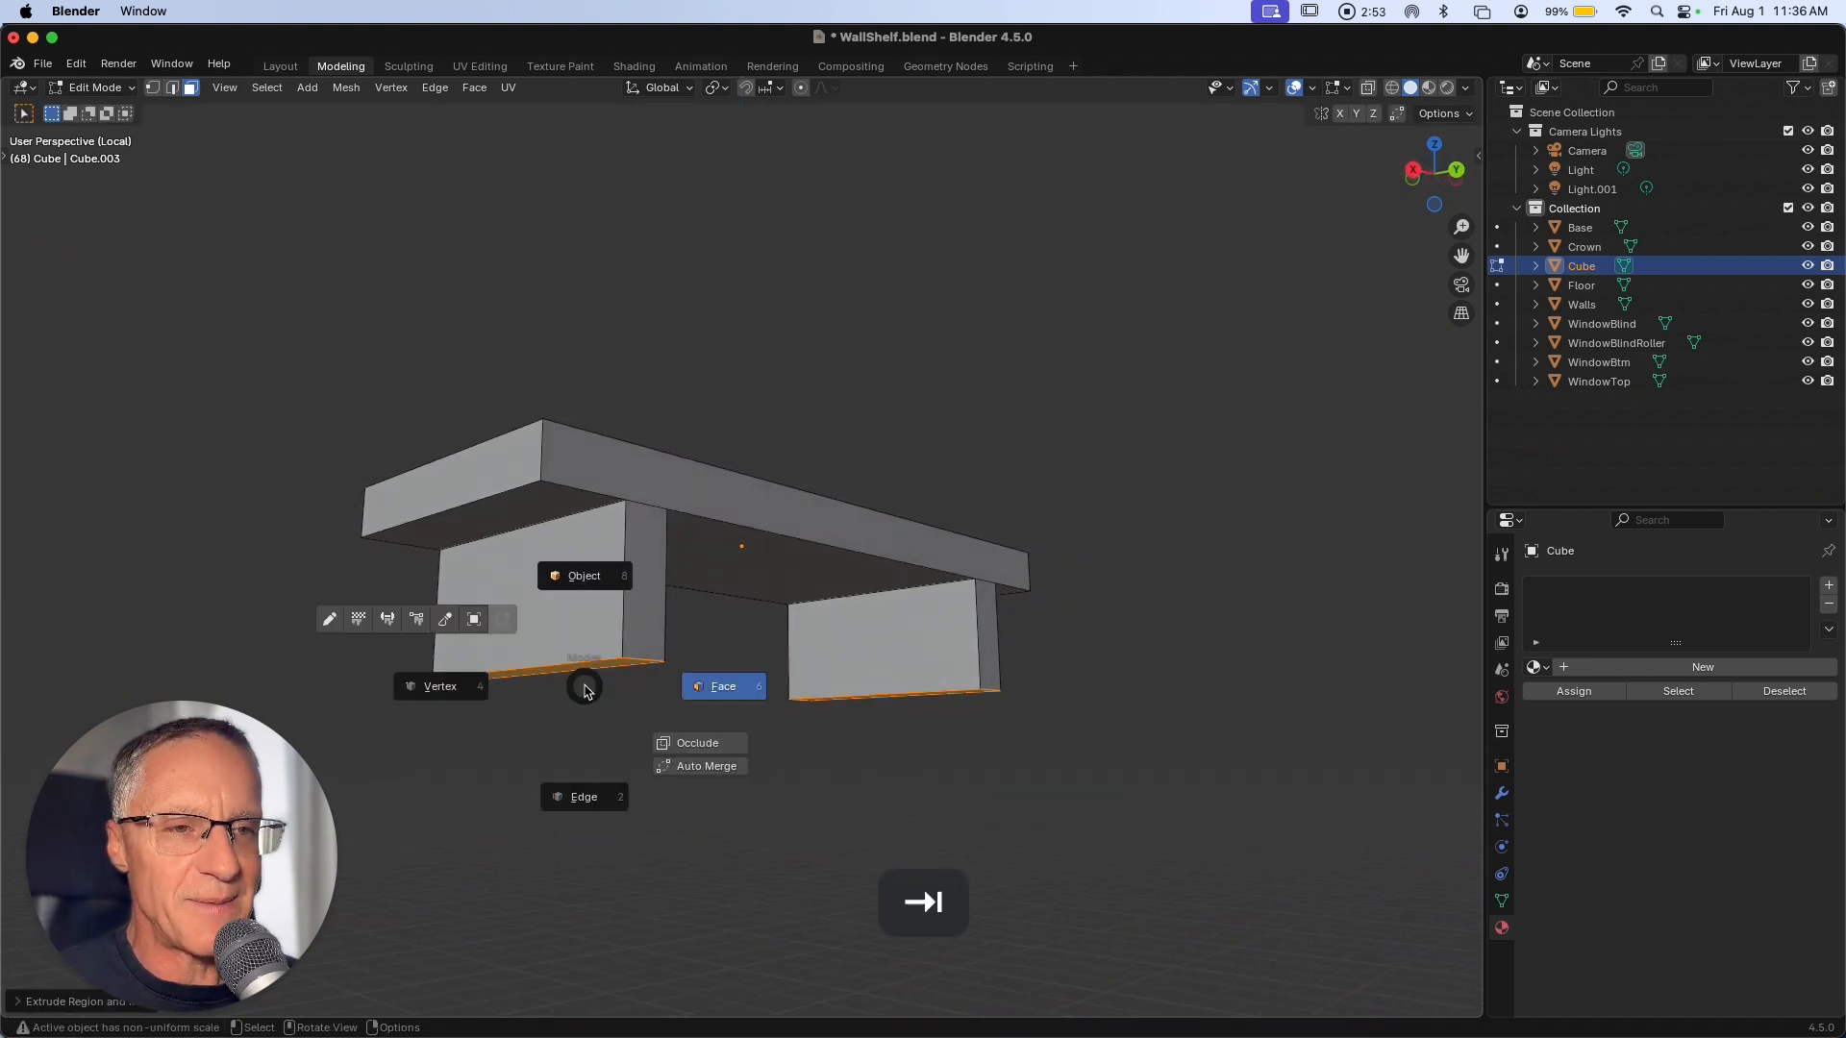
{"action": "left_click", "coordinate": [585, 798]}
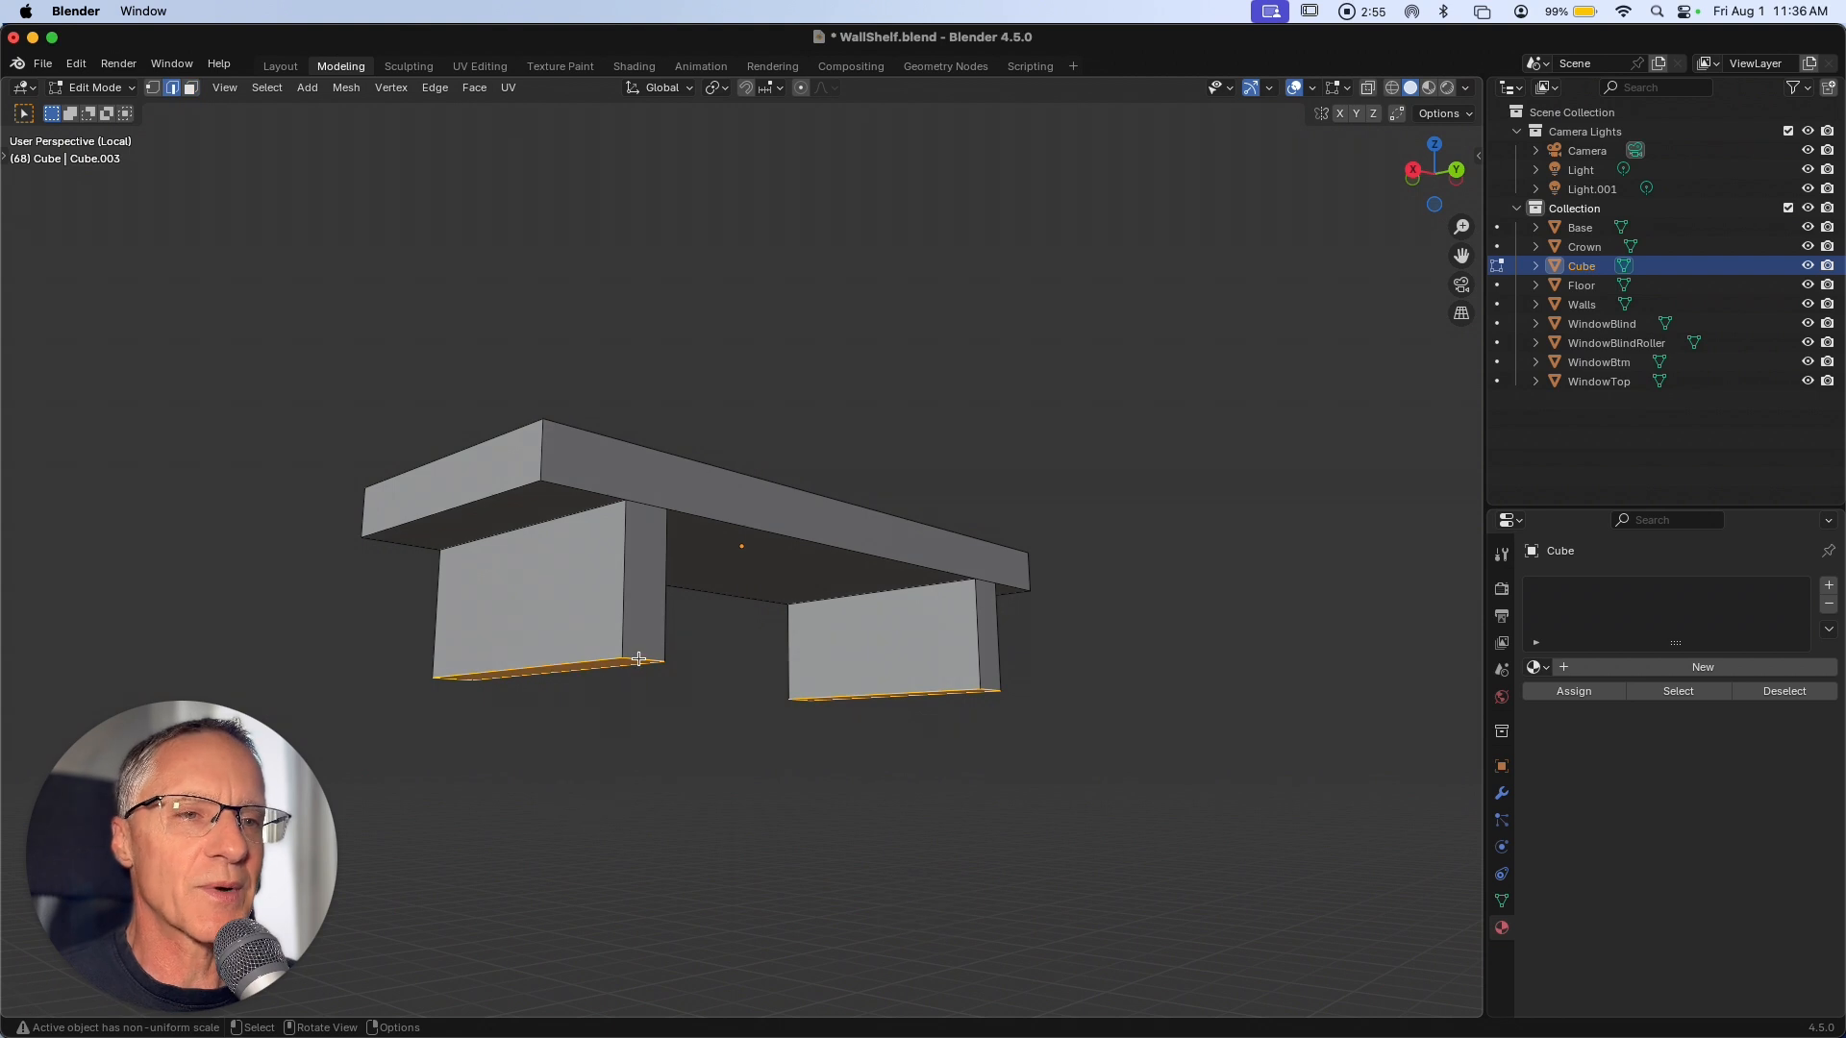
{"action": "scroll", "coordinate": [639, 657], "scroll_direction": "left", "scroll_amount": 3}
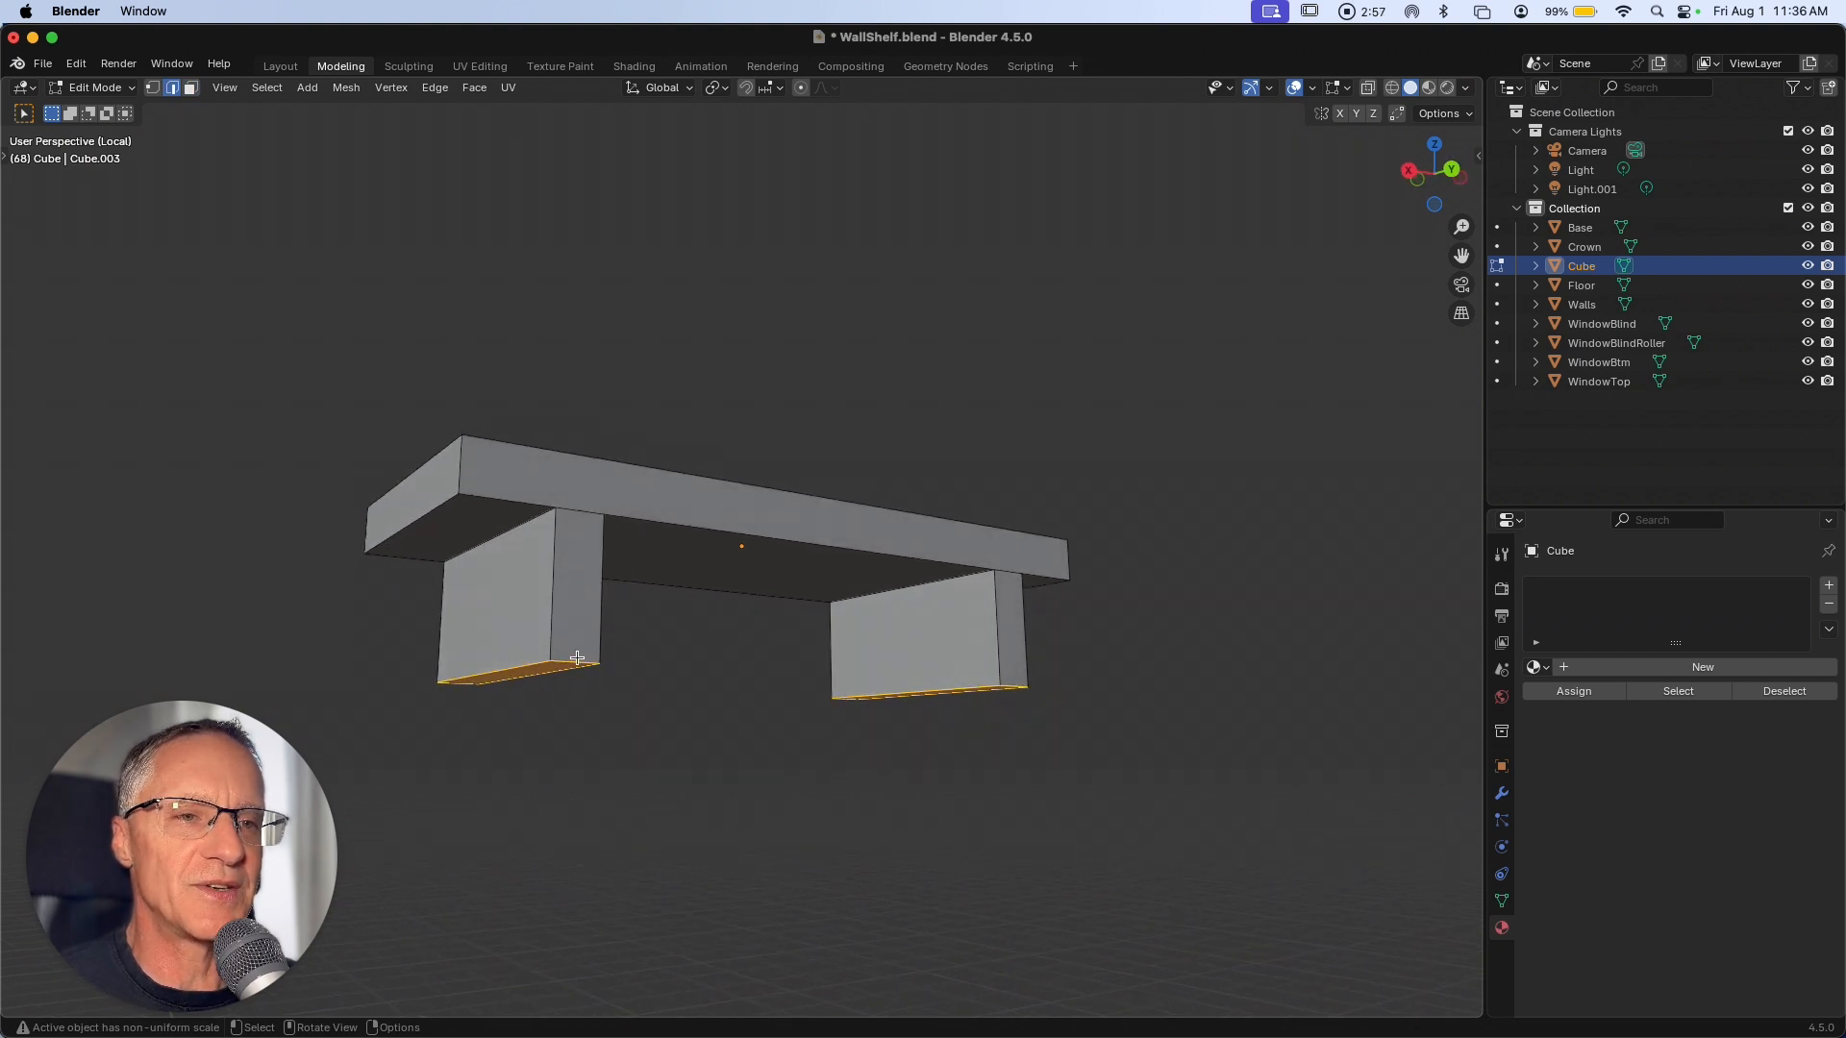
{"action": "left_click", "coordinate": [573, 661]}
{"action": "left_click", "coordinate": [1019, 683], "text": "shift"}
{"action": "key", "text": "g"}
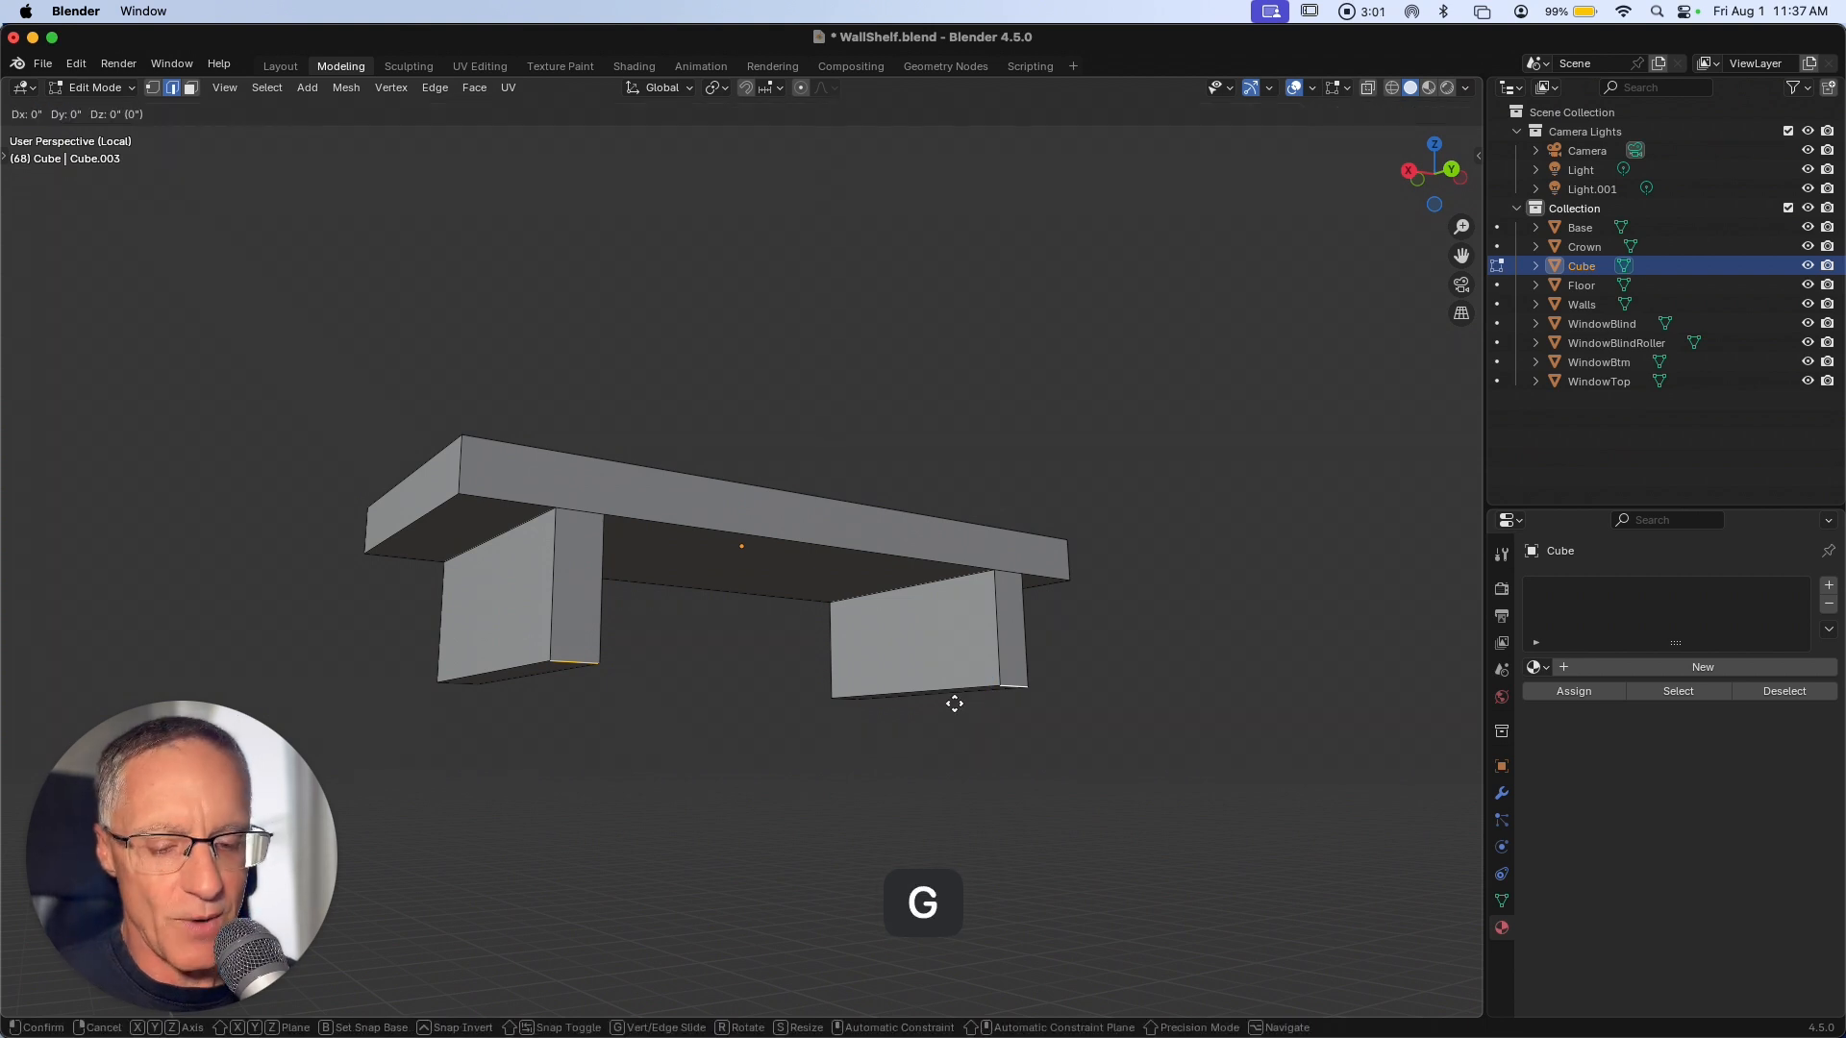
{"action": "key", "text": "z"}
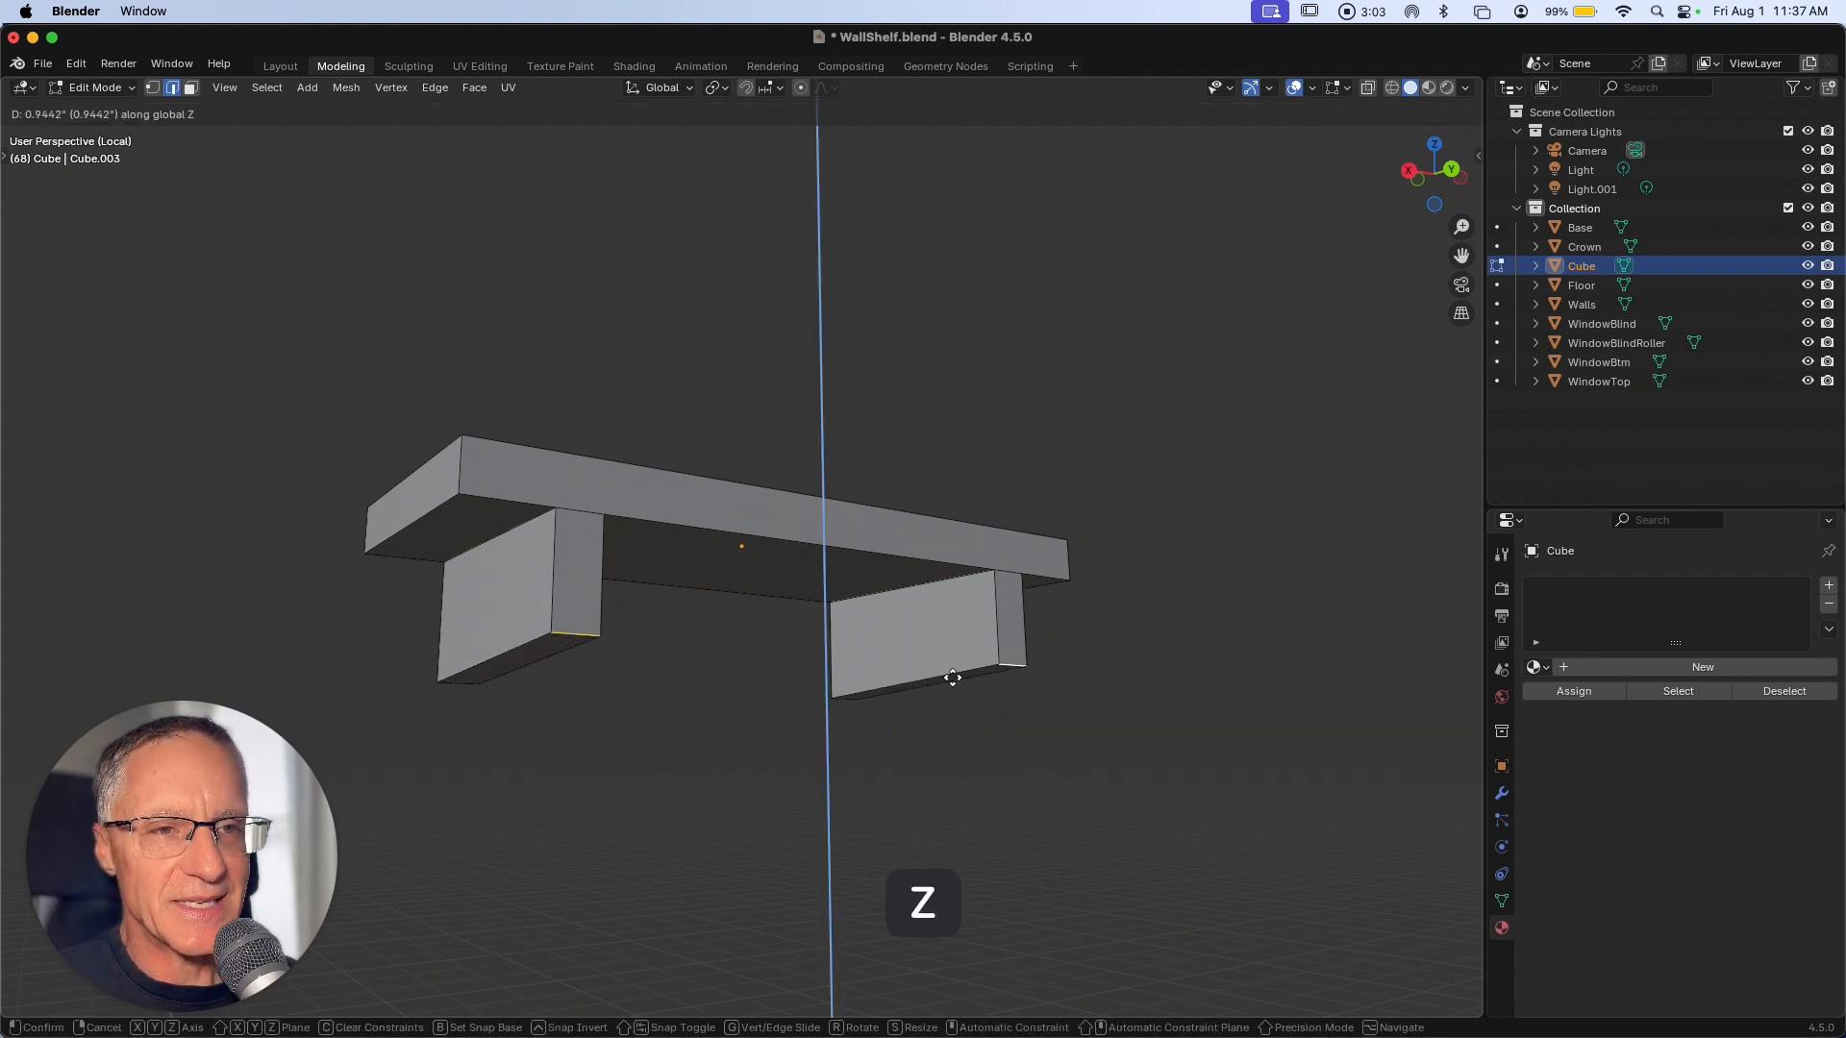
{"action": "left_click", "coordinate": [944, 576]}
Return to Object Mode and exit local view to bring back the whole room.
{"action": "middle_click_drag", "start_coordinate": [925, 620], "coordinate": [924, 622]}
{"action": "key", "text": "Tab"}
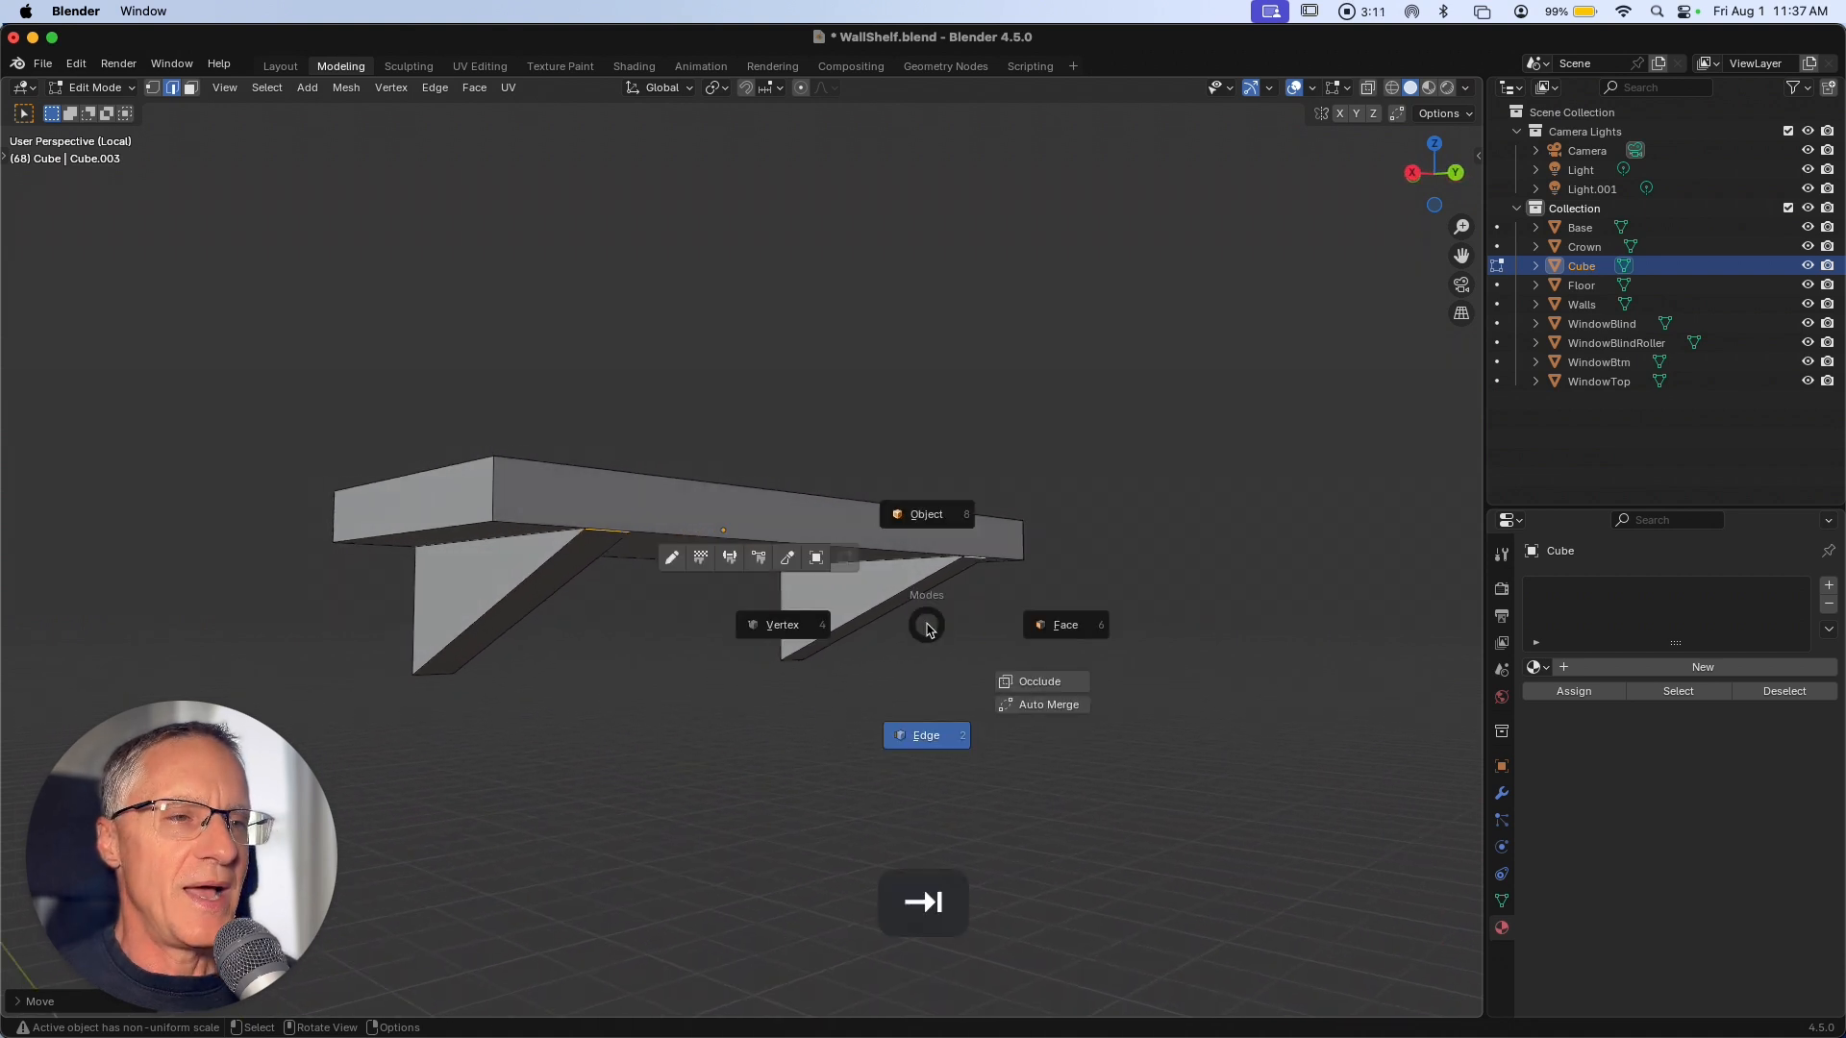
{"action": "left_click", "coordinate": [926, 524]}
{"action": "scroll", "coordinate": [899, 554], "scroll_direction": "down", "scroll_amount": 2, "text": "ctrl"}
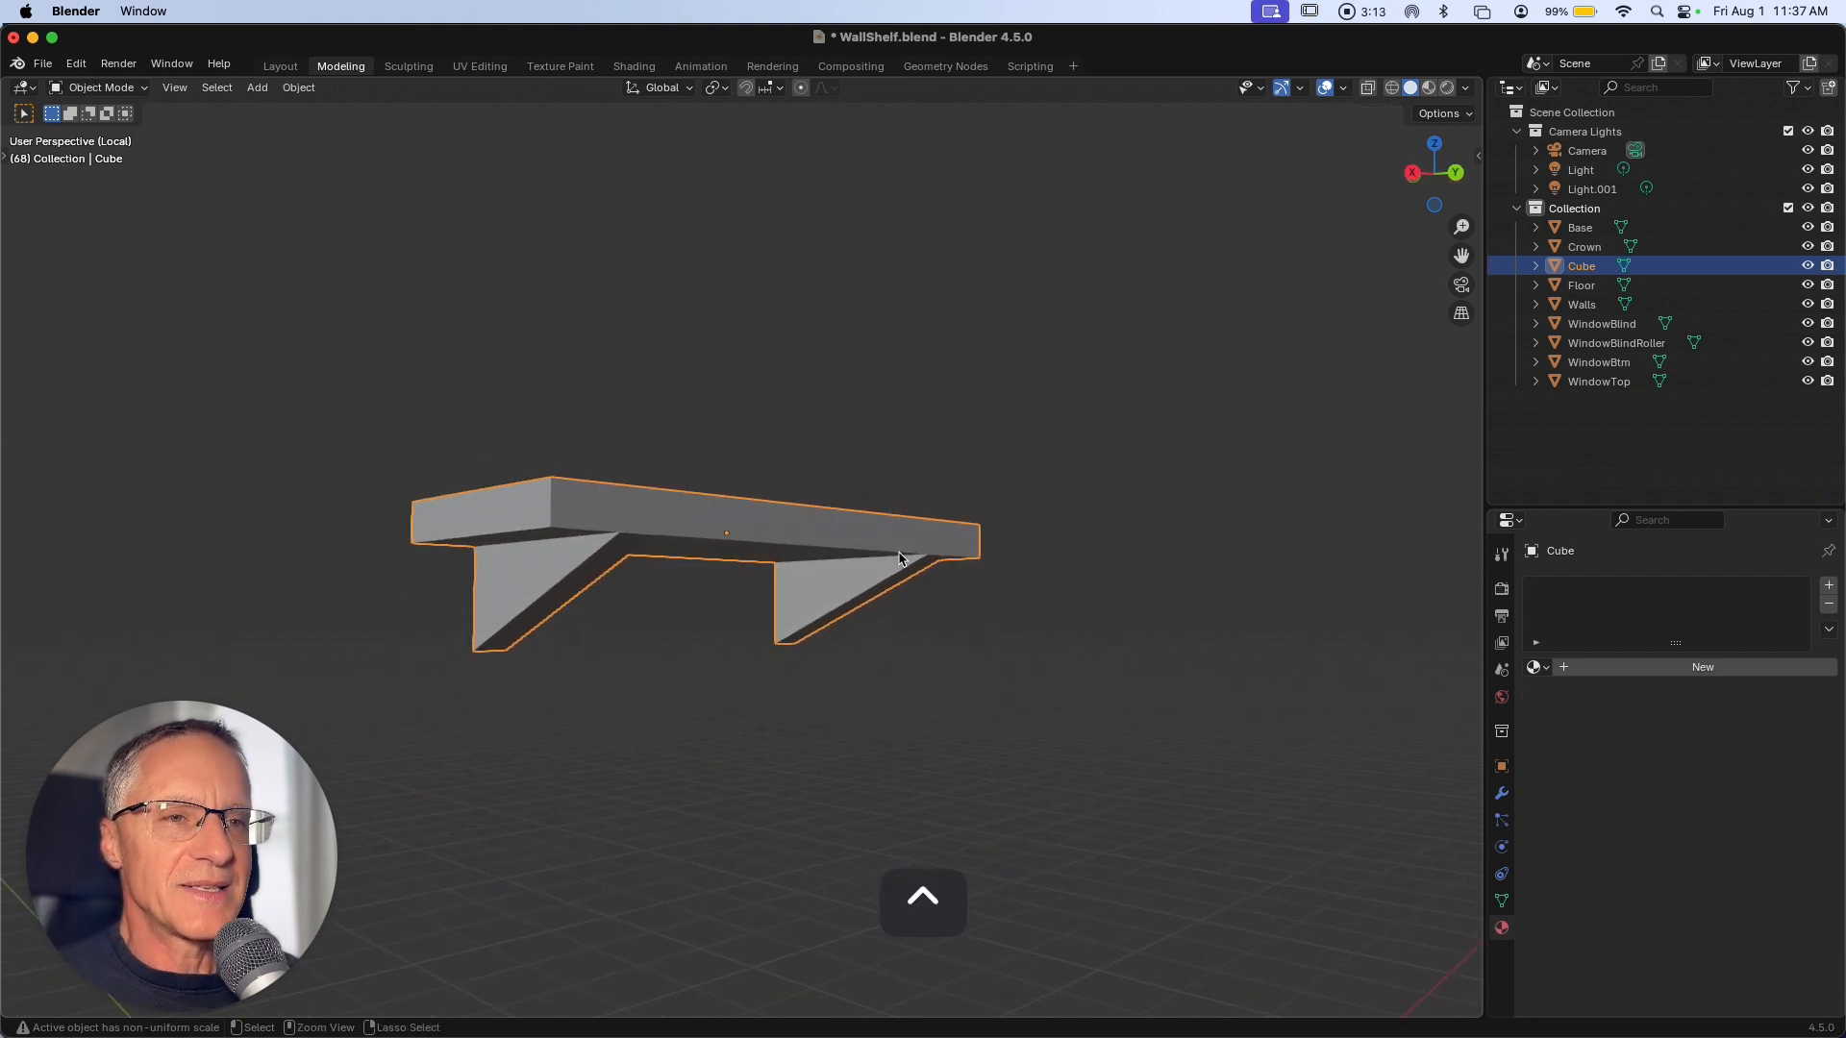
{"action": "scroll", "coordinate": [899, 559], "scroll_direction": "right", "scroll_amount": 3}
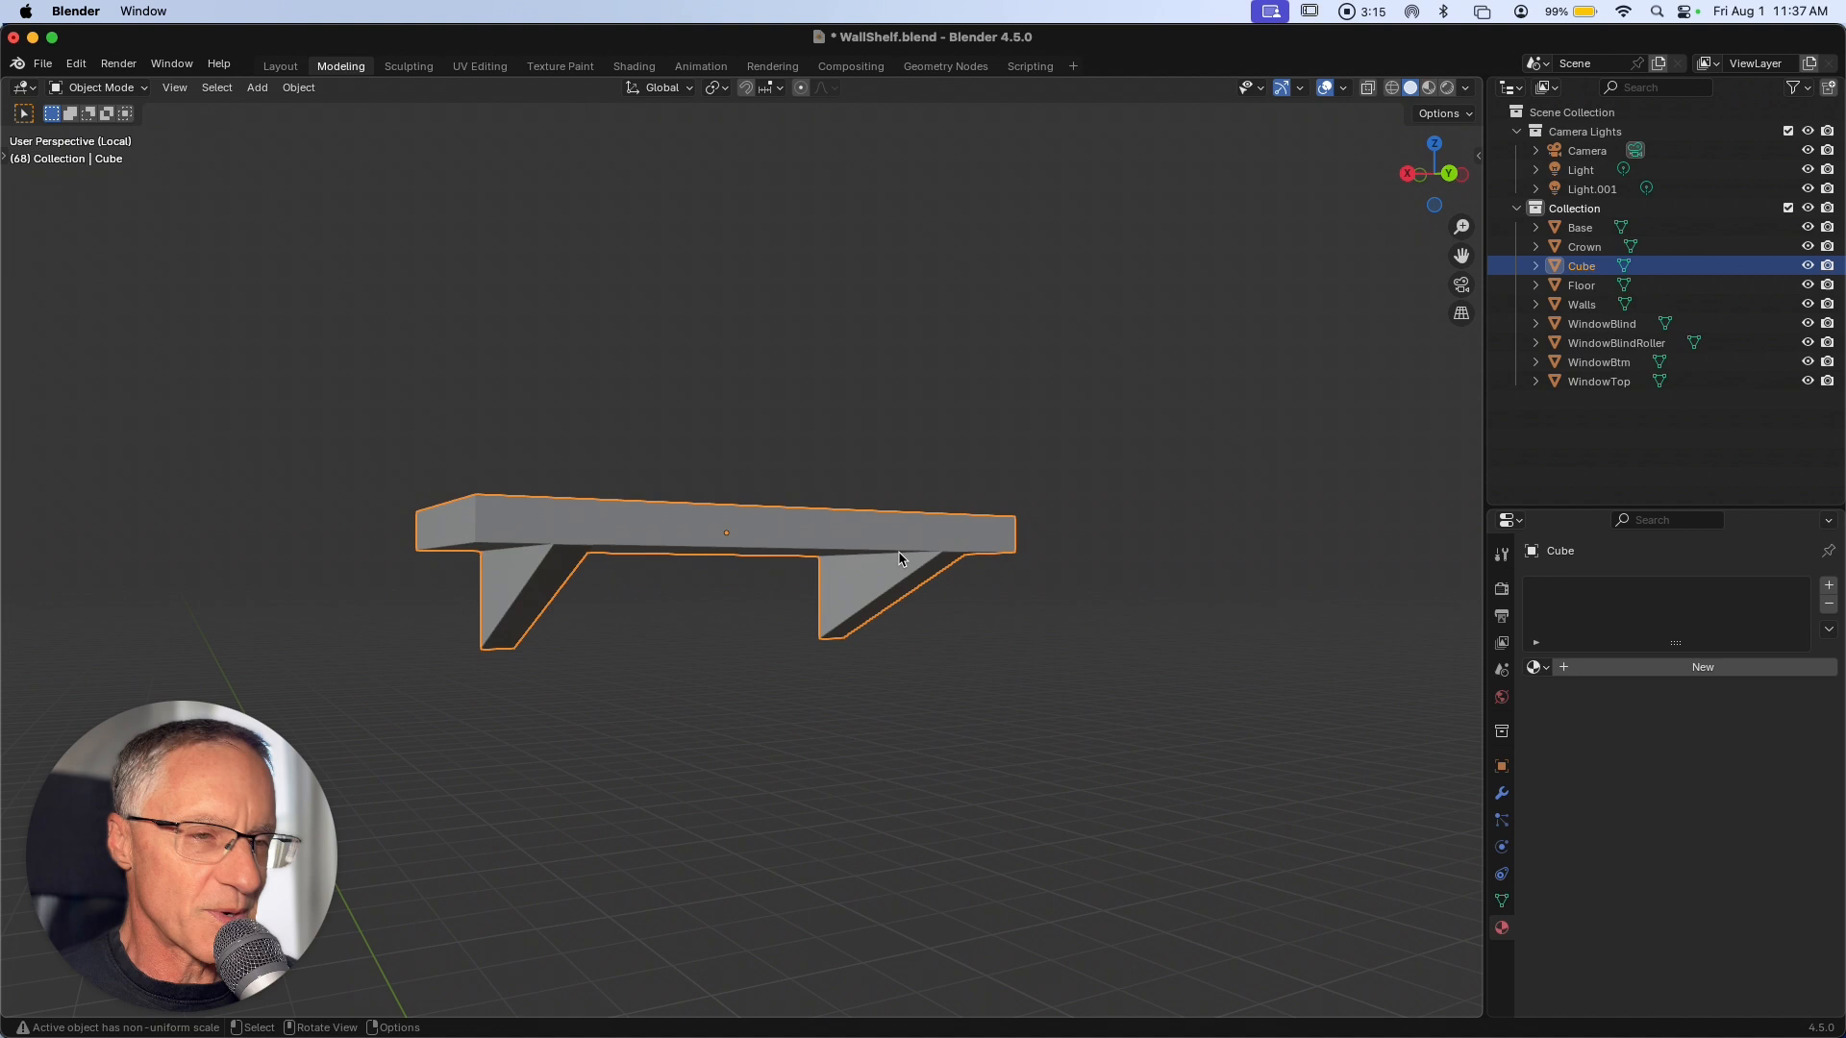
{"action": "key", "text": "slash"}
Move the shelf about -49.4" along Y so that its back sits against the side wall without a window.
{"action": "scroll", "coordinate": [900, 558], "scroll_direction": "left", "scroll_amount": 5}
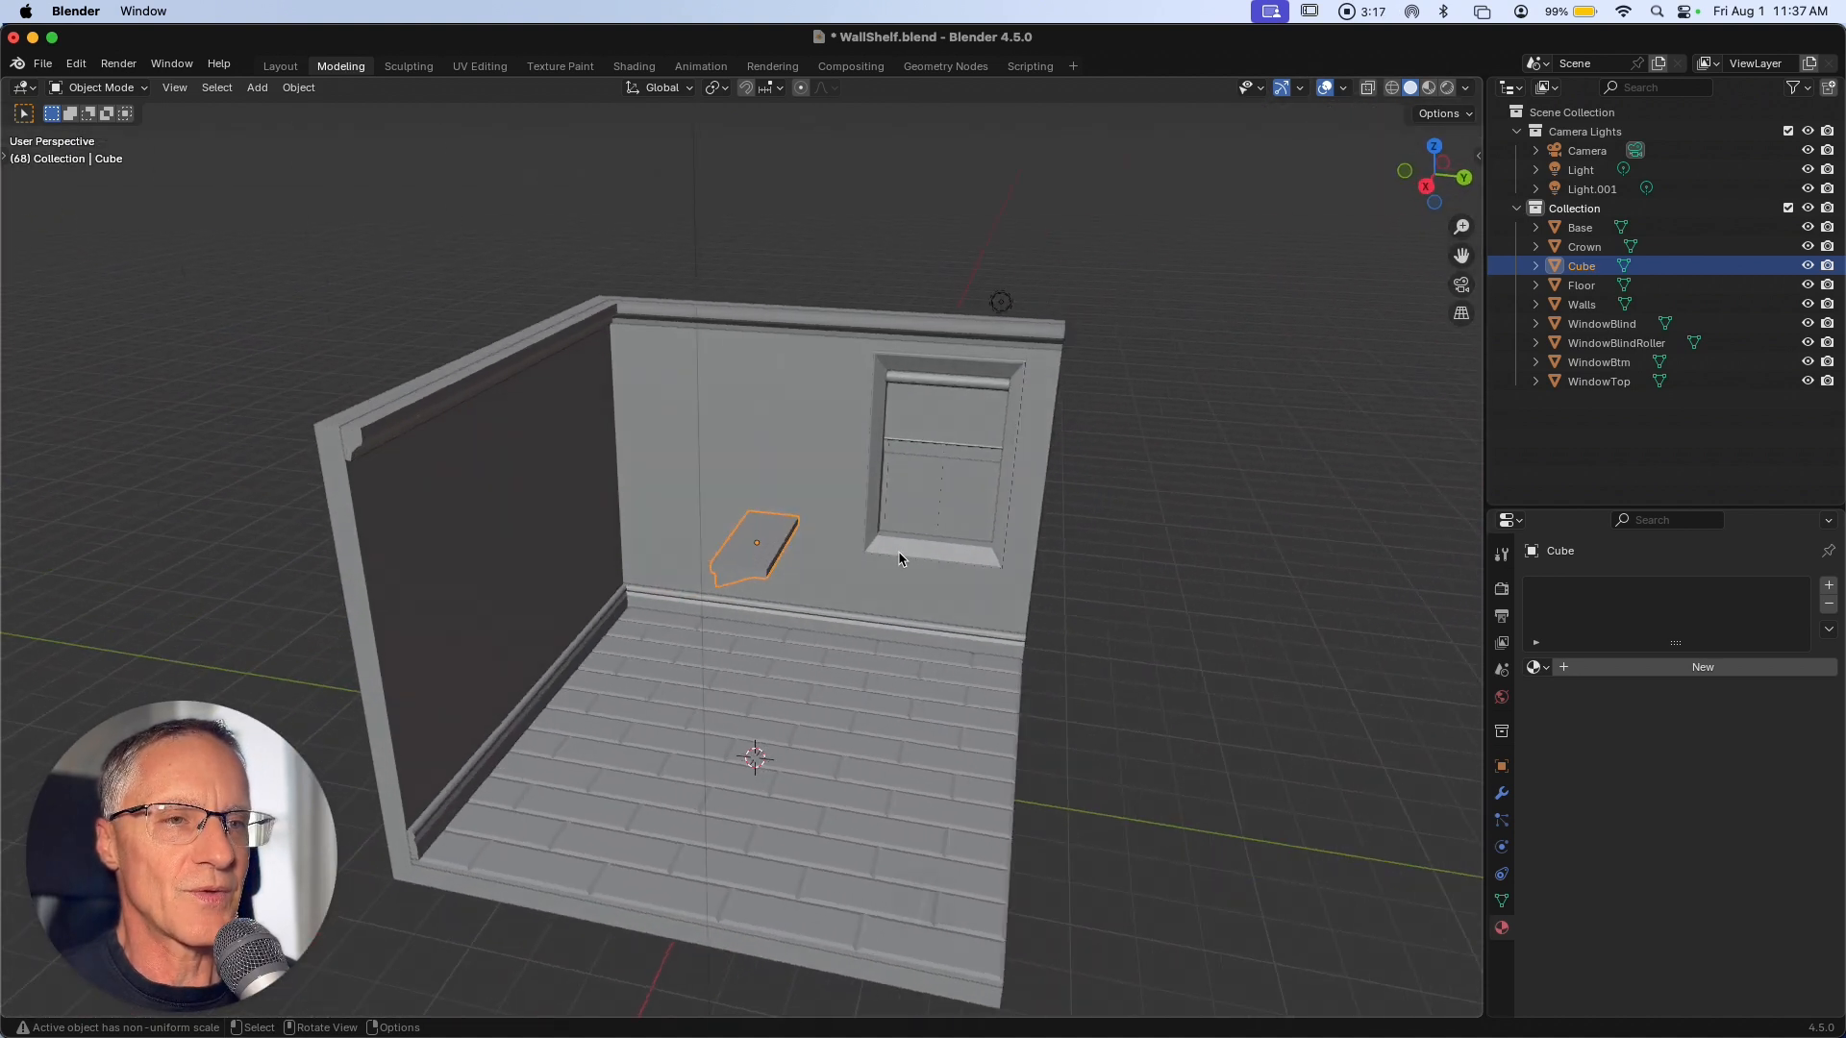
{"action": "scroll", "coordinate": [900, 558], "scroll_direction": "left", "scroll_amount": 3}
{"action": "scroll", "coordinate": [900, 559], "scroll_direction": "right", "scroll_amount": 1}
{"action": "scroll", "coordinate": [900, 558], "scroll_direction": "left", "scroll_amount": 2}
{"action": "scroll", "coordinate": [900, 559], "scroll_direction": "left", "scroll_amount": 4, "text": "shift"}
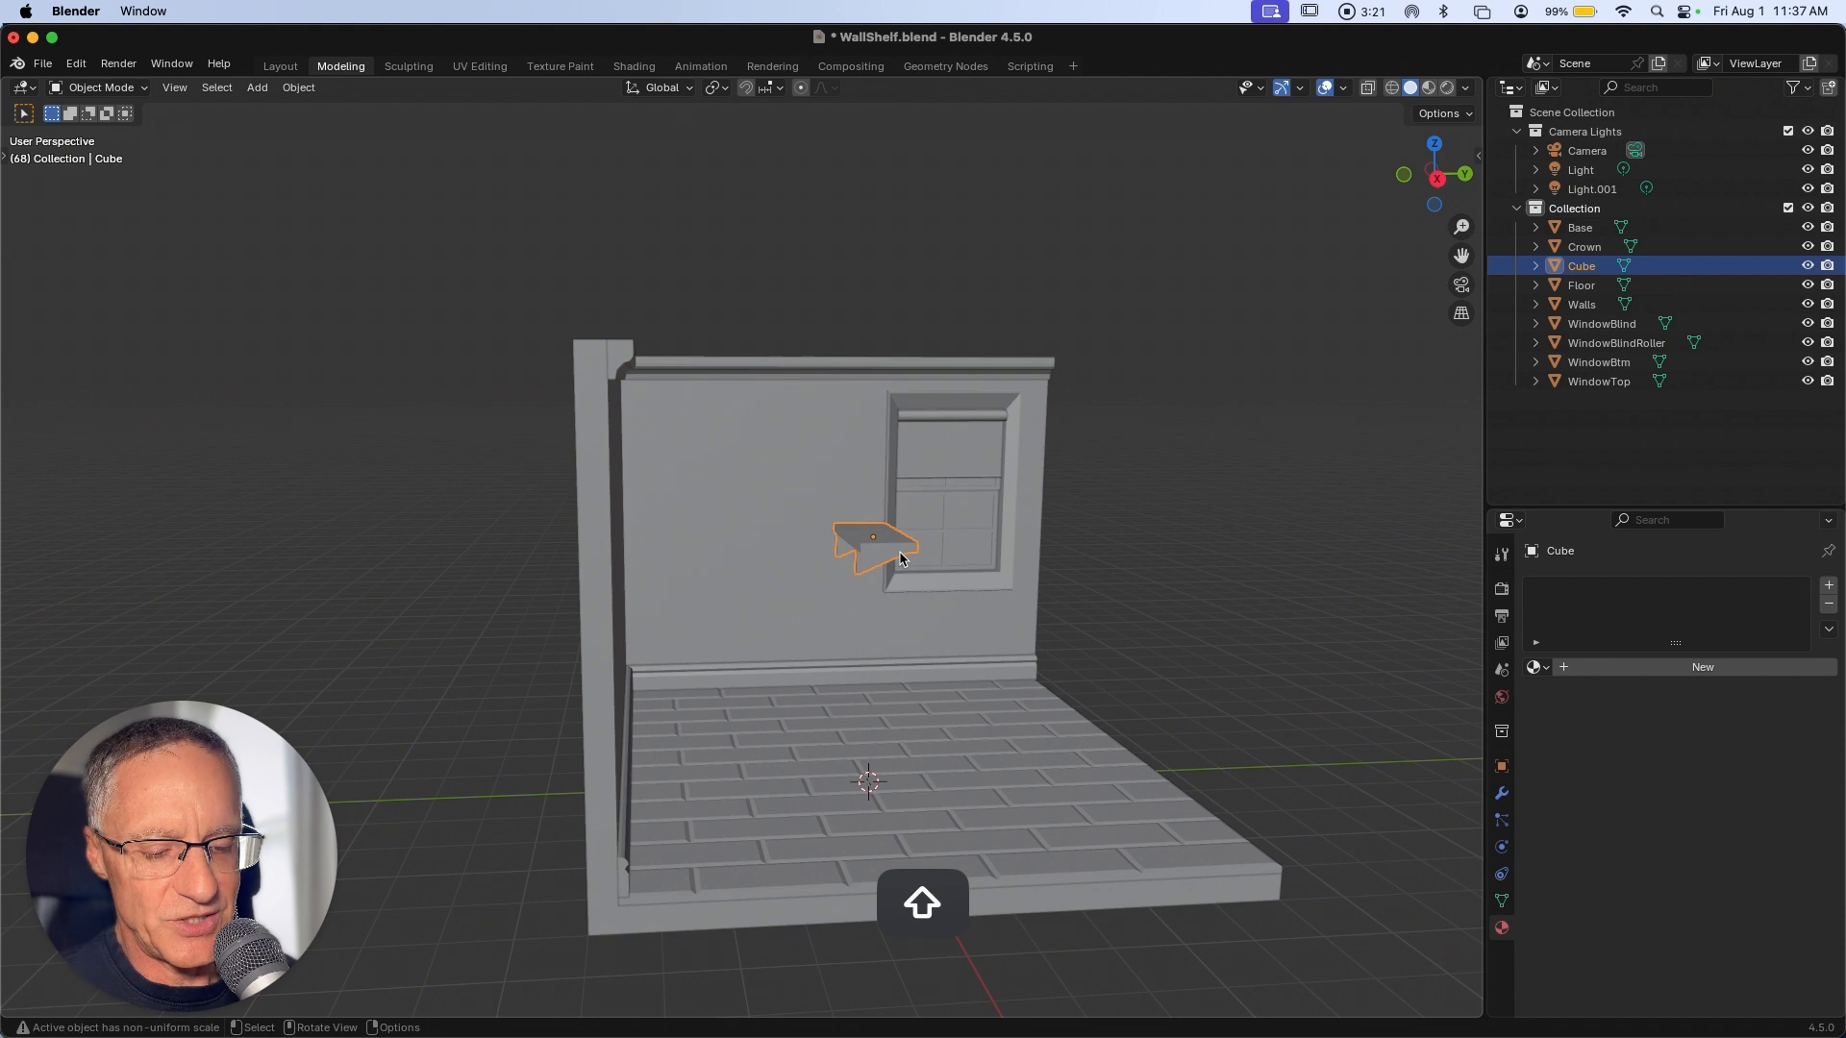
{"action": "key", "text": "g"}
{"action": "key", "text": "y"}
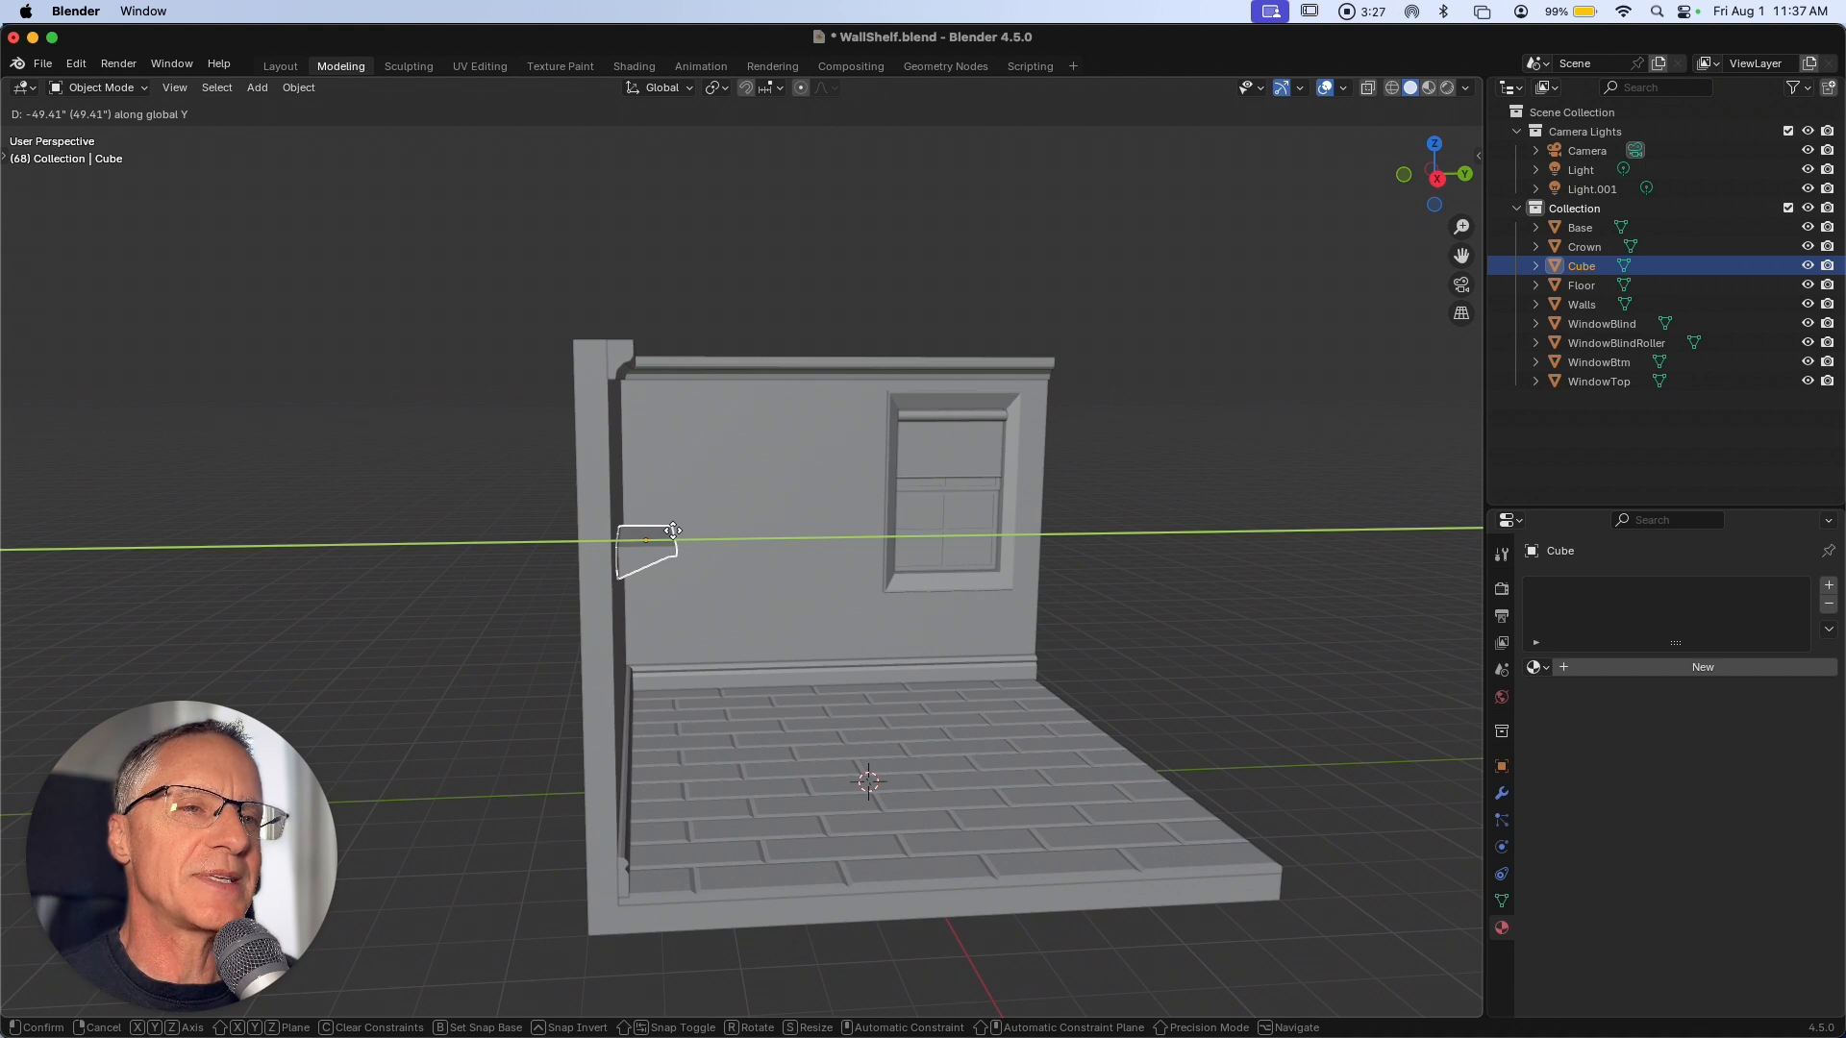
{"action": "left_click", "coordinate": [673, 530]}
Raise the shelf about 22" along Z to the upper part of the wall.
{"action": "scroll", "coordinate": [673, 536], "scroll_direction": "right", "scroll_amount": 10}
{"action": "scroll", "coordinate": [674, 536], "scroll_direction": "right", "scroll_amount": 10}
{"action": "scroll", "coordinate": [674, 537], "scroll_direction": "left", "scroll_amount": 10}
{"action": "scroll", "coordinate": [673, 536], "scroll_direction": "down", "scroll_amount": 5}
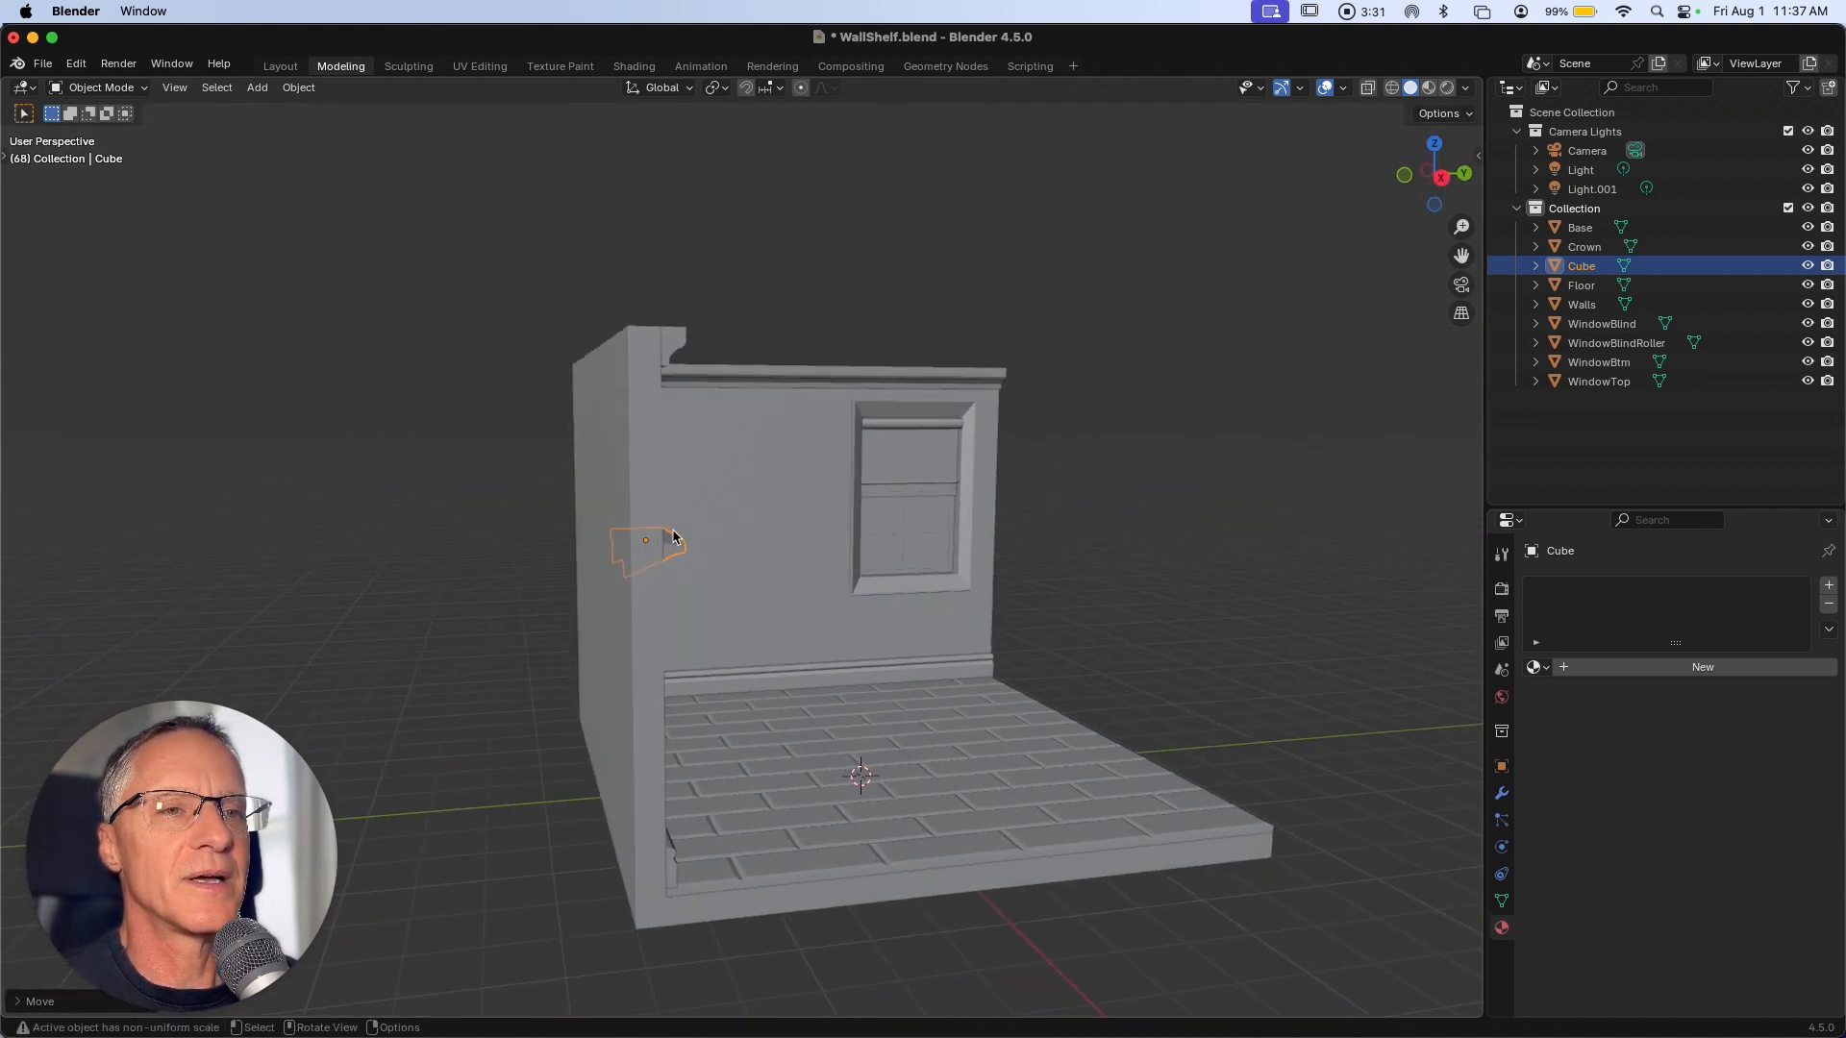
{"action": "scroll", "coordinate": [673, 537], "scroll_direction": "right", "scroll_amount": 5}
{"action": "scroll", "coordinate": [673, 536], "scroll_direction": "right", "scroll_amount": 10}
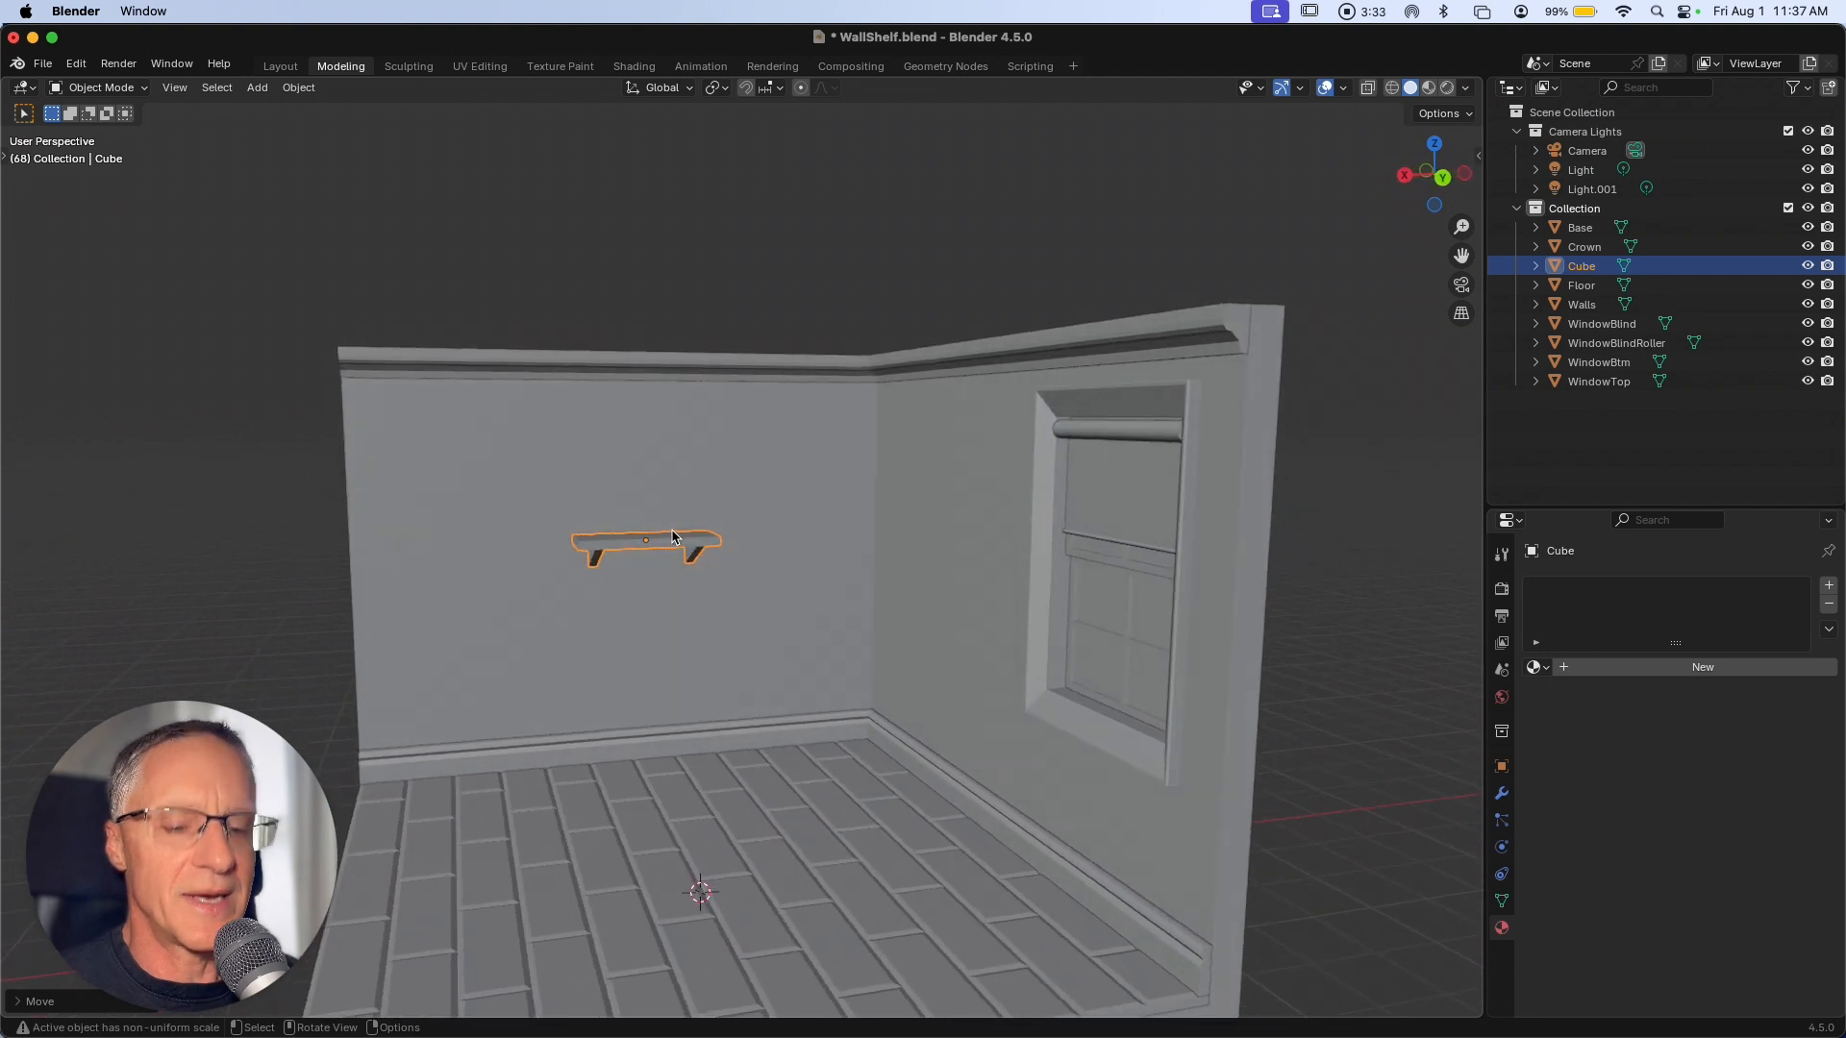
{"action": "key", "text": "g"}
{"action": "key", "text": "z"}
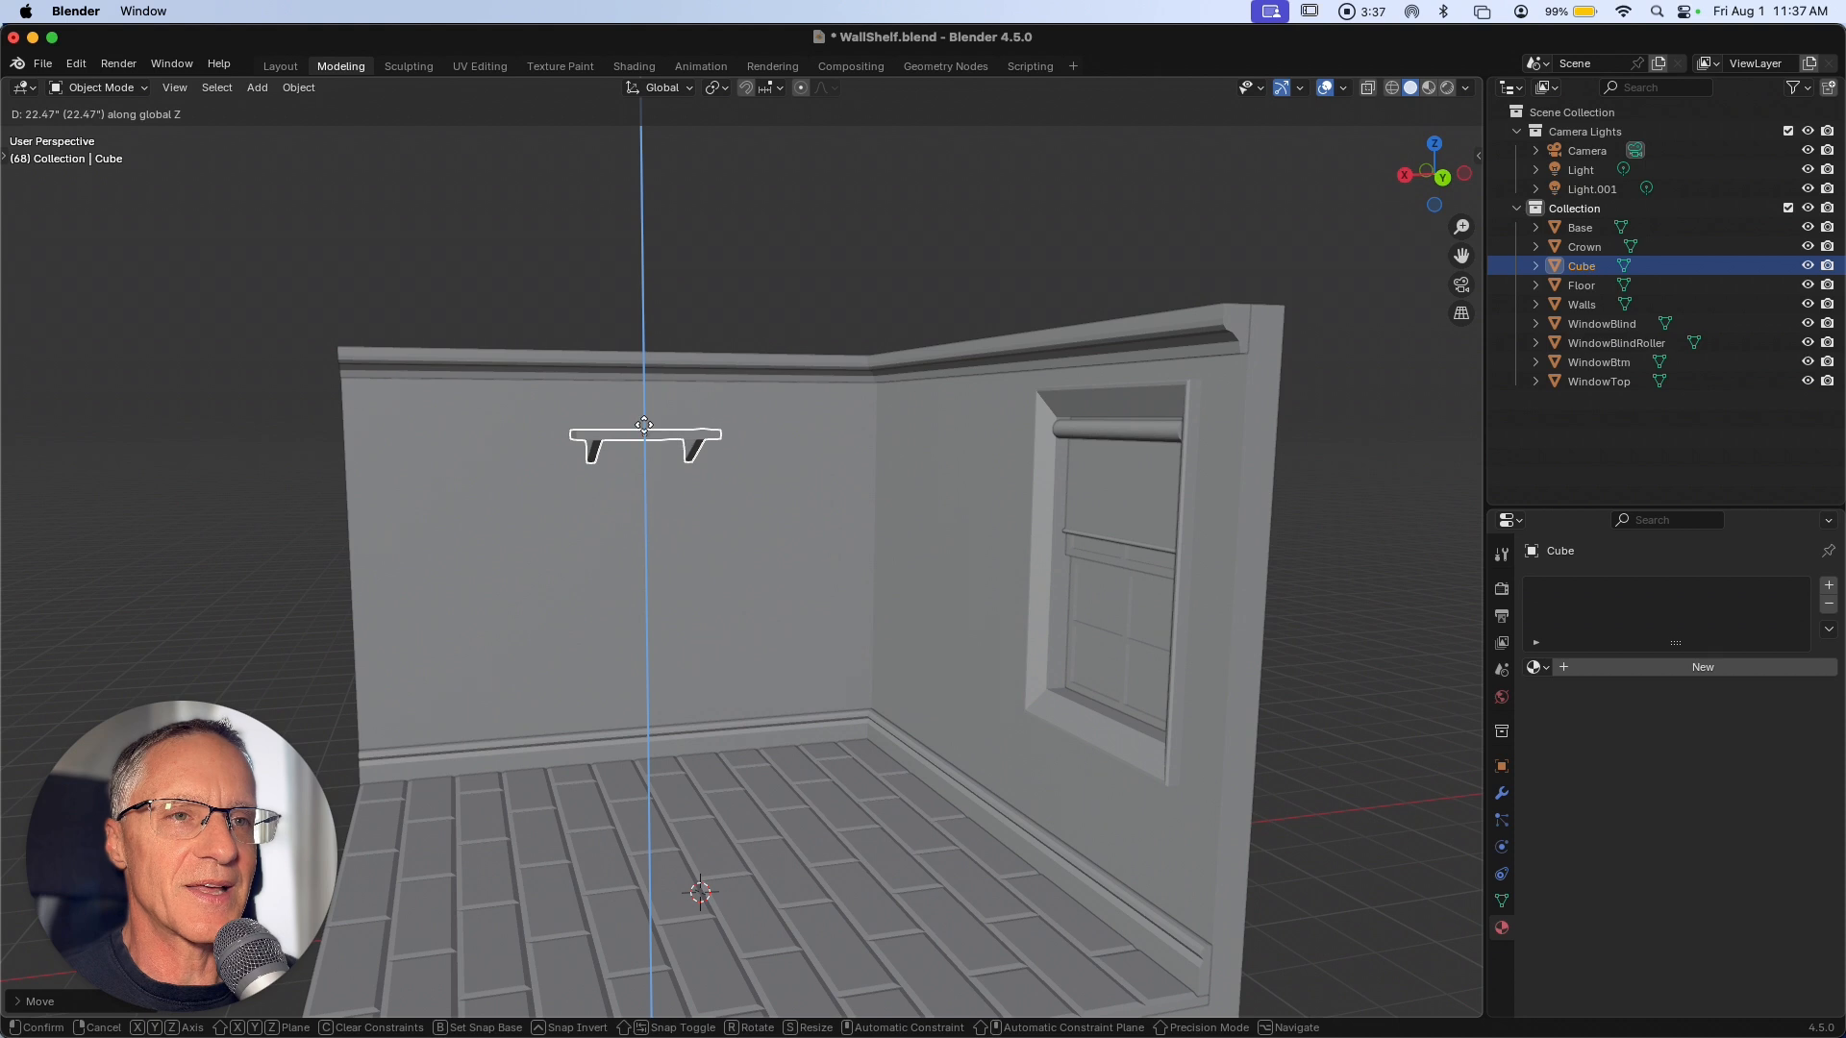
{"action": "left_click", "coordinate": [644, 431]}
Add an Array modifier to the shelf.
{"action": "scroll", "coordinate": [647, 441], "scroll_direction": "right", "scroll_amount": 5}
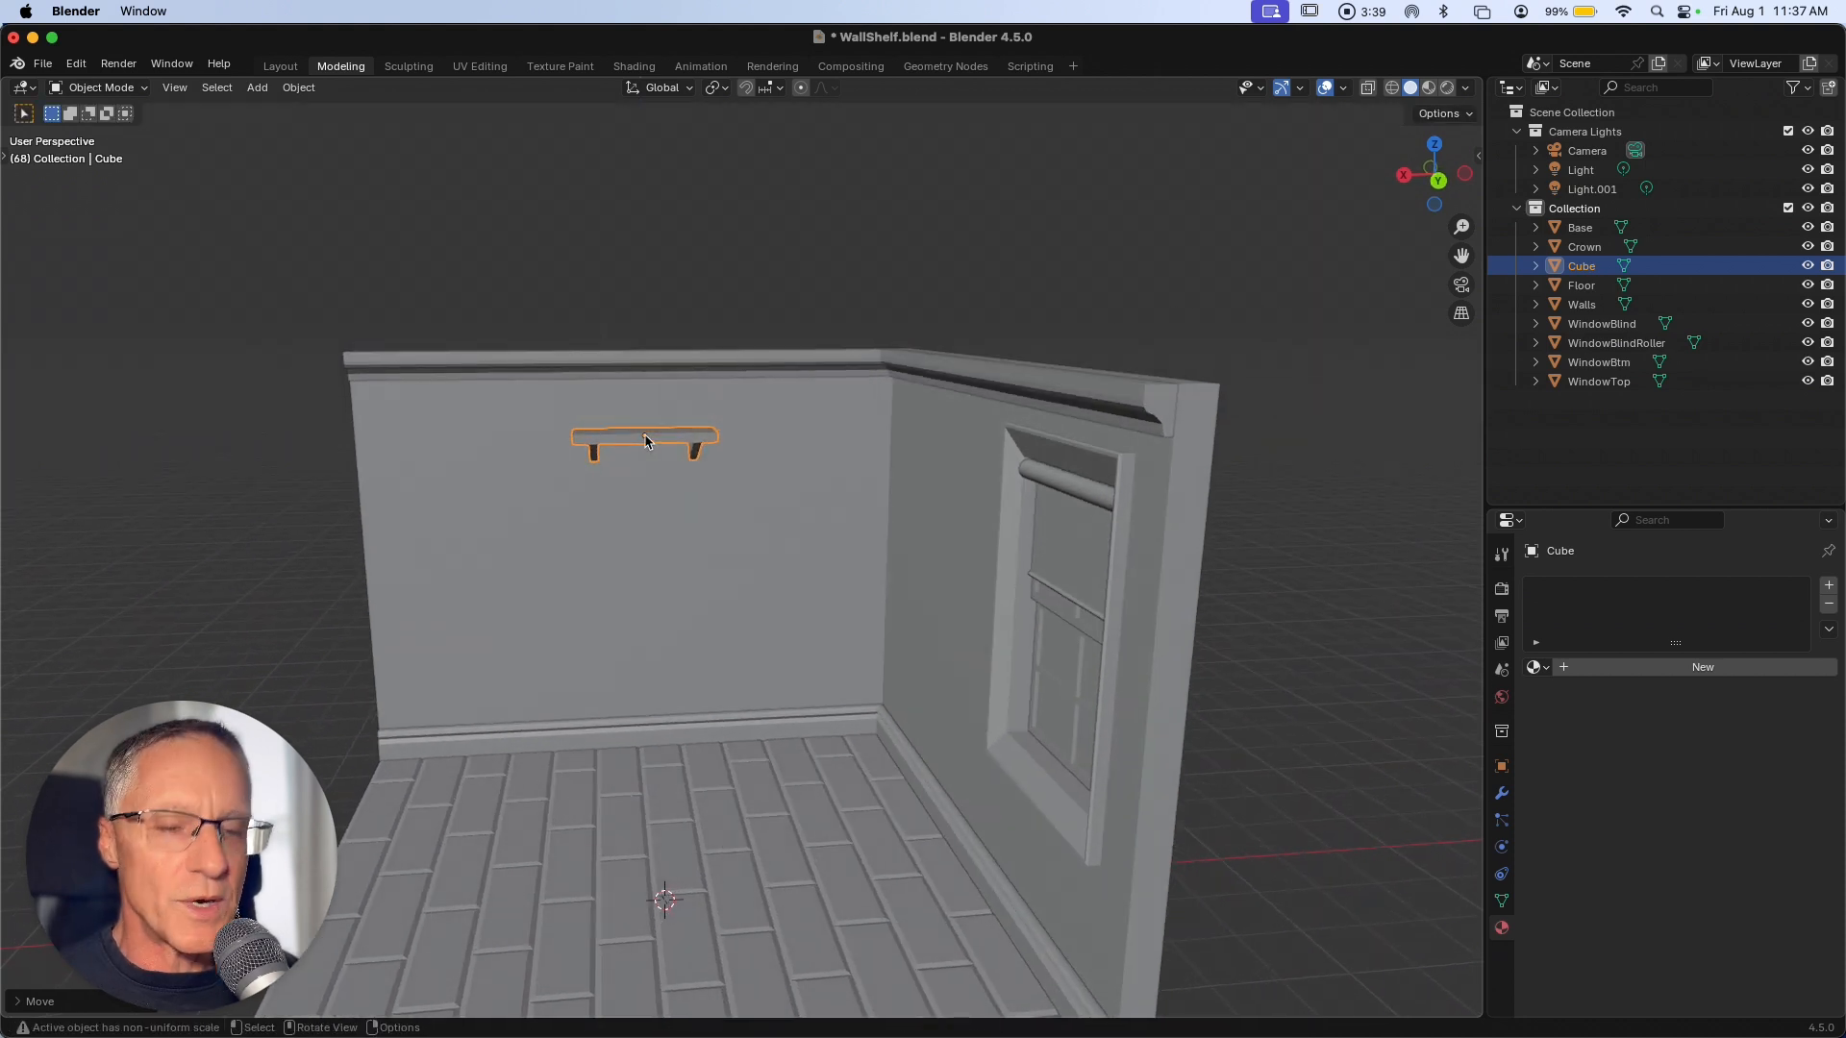
{"action": "scroll", "coordinate": [646, 441], "scroll_direction": "right", "scroll_amount": 3, "text": "shift"}
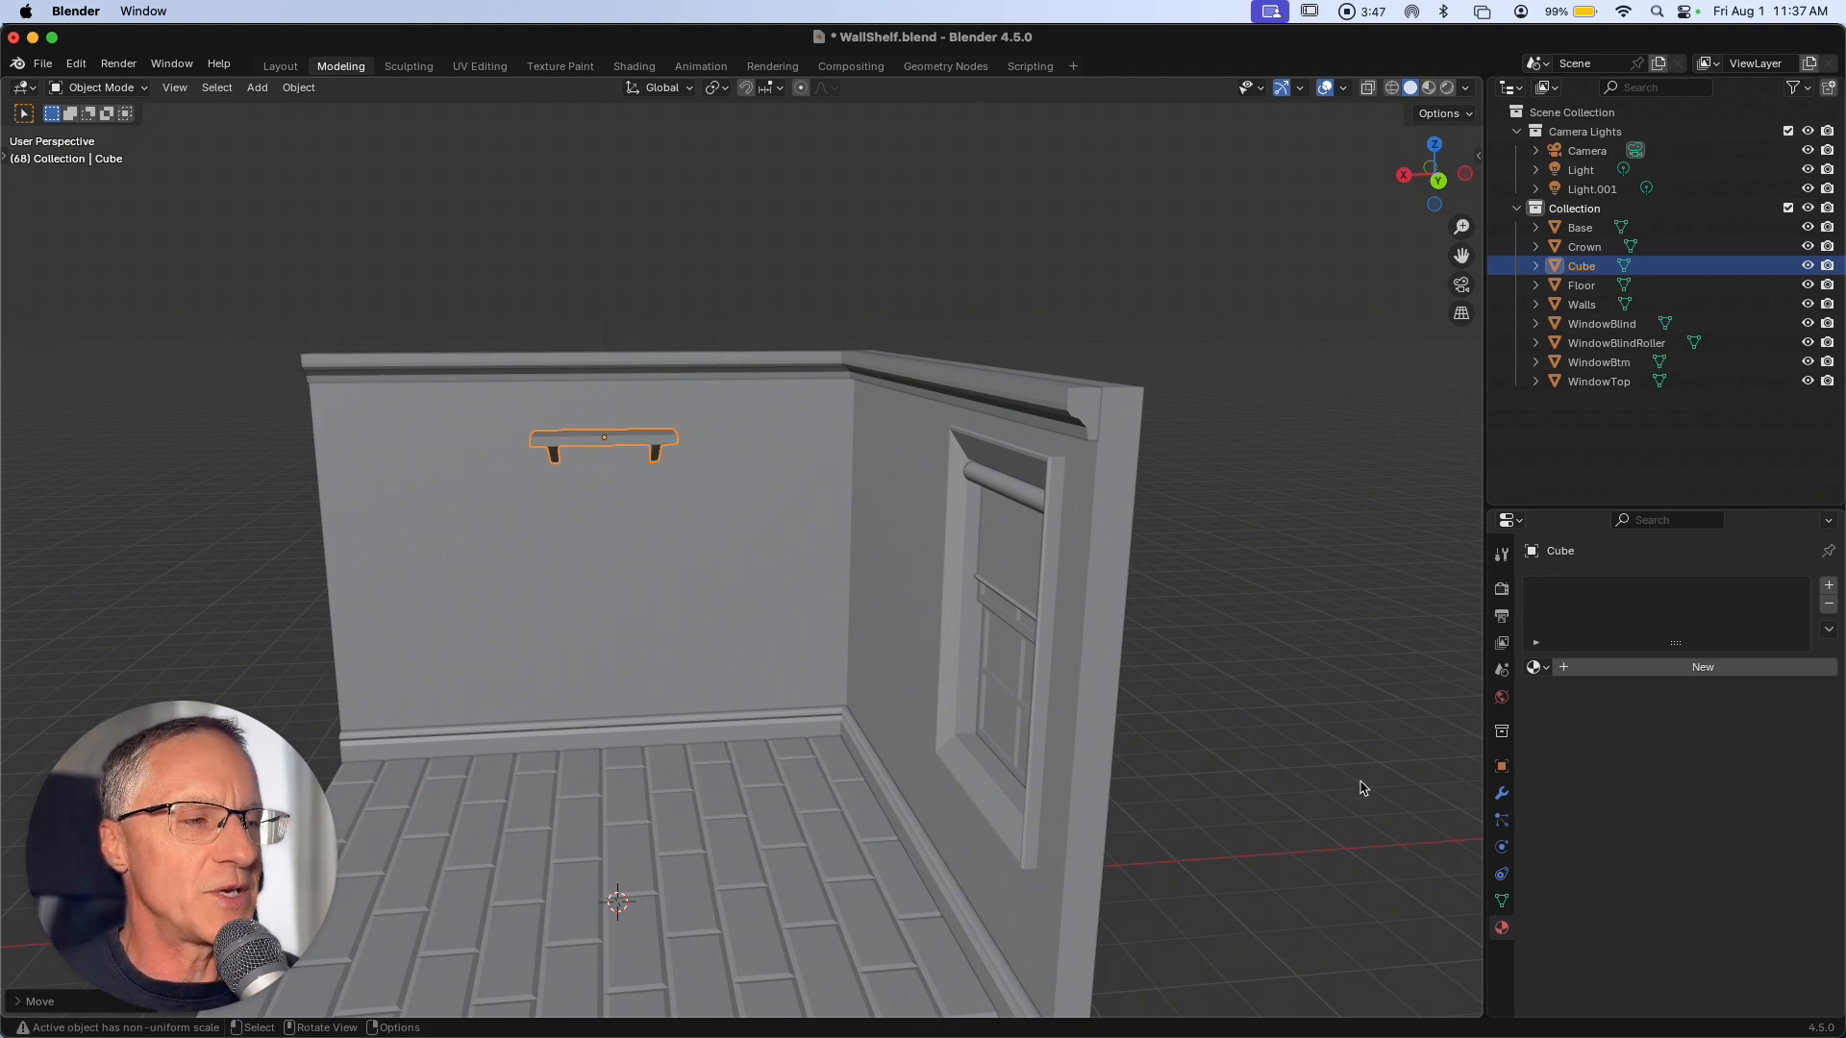
{"action": "left_click", "coordinate": [1502, 793]}
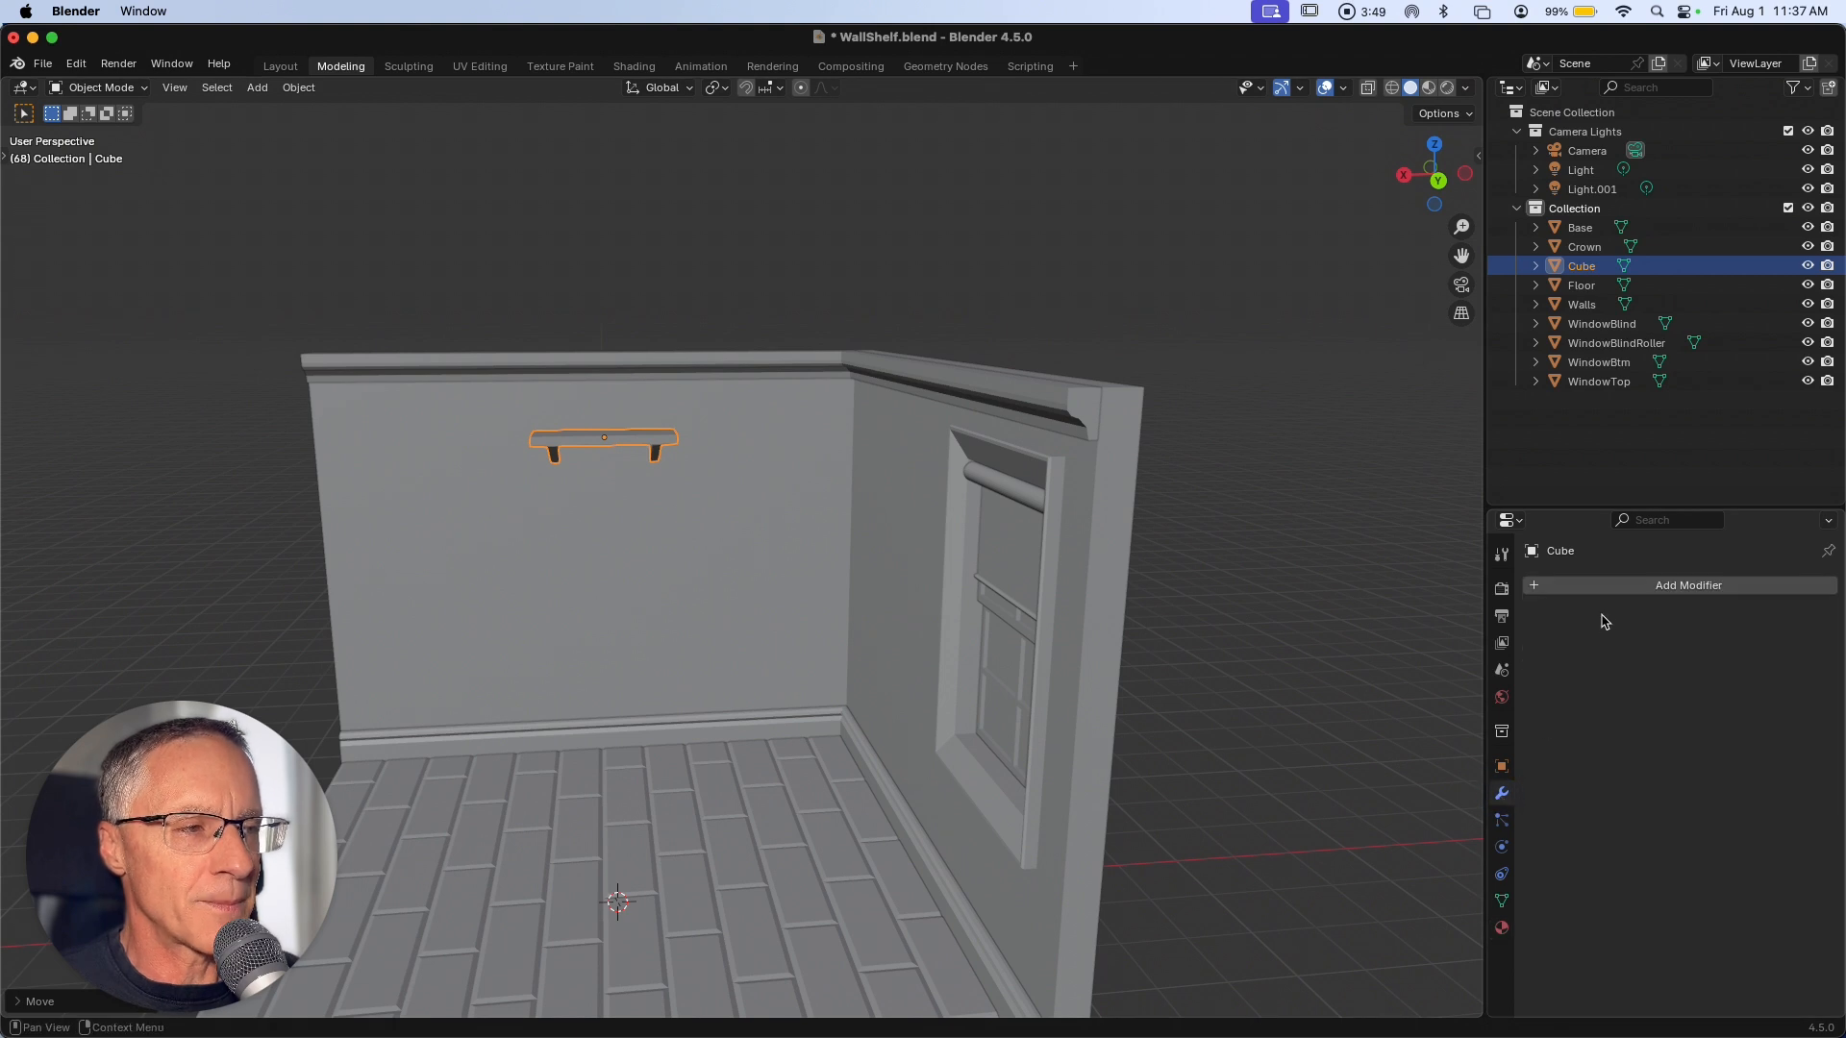
{"action": "left_click", "coordinate": [1616, 588]}
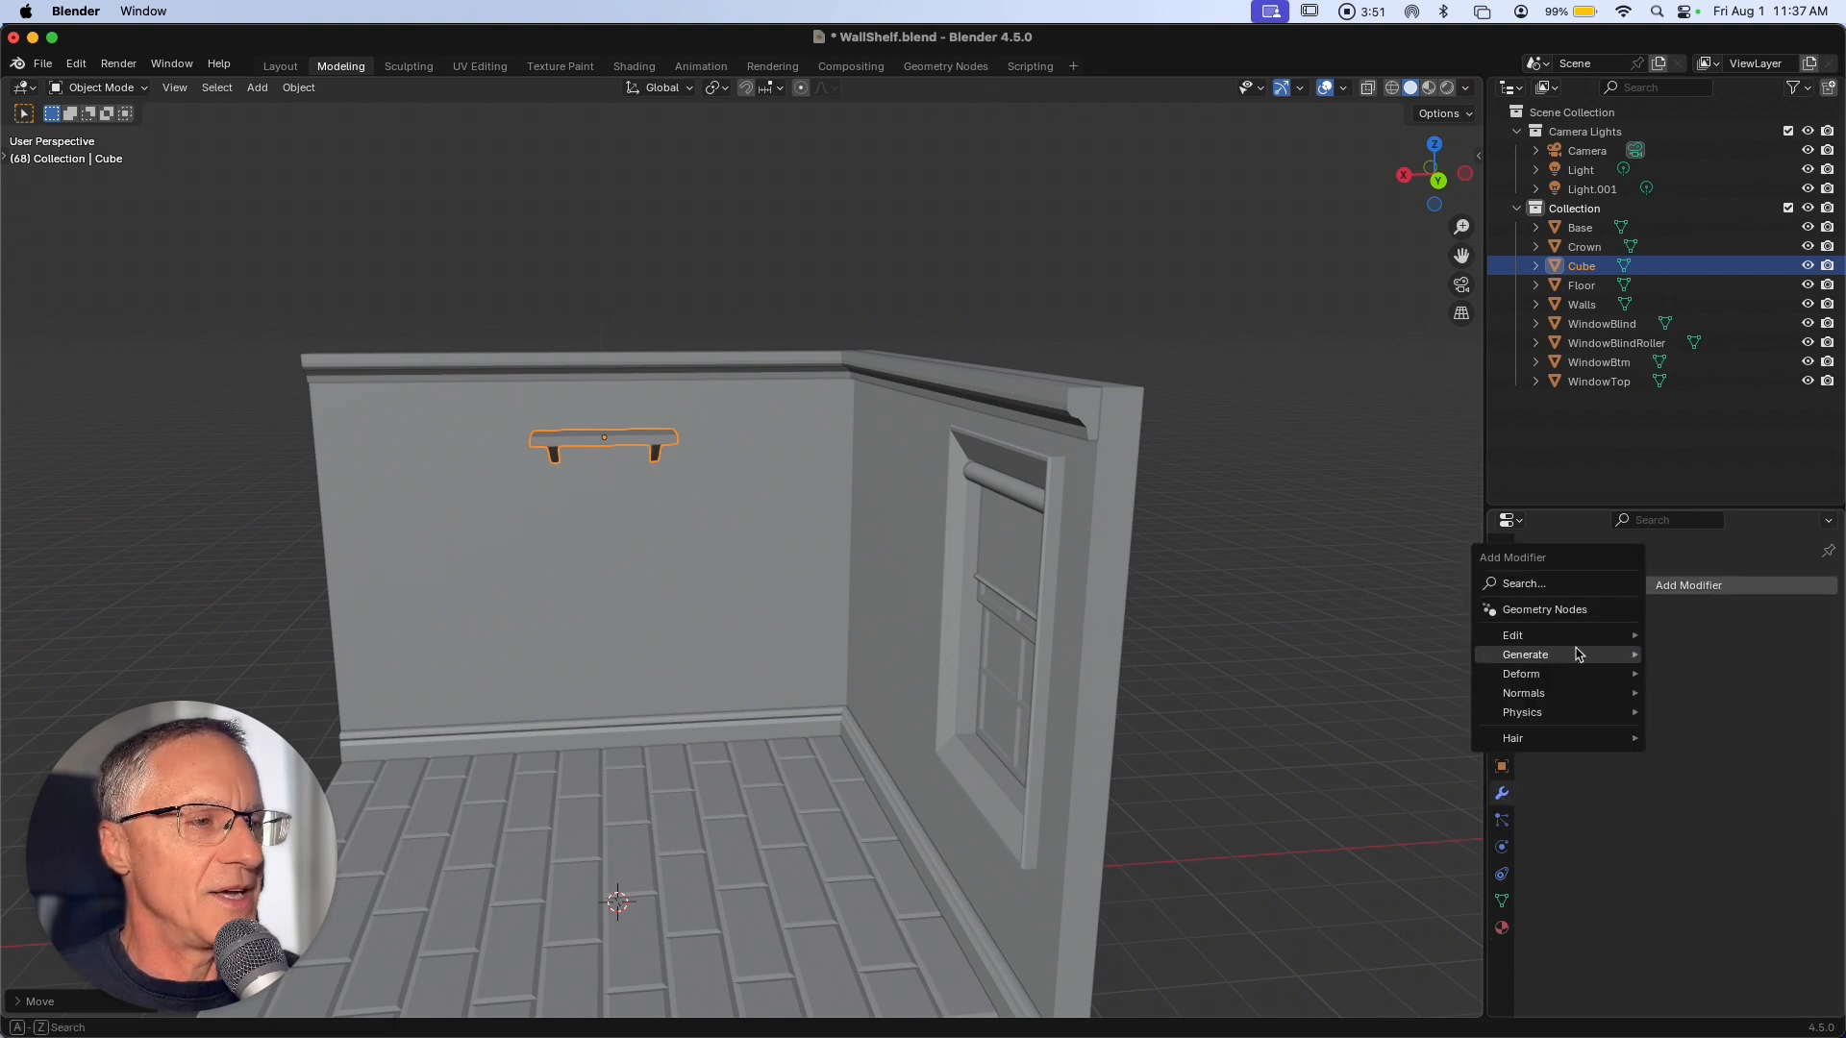
{"action": "mouse_move", "coordinate": [1570, 661]}
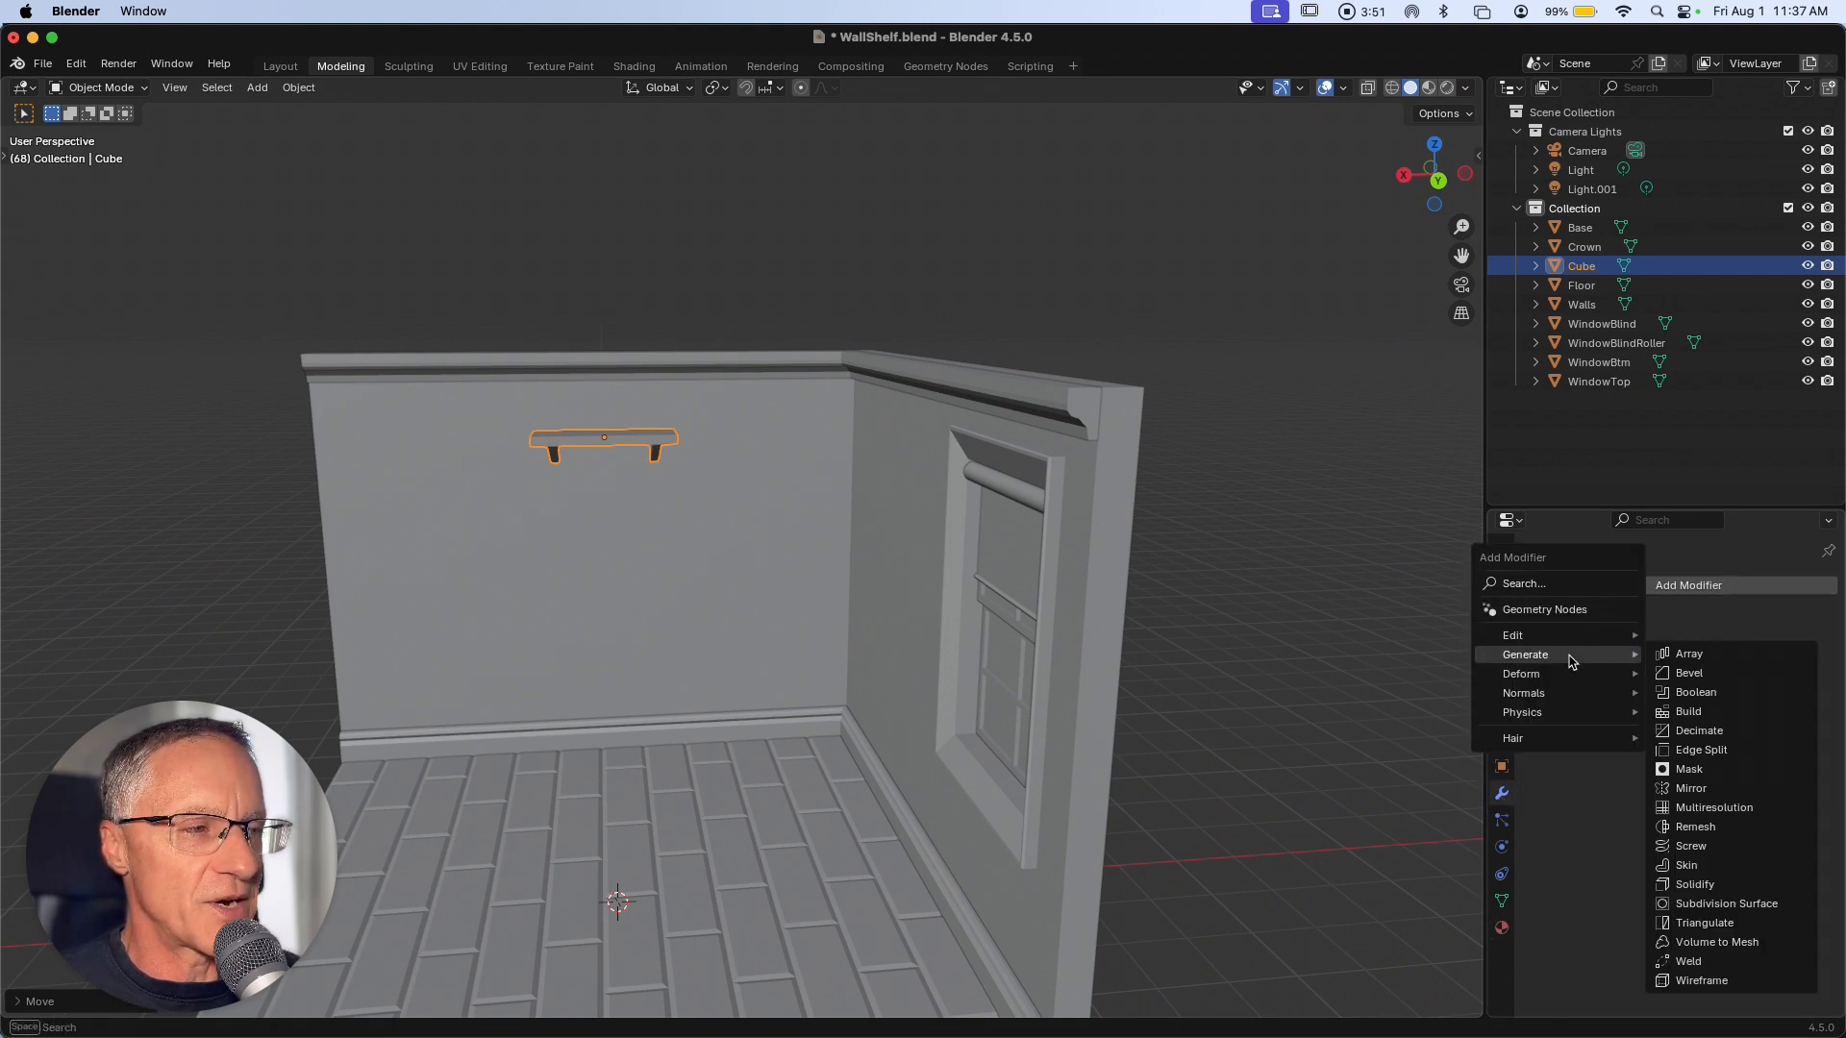
{"action": "left_click", "coordinate": [1689, 657]}
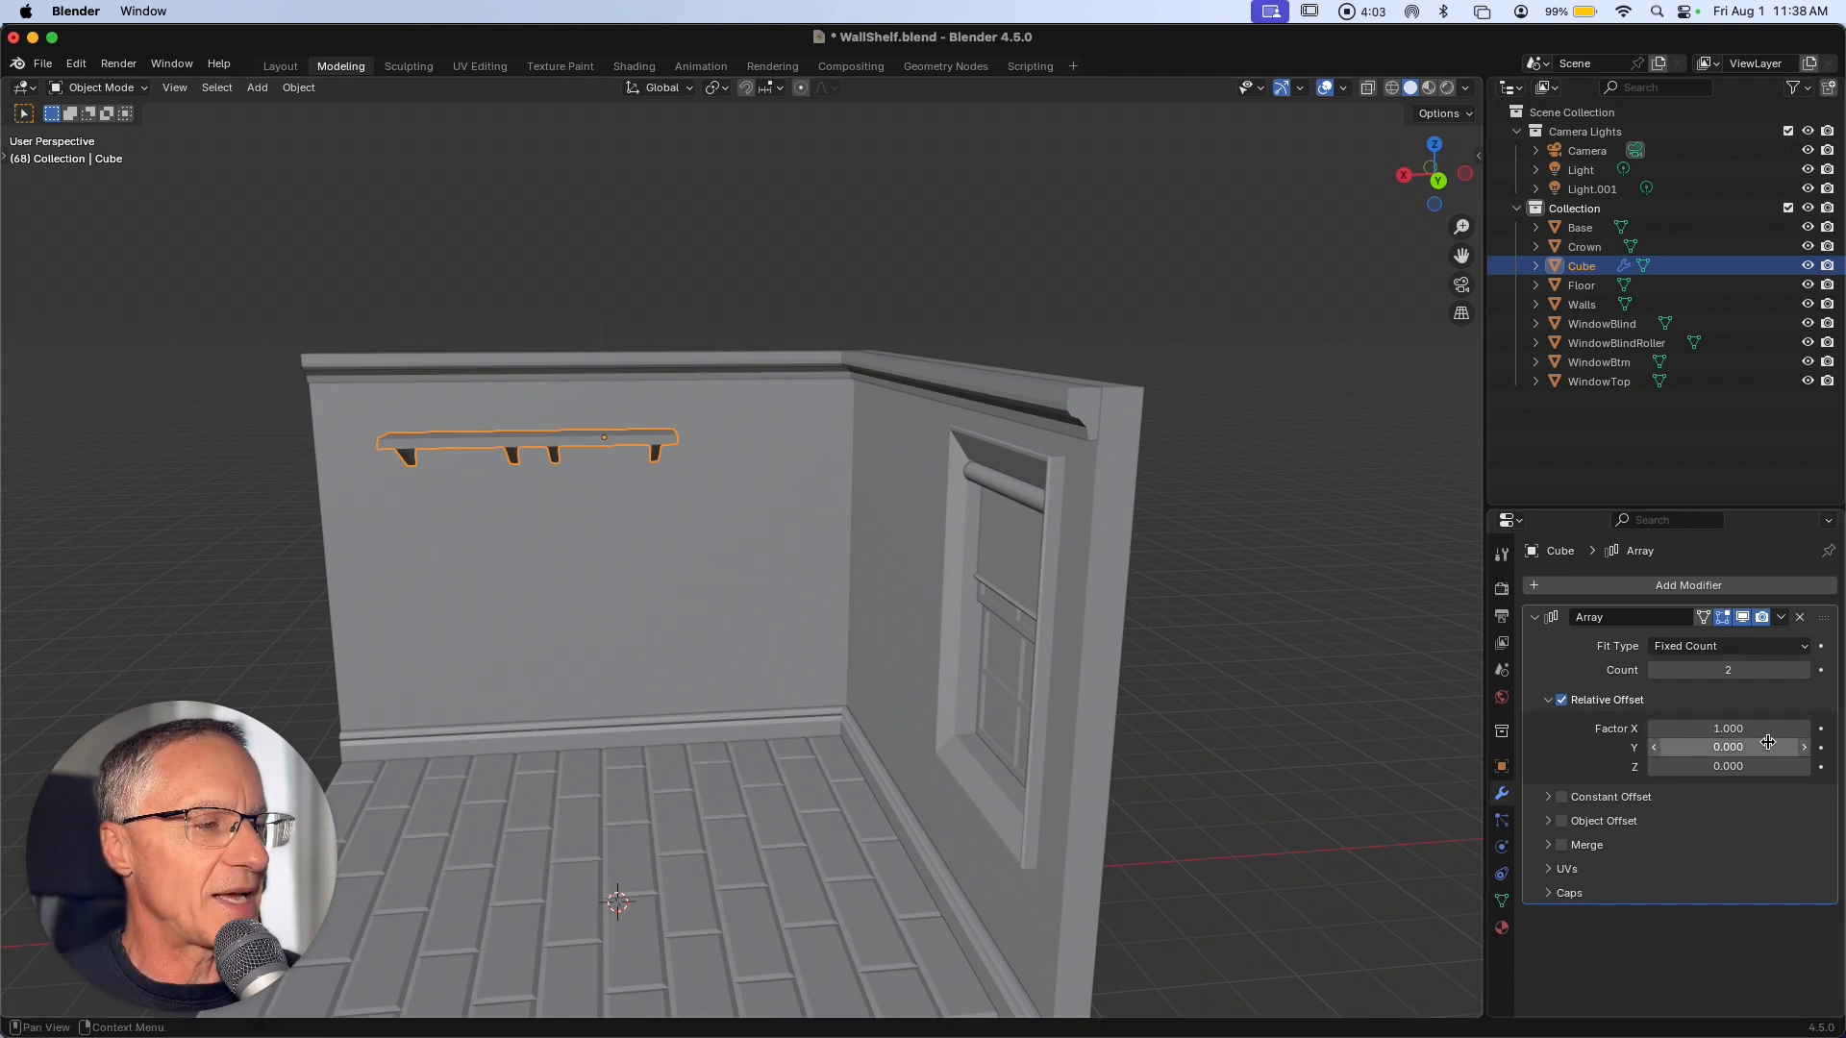
Set the array's relative offset factor X to 11.
{"action": "left_click", "coordinate": [1699, 730]}
{"action": "left_click", "coordinate": [1654, 728]}
{"action": "type", "text": "1"}
{"action": "key", "text": "Return"}
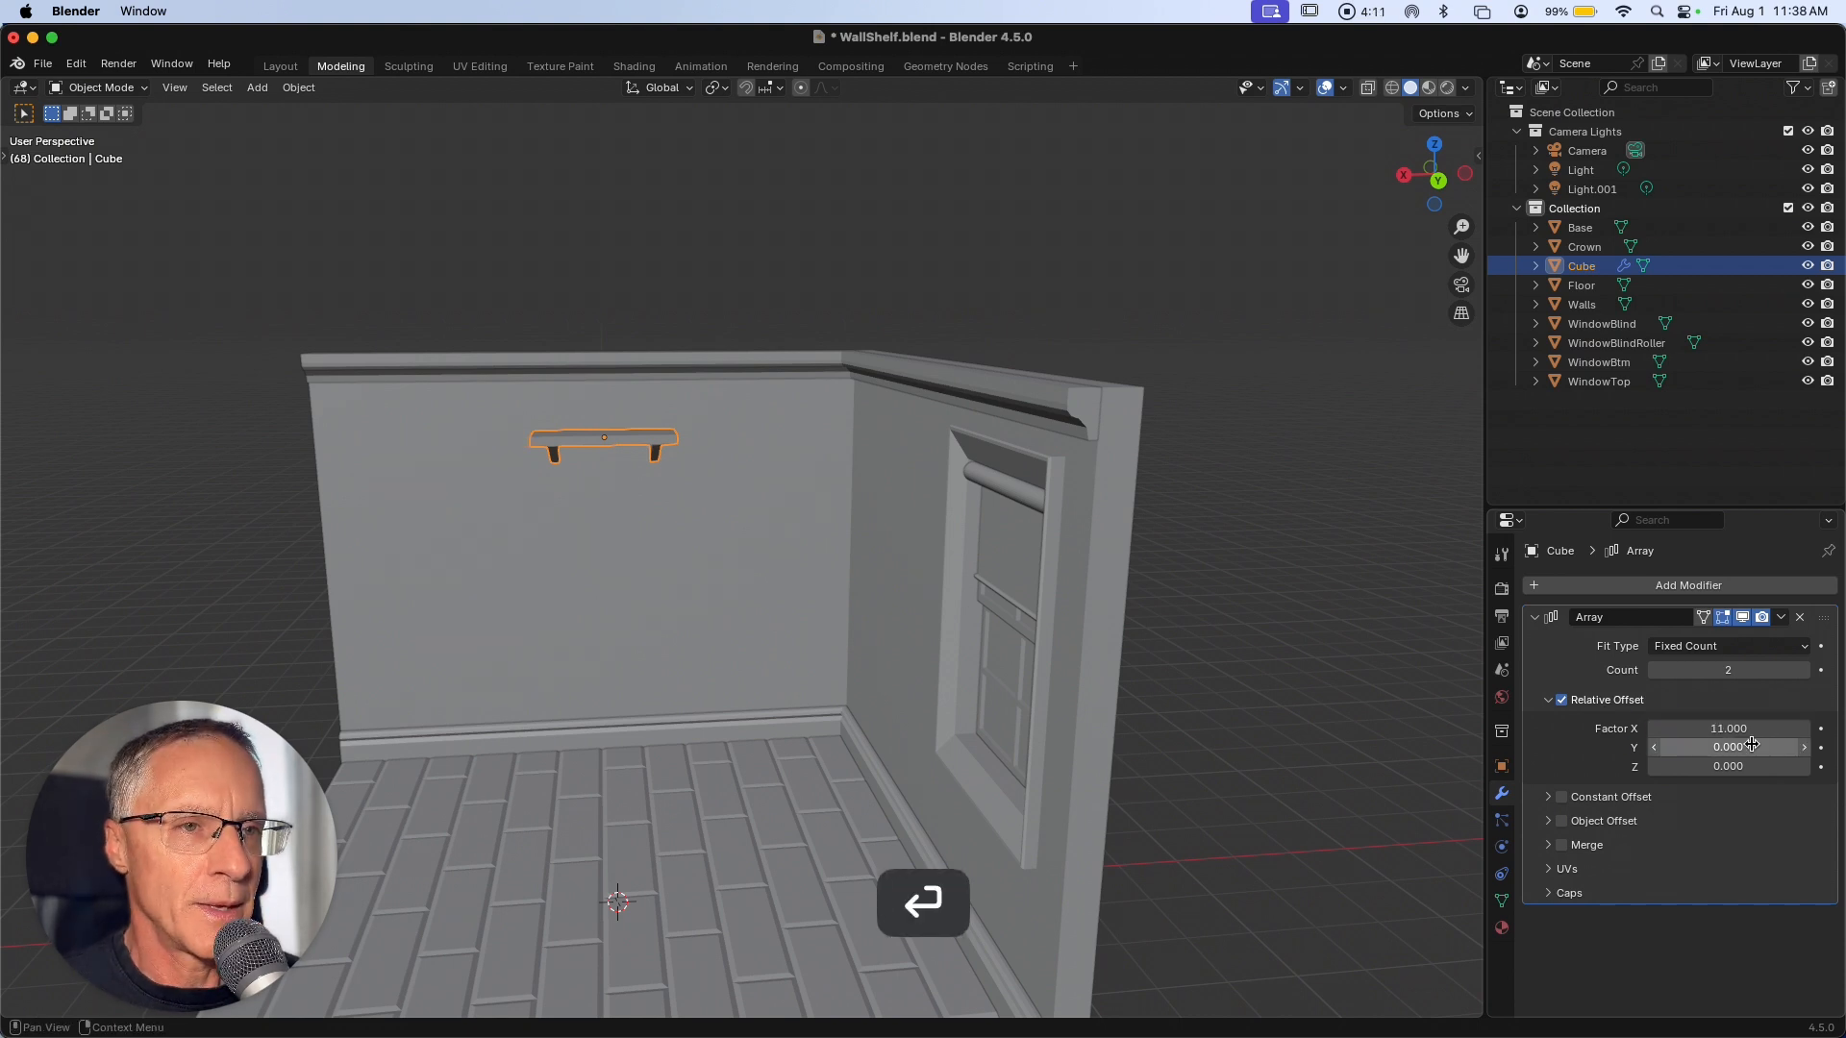
Set the array's relative offset factor X to -1 so the copy extends toward the window wall.
{"action": "left_click", "coordinate": [1725, 730]}
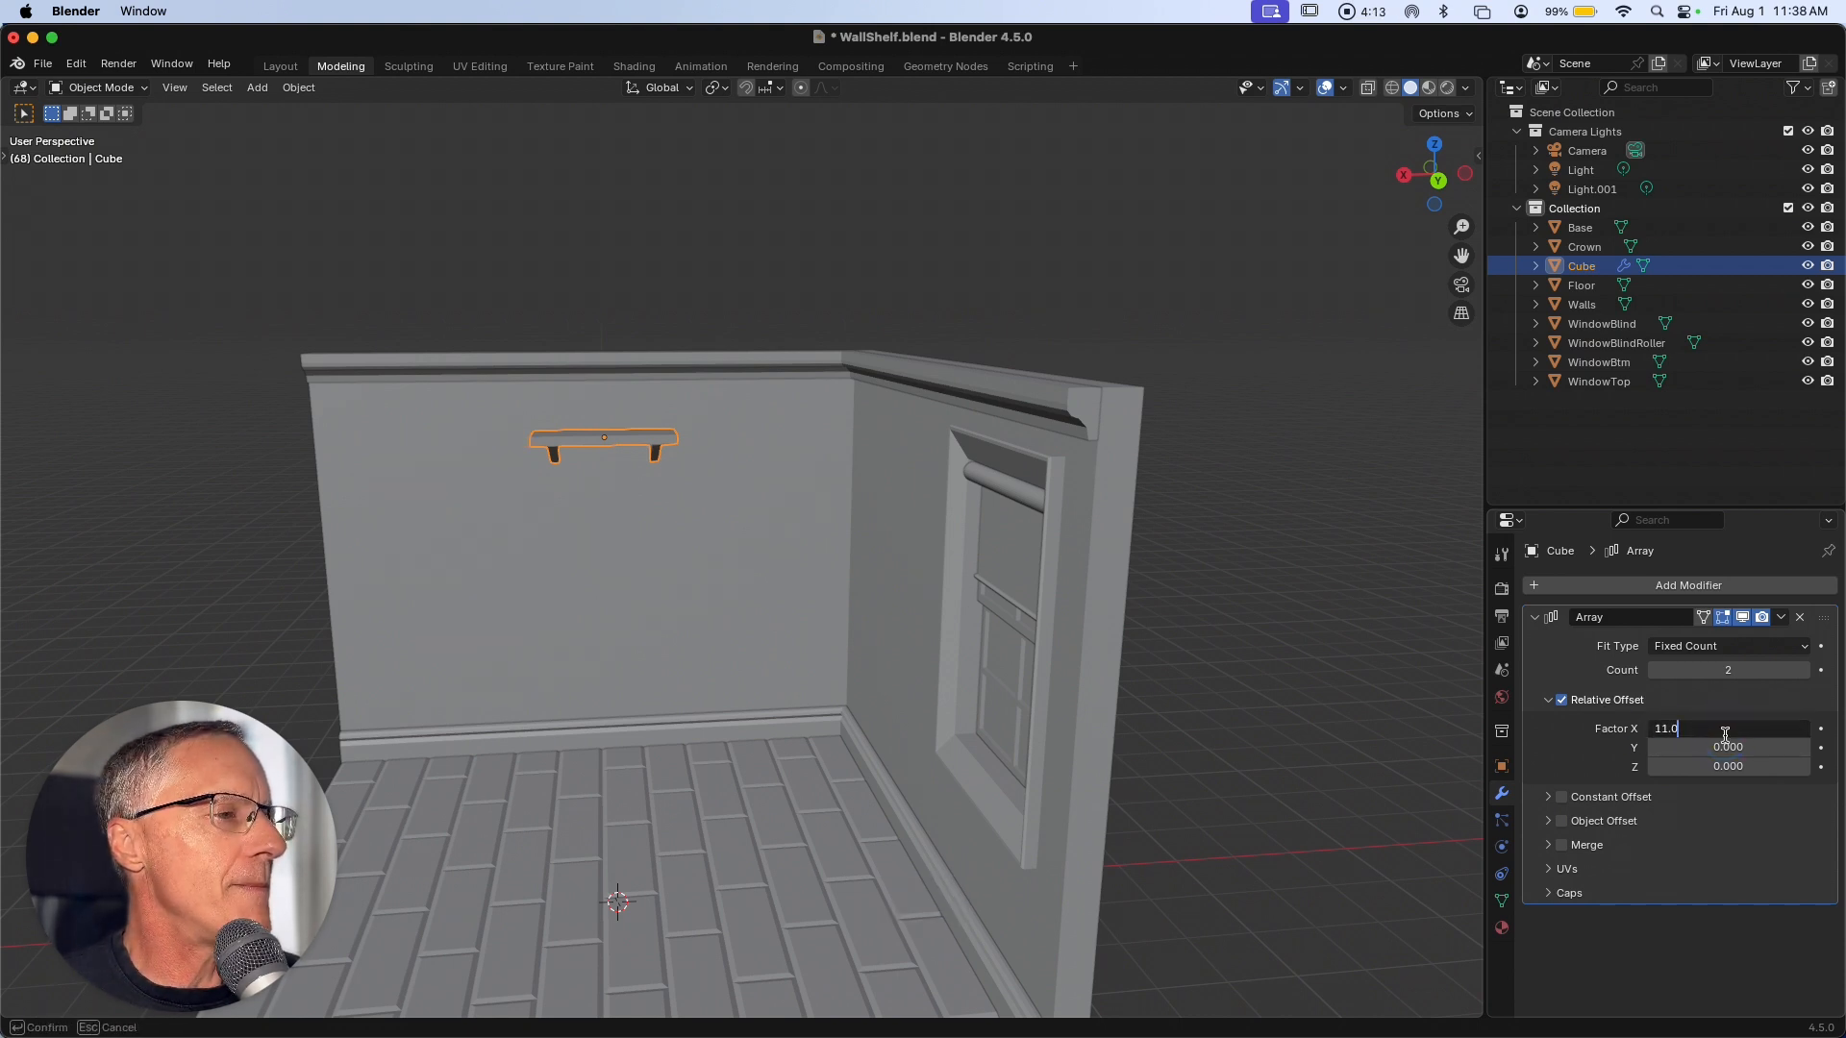
{"action": "key", "text": "BackSpace"}
{"action": "key", "text": "BackSpace"}
{"action": "key", "text": "BackSpace"}
{"action": "key", "text": "BackSpace"}
{"action": "type", "text": "-1"}
{"action": "key", "text": "Return"}
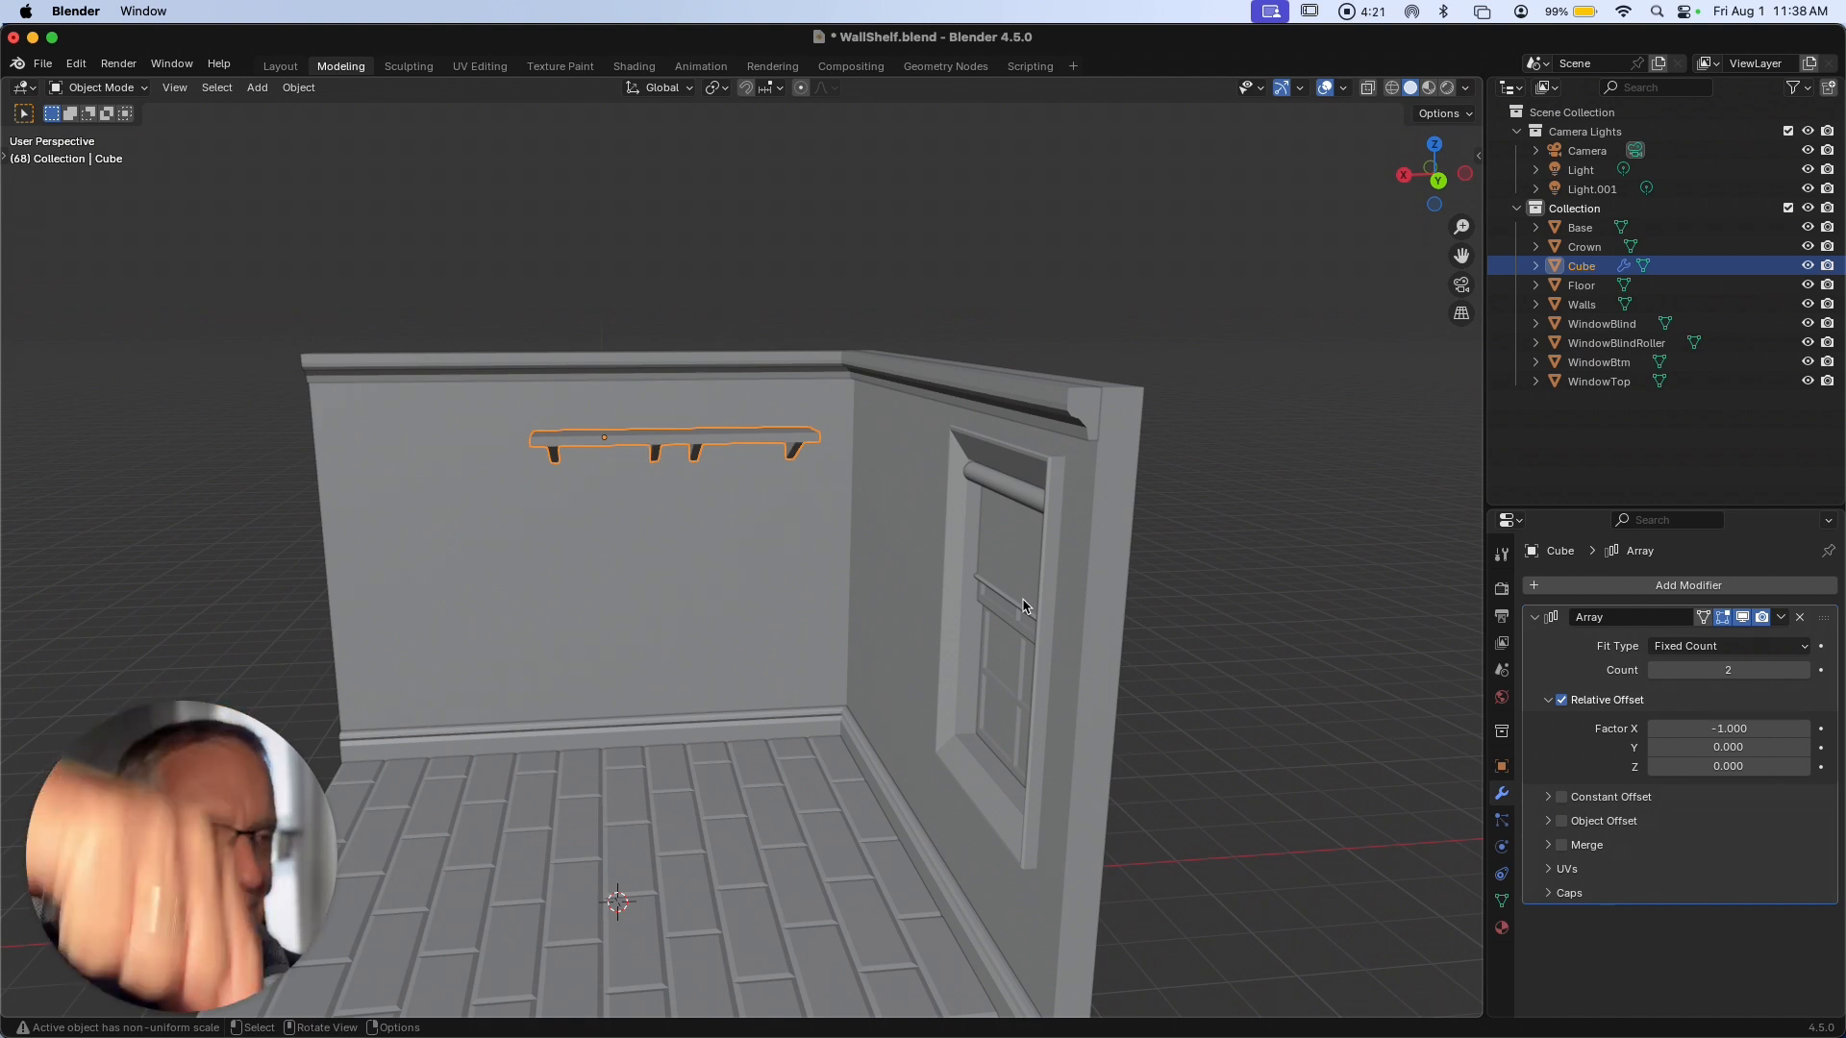
Set the array's relative offset factor Z to -1 so the second shelf sits lower than the first.
{"action": "left_click", "coordinate": [1742, 768]}
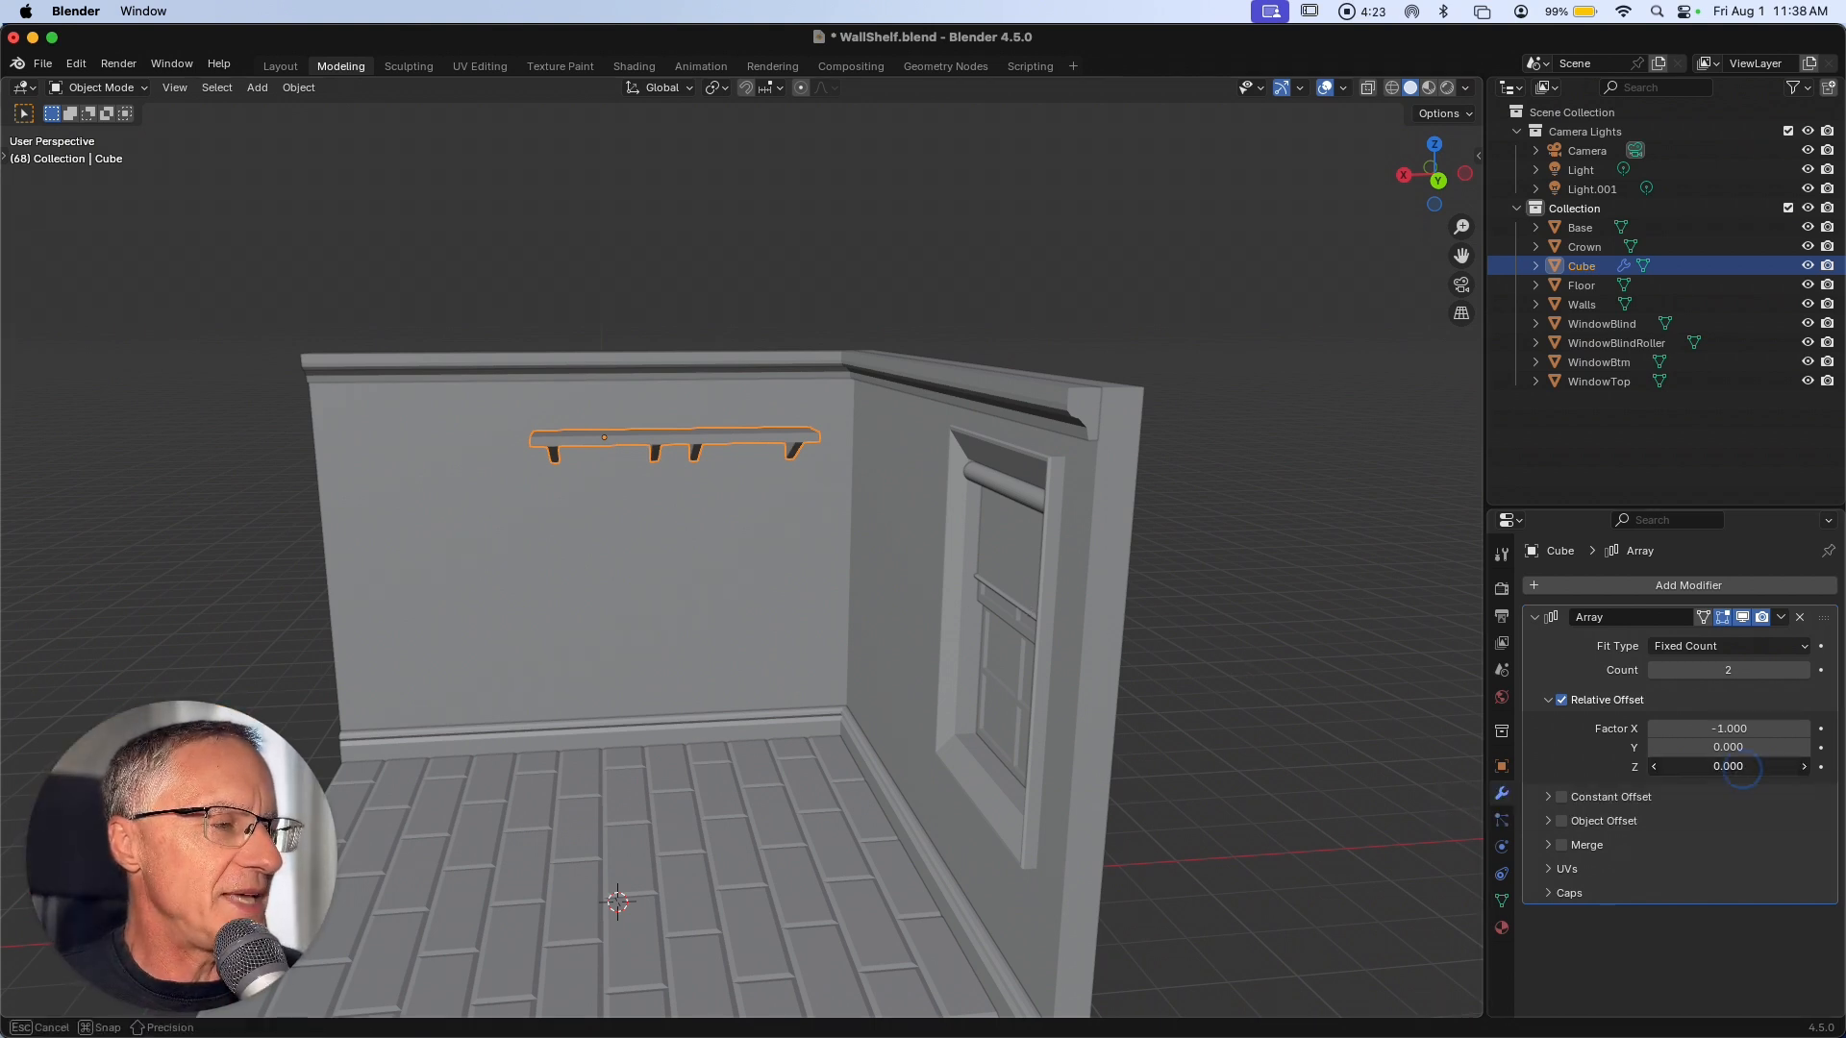
{"action": "type", "text": "-1"}
{"action": "key", "text": "Return"}
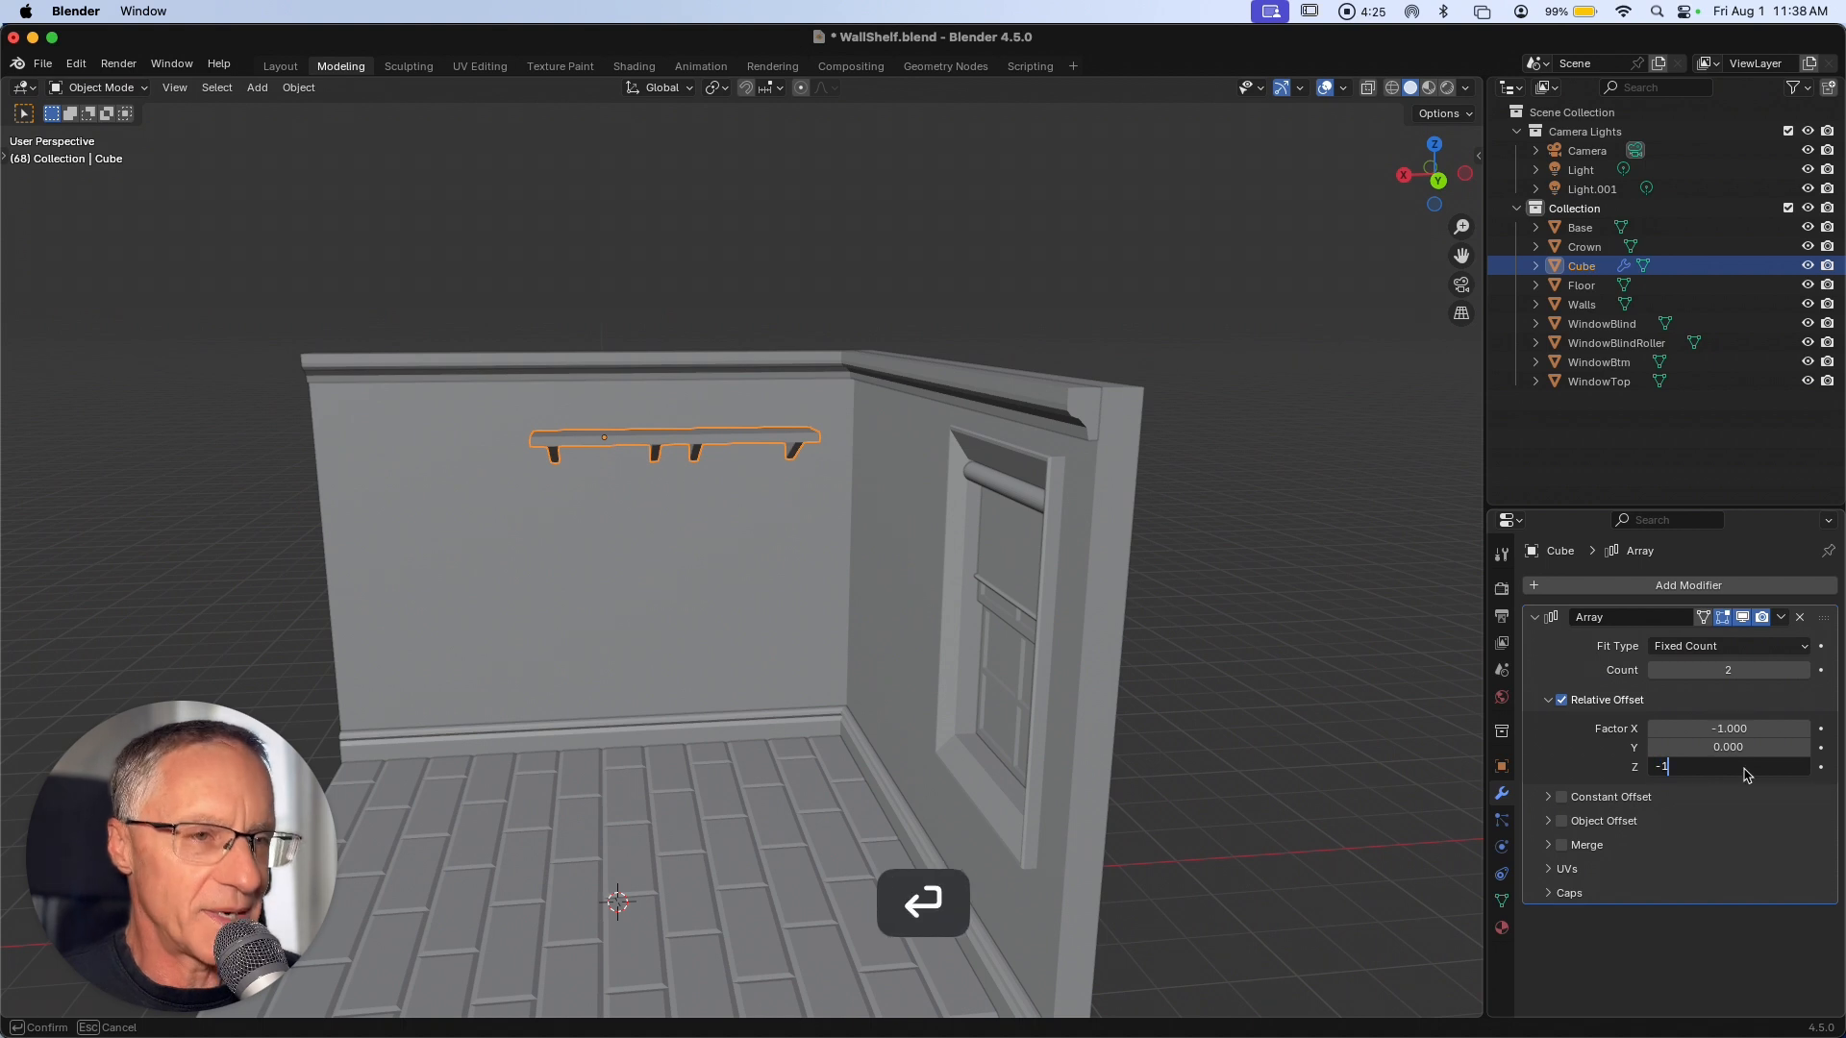
{"action": "scroll", "coordinate": [825, 599], "scroll_direction": "down", "scroll_amount": 5}
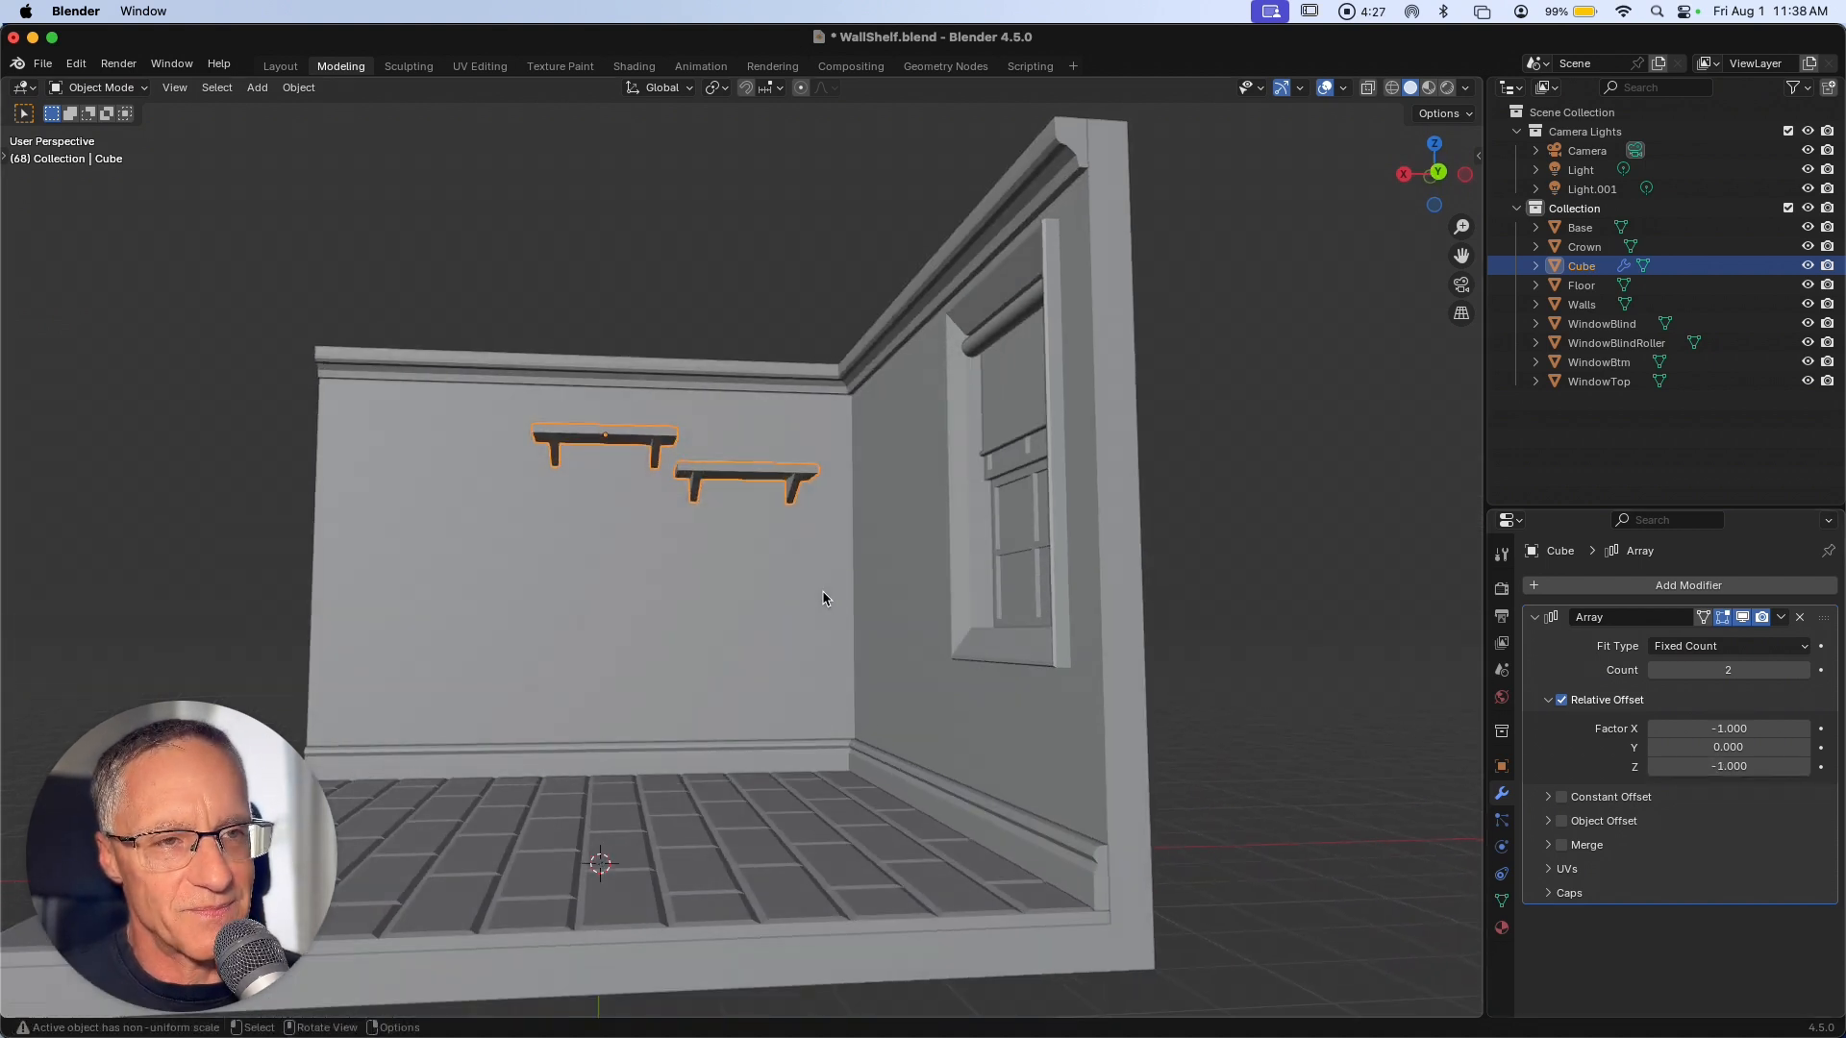
{"action": "scroll", "coordinate": [820, 599], "scroll_direction": "up", "scroll_amount": 2}
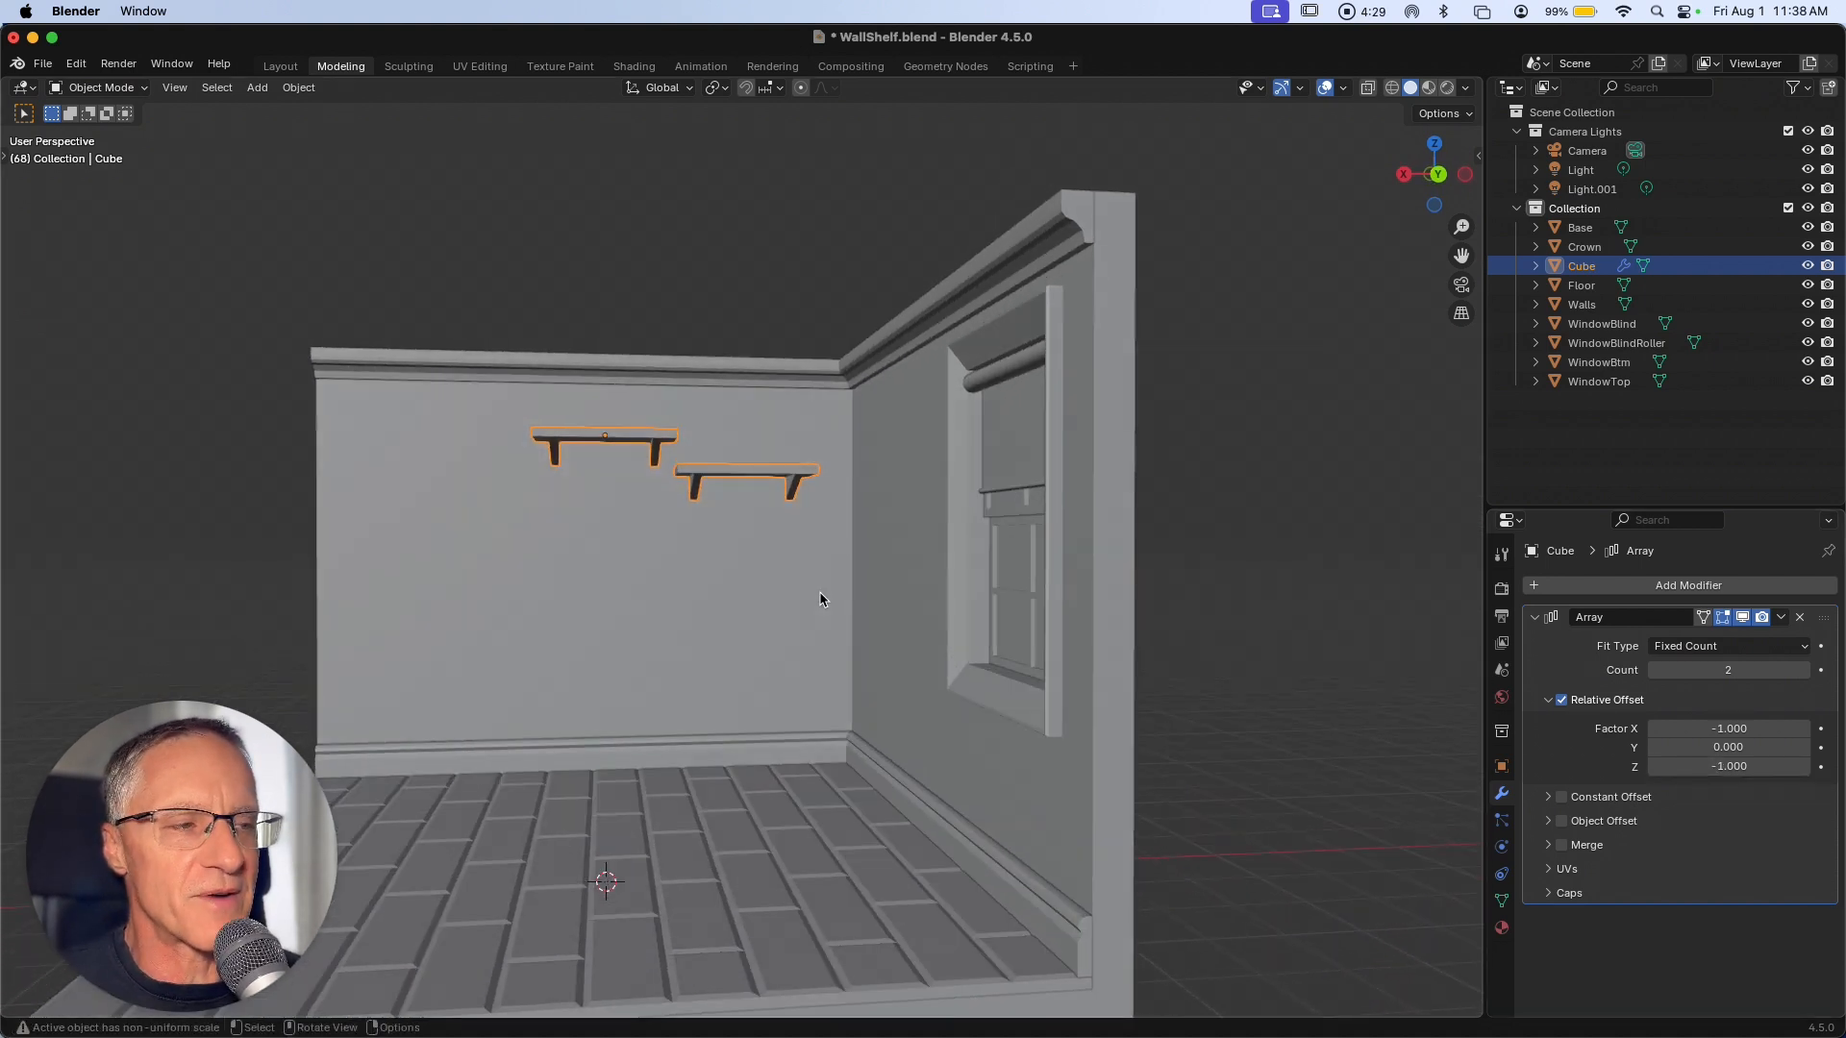
Set the array's relative offset factor Z to -2 to widen the vertical gap between the shelves.
{"action": "left_click", "coordinate": [1710, 766]}
{"action": "type", "text": "-2"}
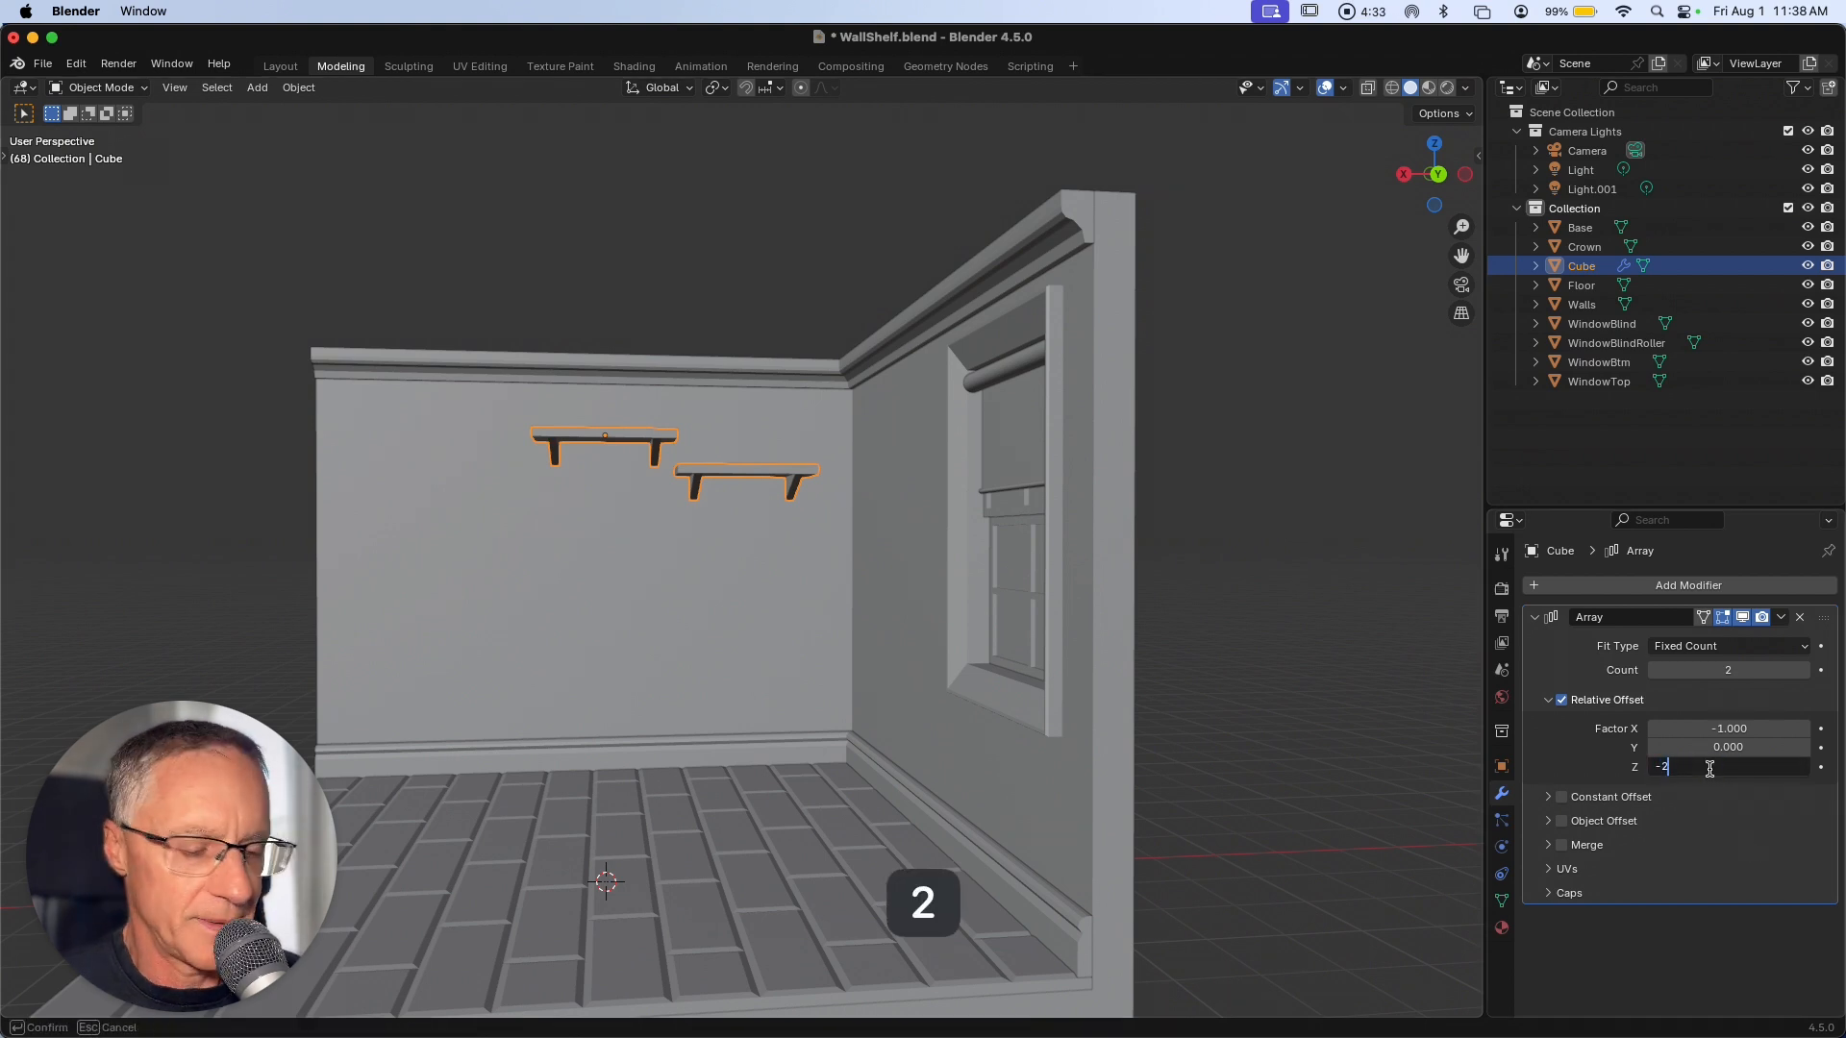
{"action": "key", "text": "Return"}
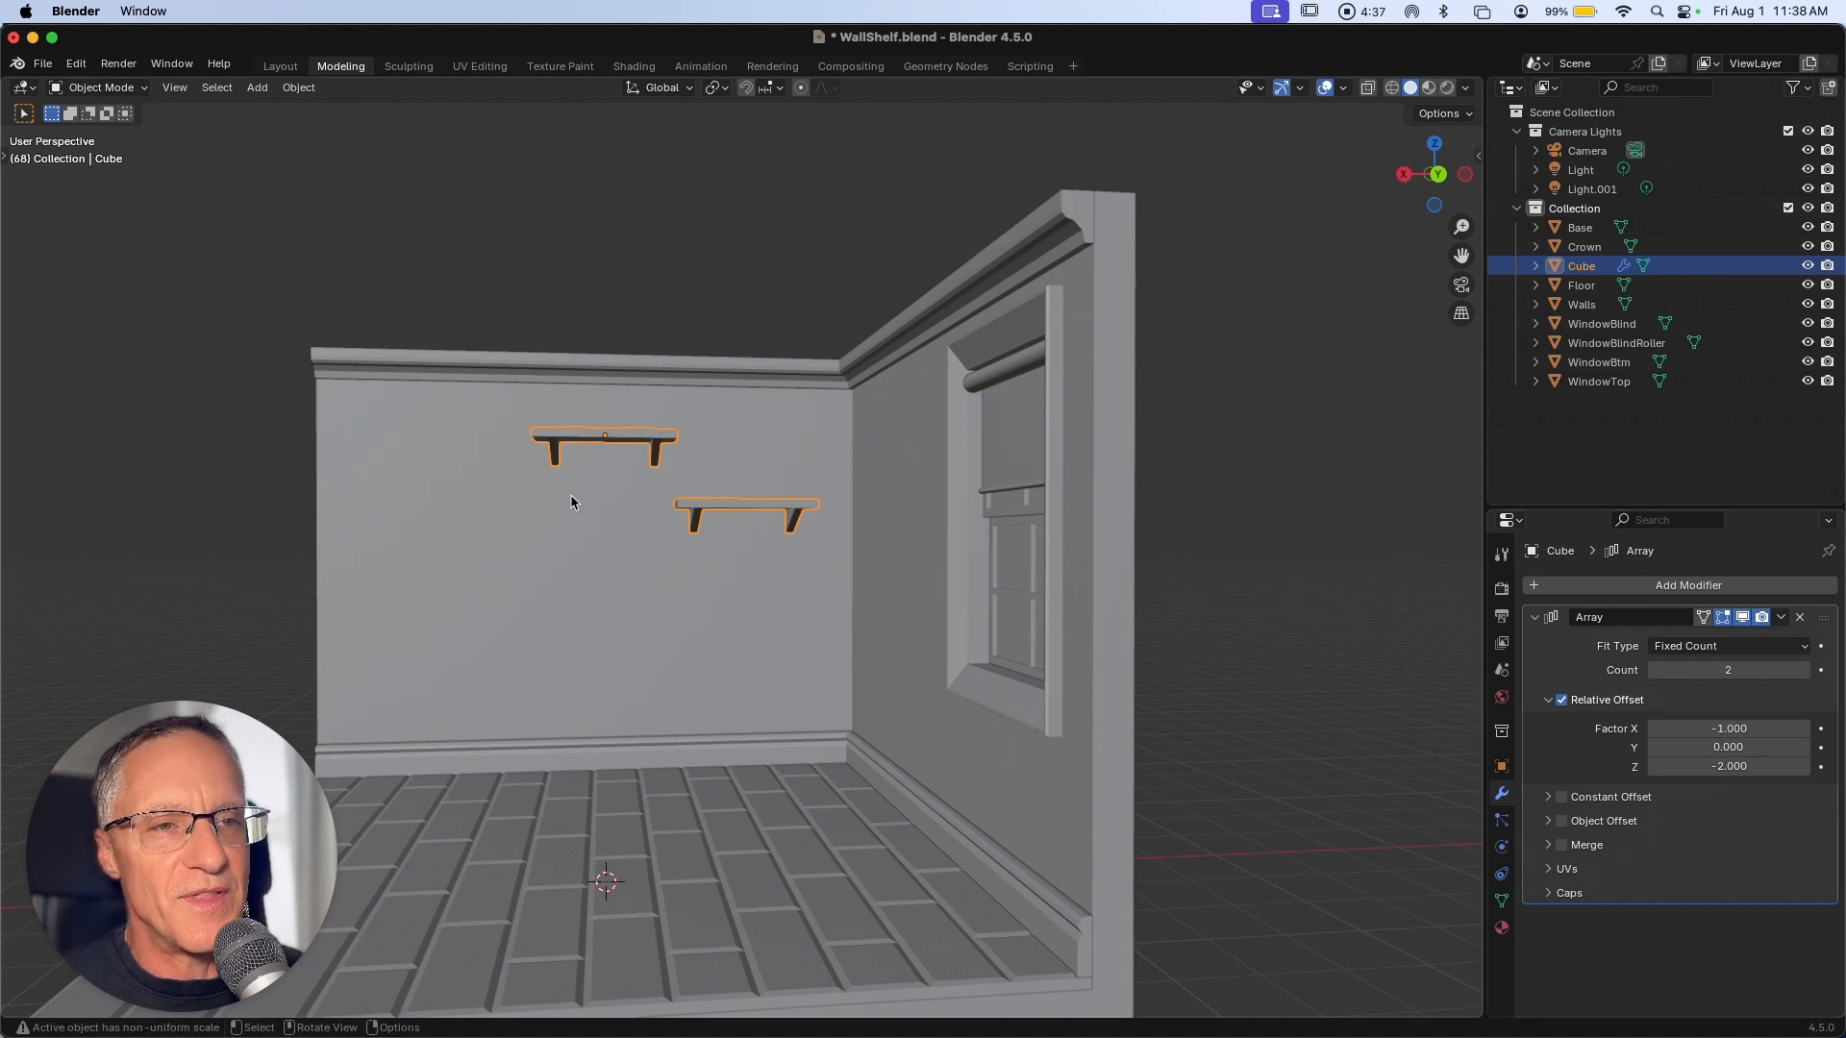
{"action": "left_click", "coordinate": [1711, 729]}
{"action": "type", "text": "."}
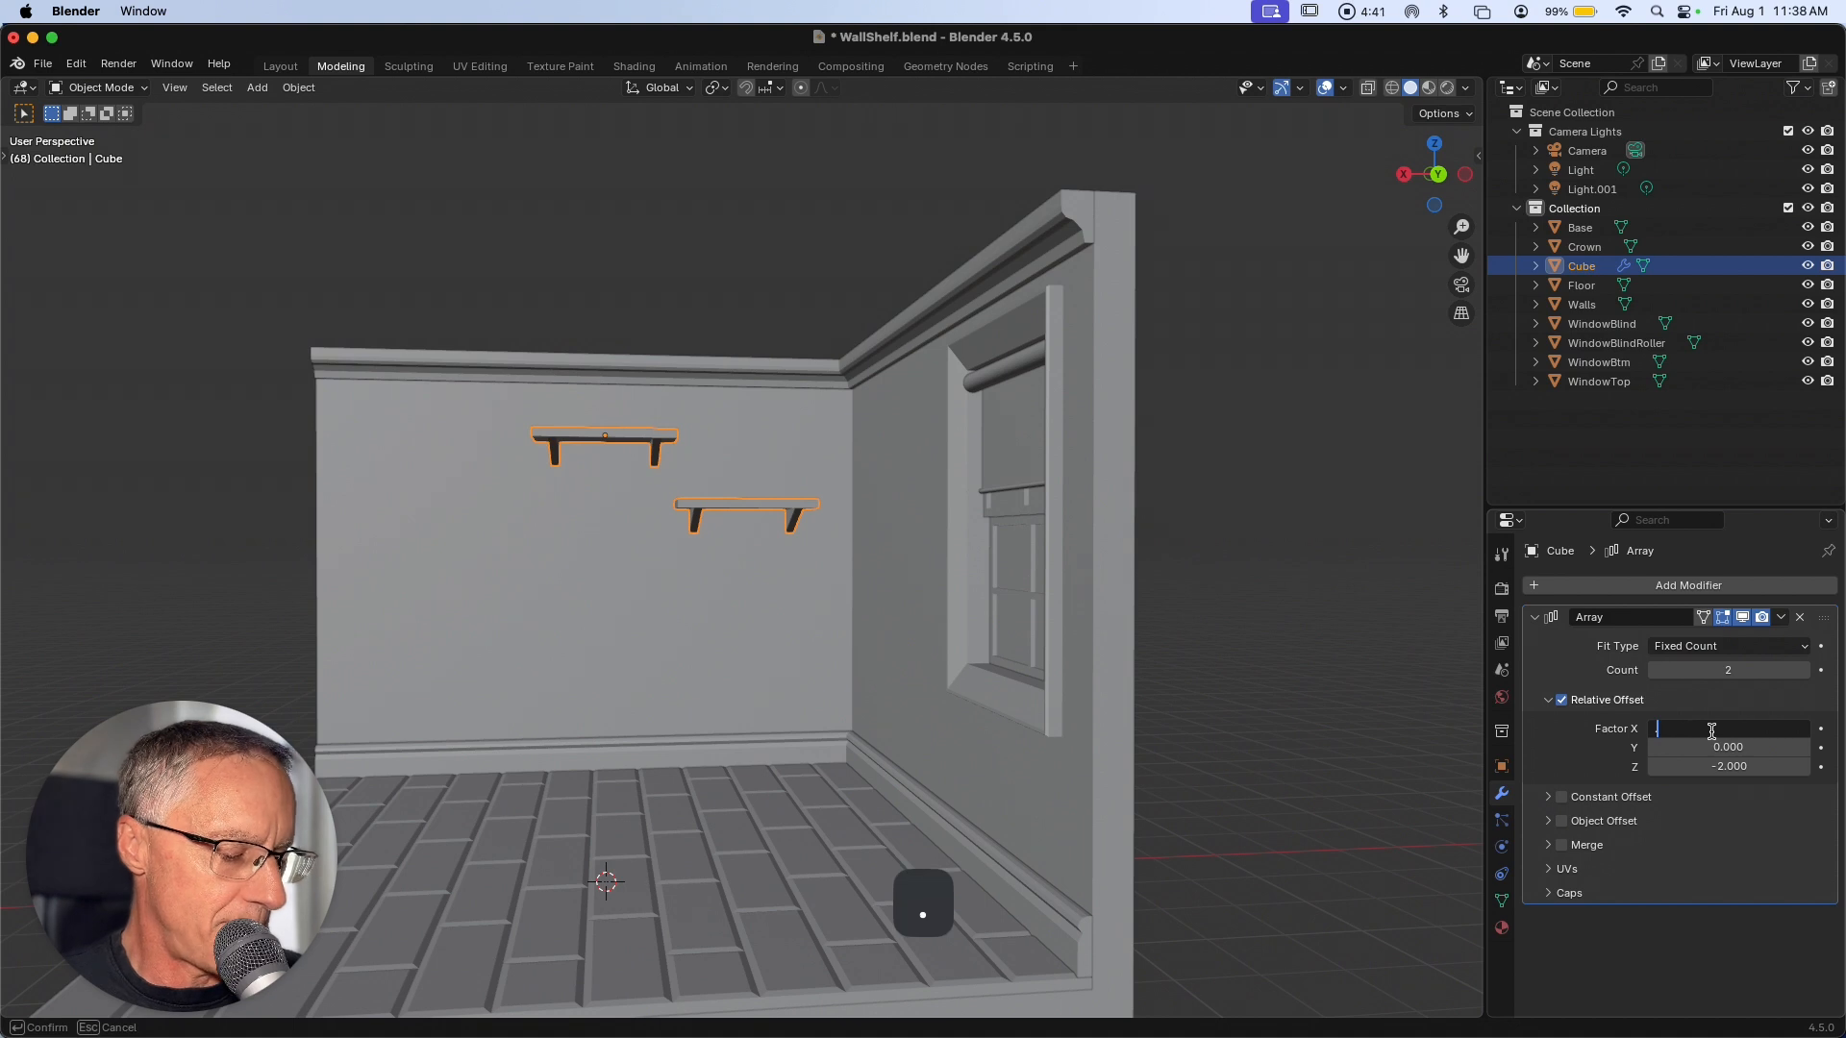
{"action": "type", "text": ".75"}
{"action": "key", "text": "Return"}
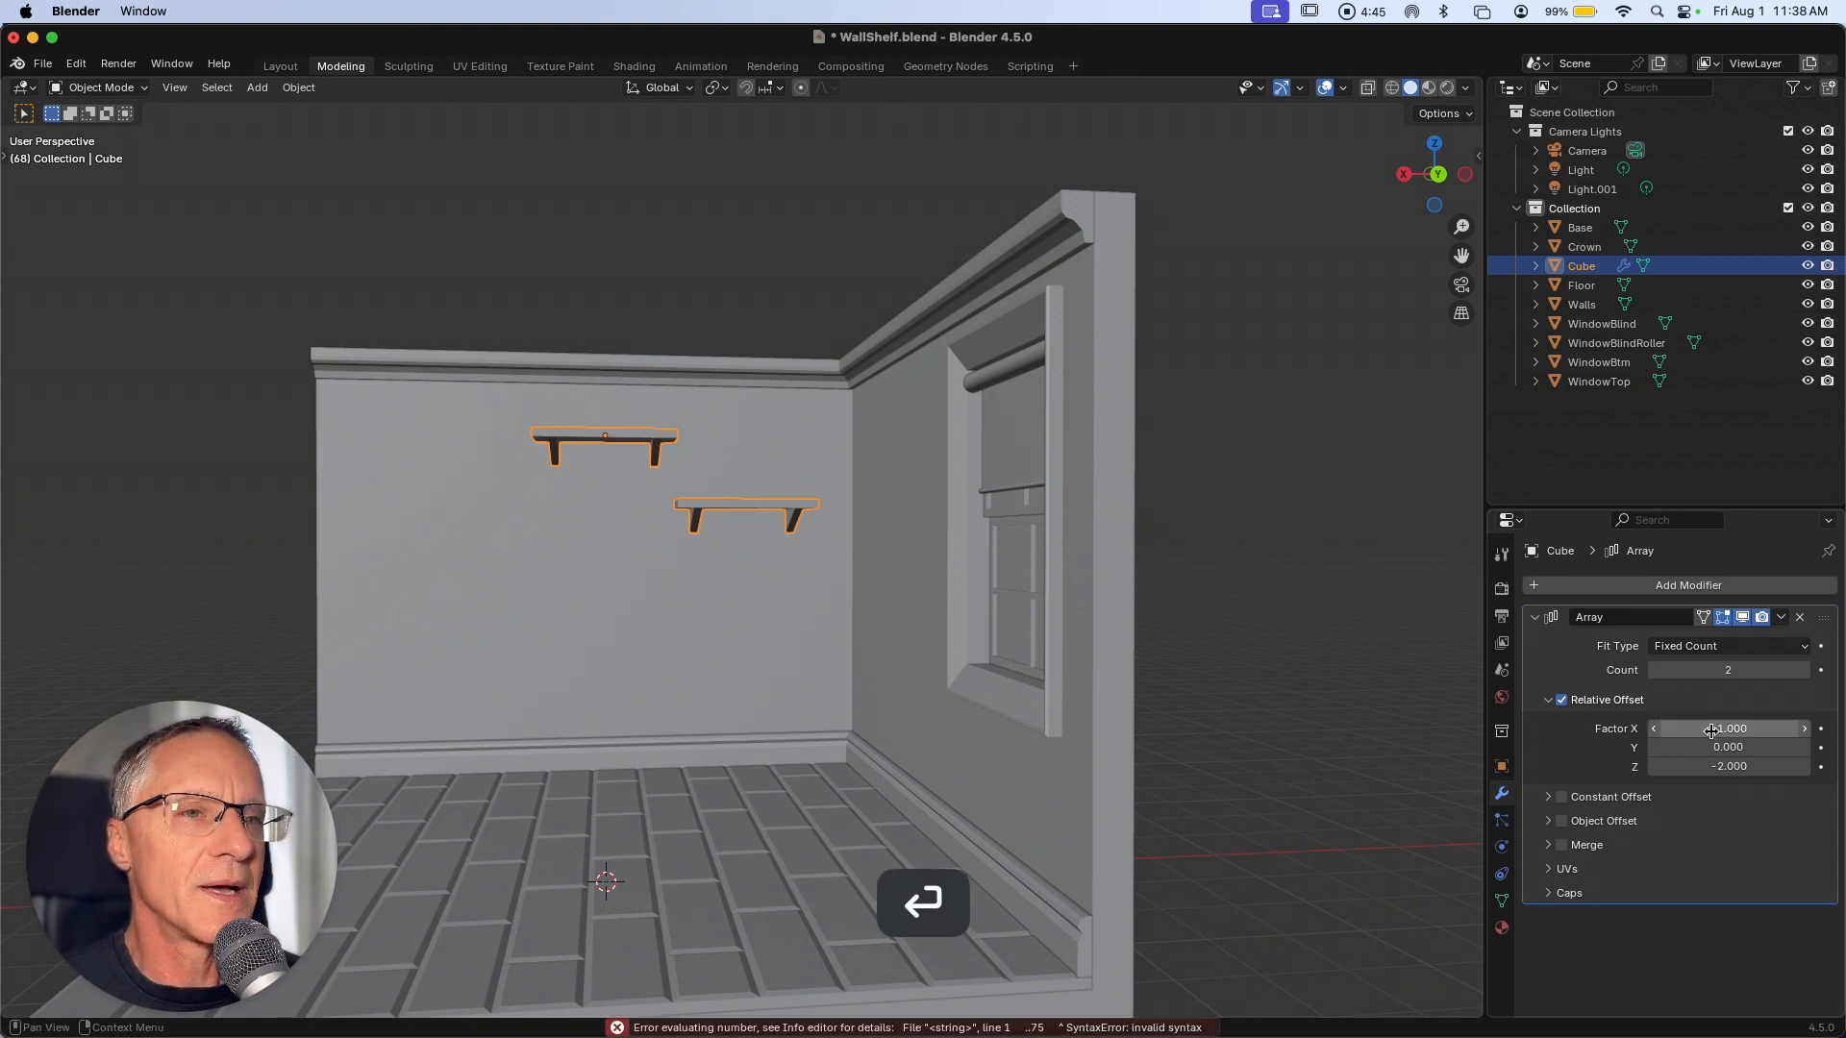
Set the array's relative offset factor X to -0.75 so the two shelves overlap horizontally.
{"action": "left_click", "coordinate": [1711, 731]}
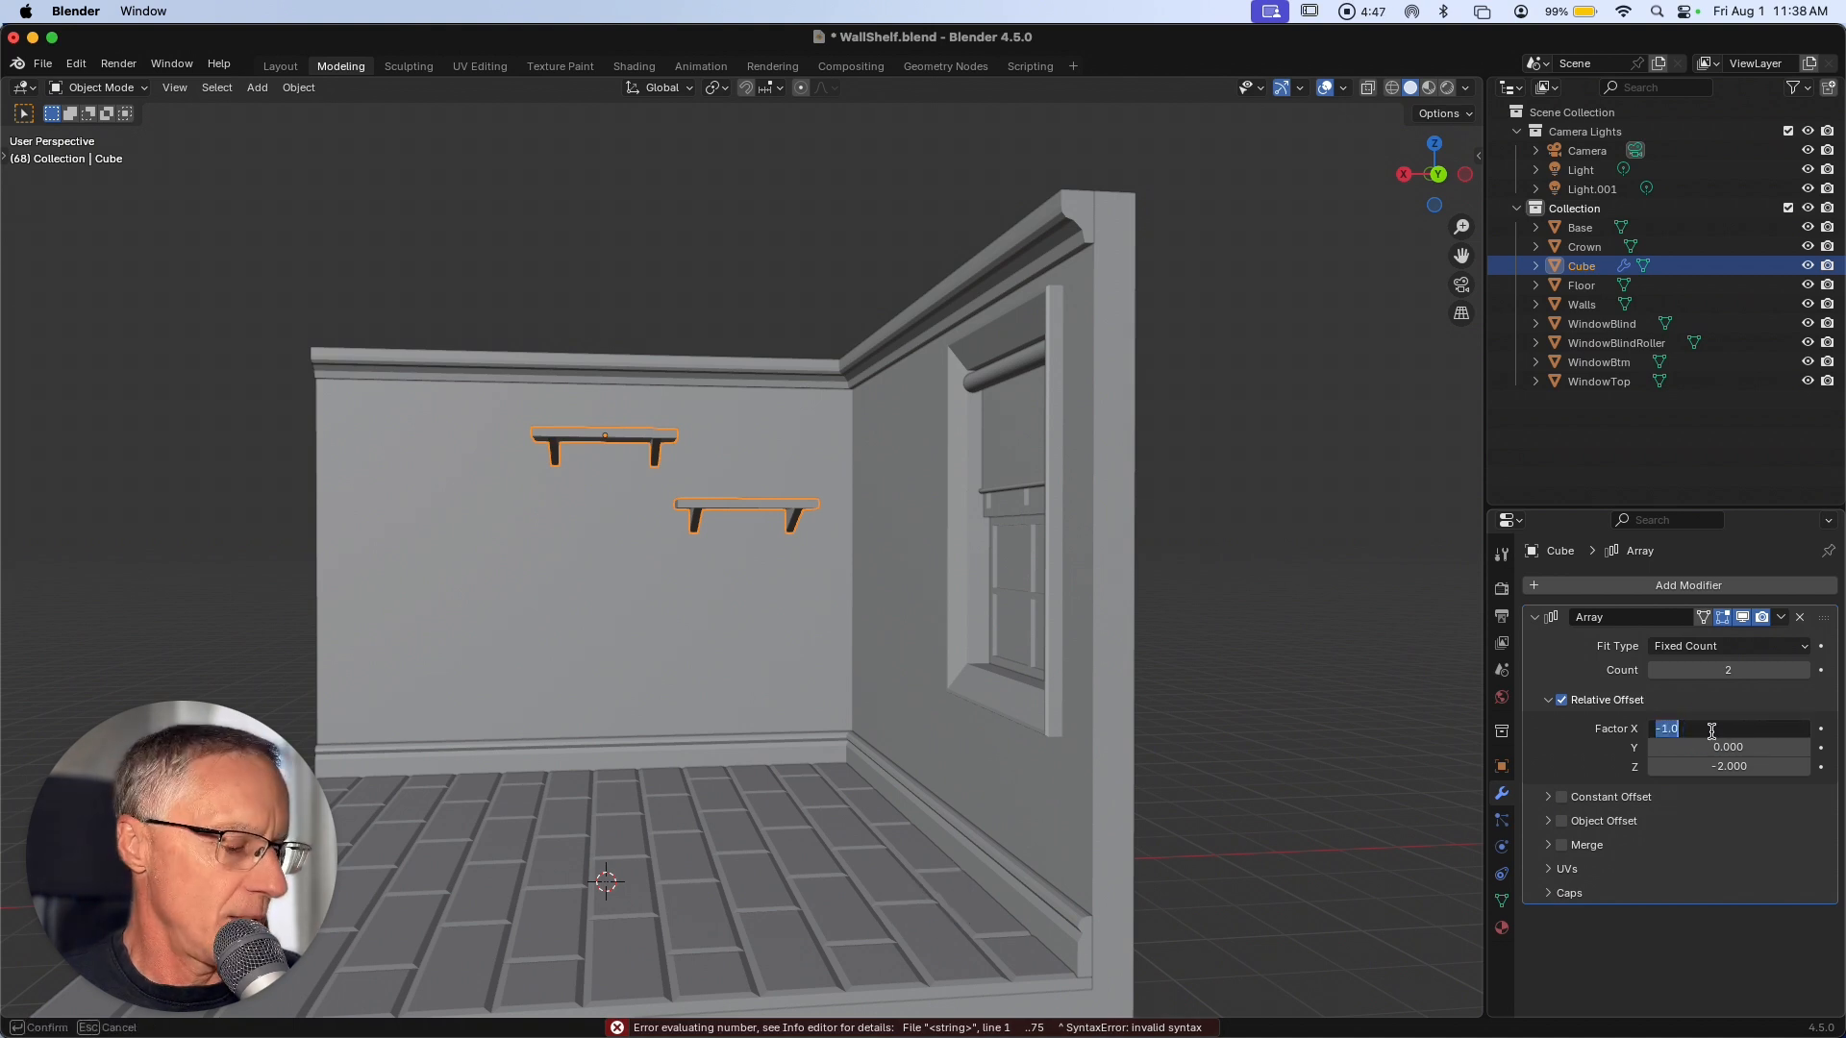
{"action": "type", "text": "-0"}
{"action": "type", "text": "."}
{"action": "type", "text": "75"}
{"action": "key", "text": "Return"}
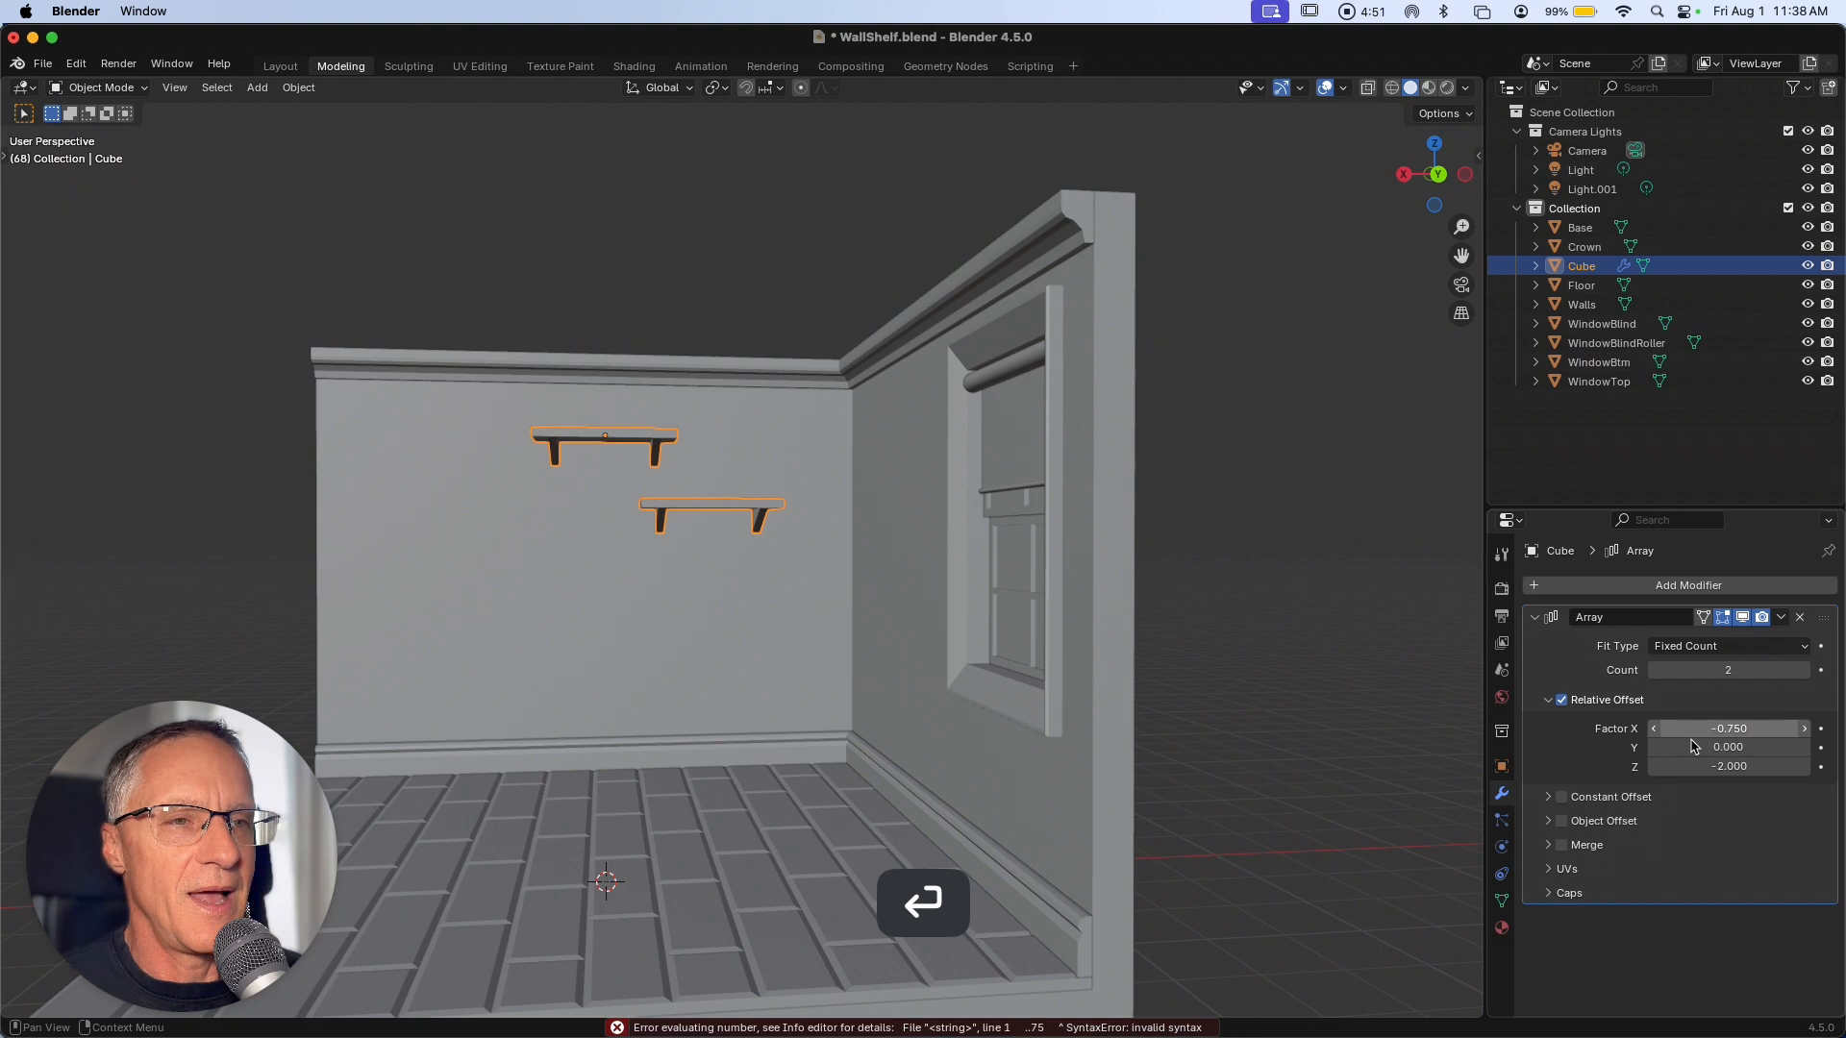
{"action": "middle_click_drag", "start_coordinate": [731, 673], "coordinate": [650, 613]}
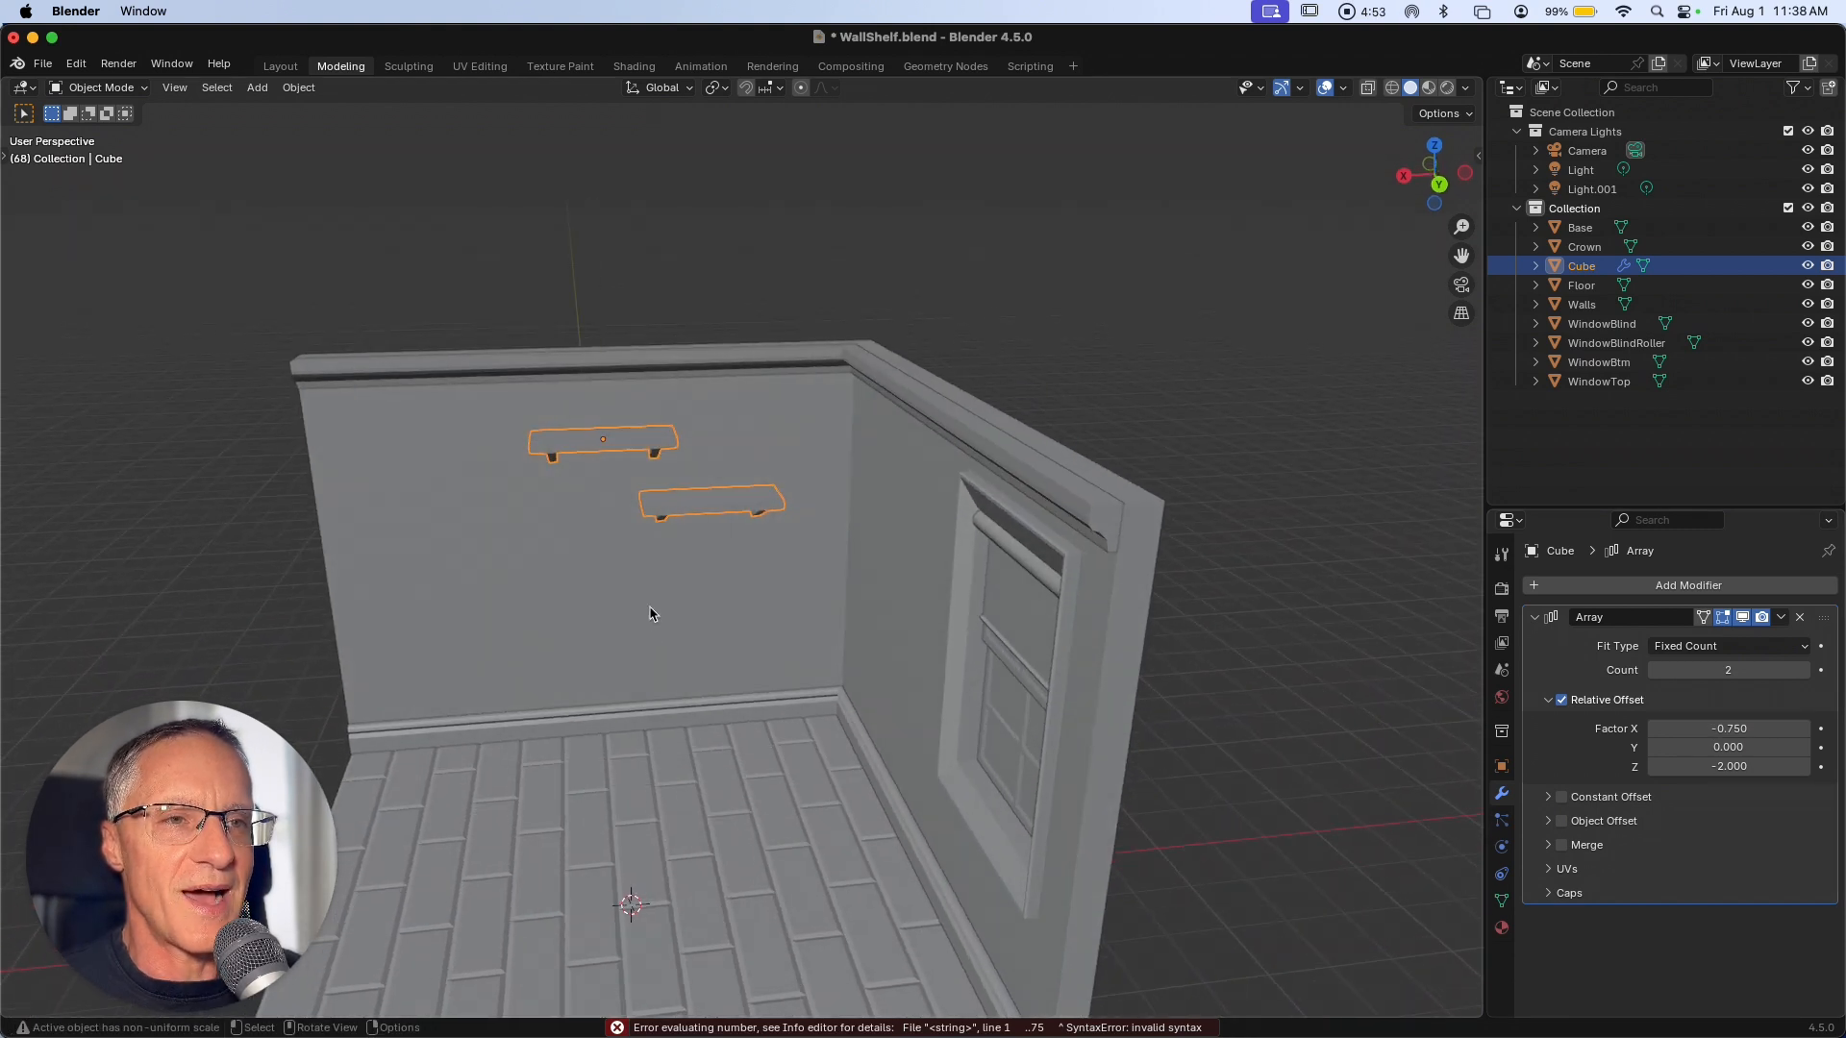
{"action": "scroll", "coordinate": [650, 613], "scroll_direction": "left", "scroll_amount": 5}
{"action": "scroll", "coordinate": [650, 614], "scroll_direction": "right", "scroll_amount": 5}
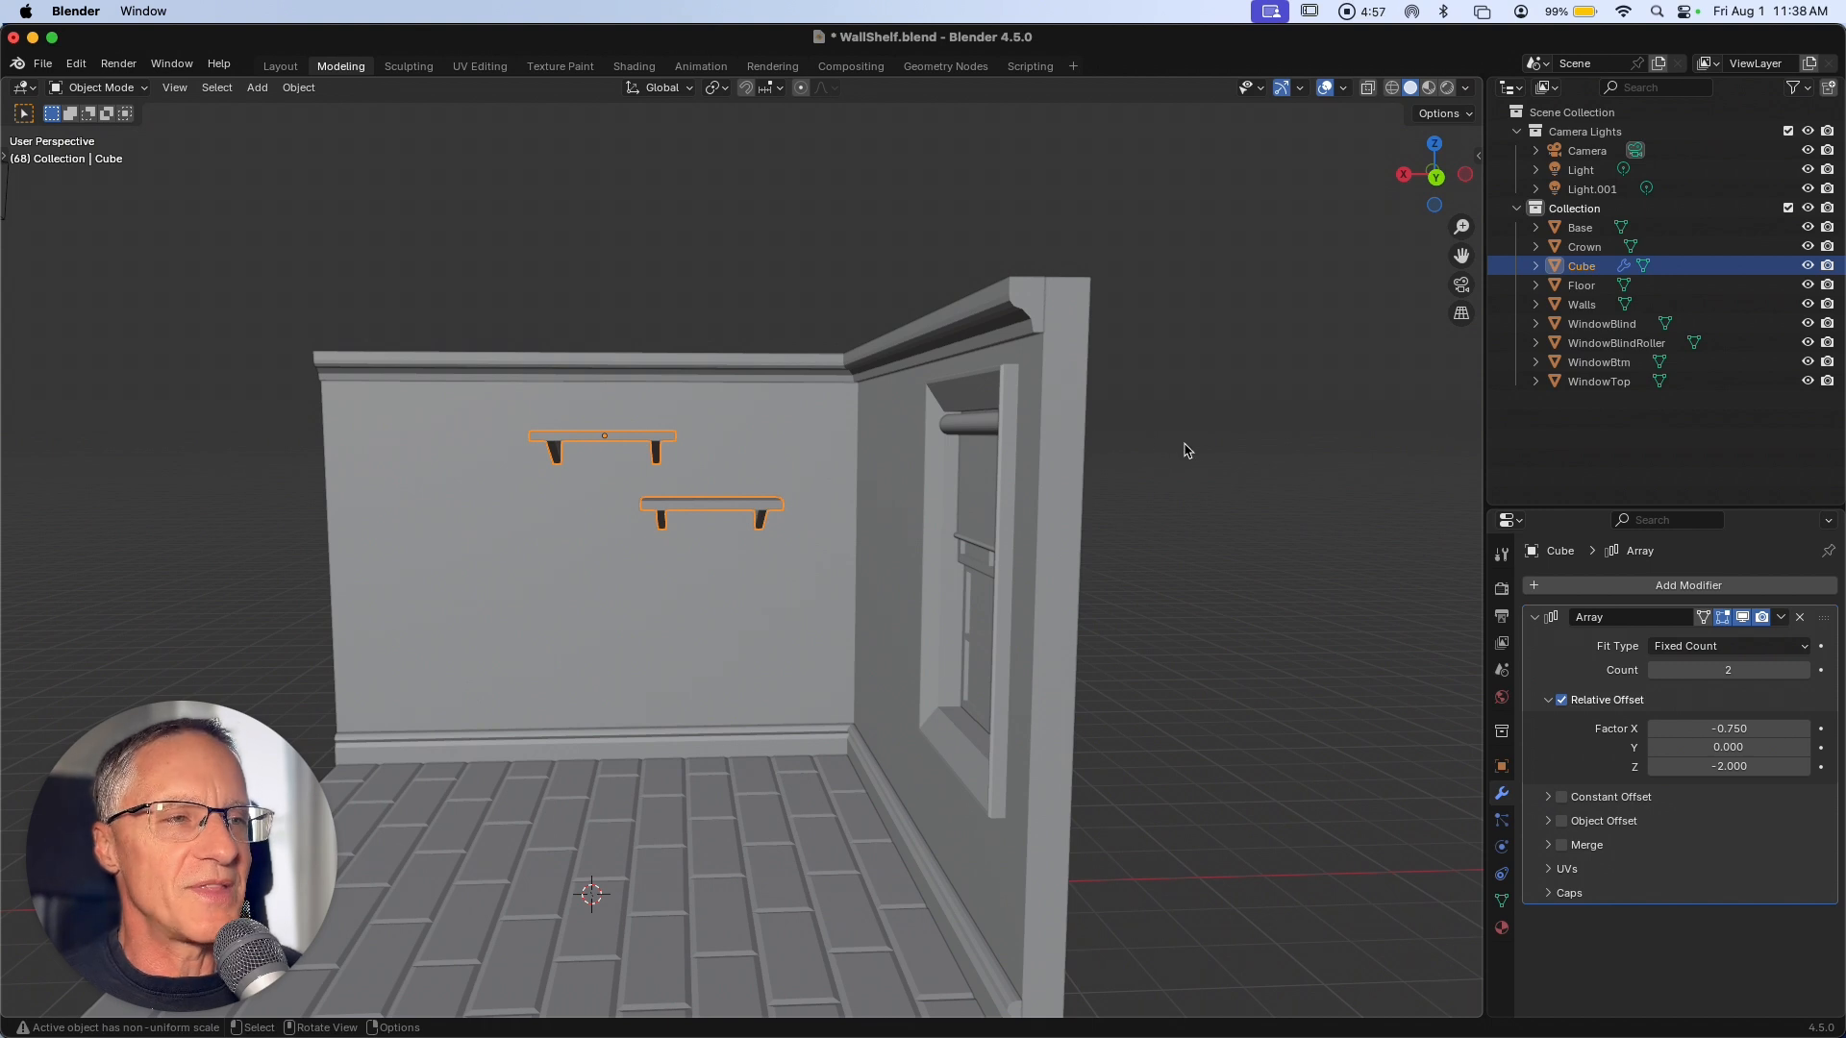
Rename the Cube object as Shelf.
{"action": "key", "text": "alt+a"}
{"action": "left_click", "coordinate": [577, 448]}
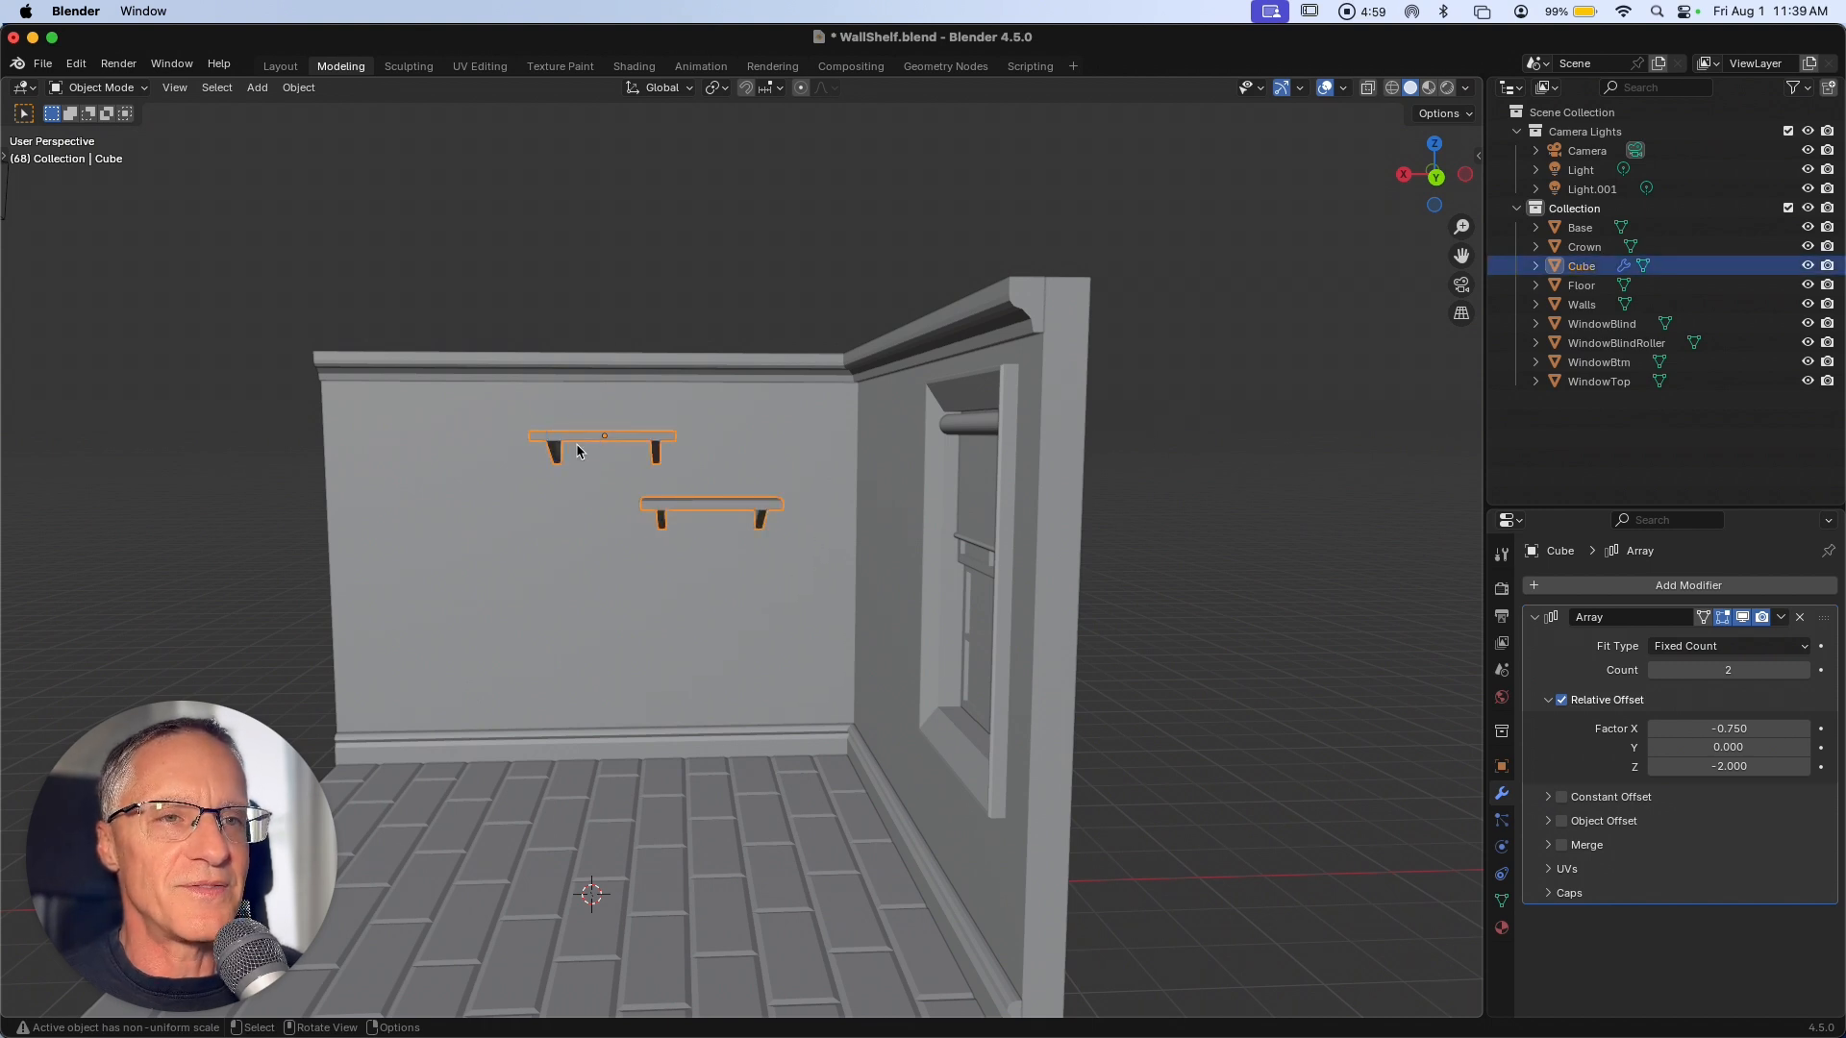
{"action": "double_click", "coordinate": [1582, 266]}
{"action": "type", "text": "Shelf"}
{"action": "key", "text": "Return"}
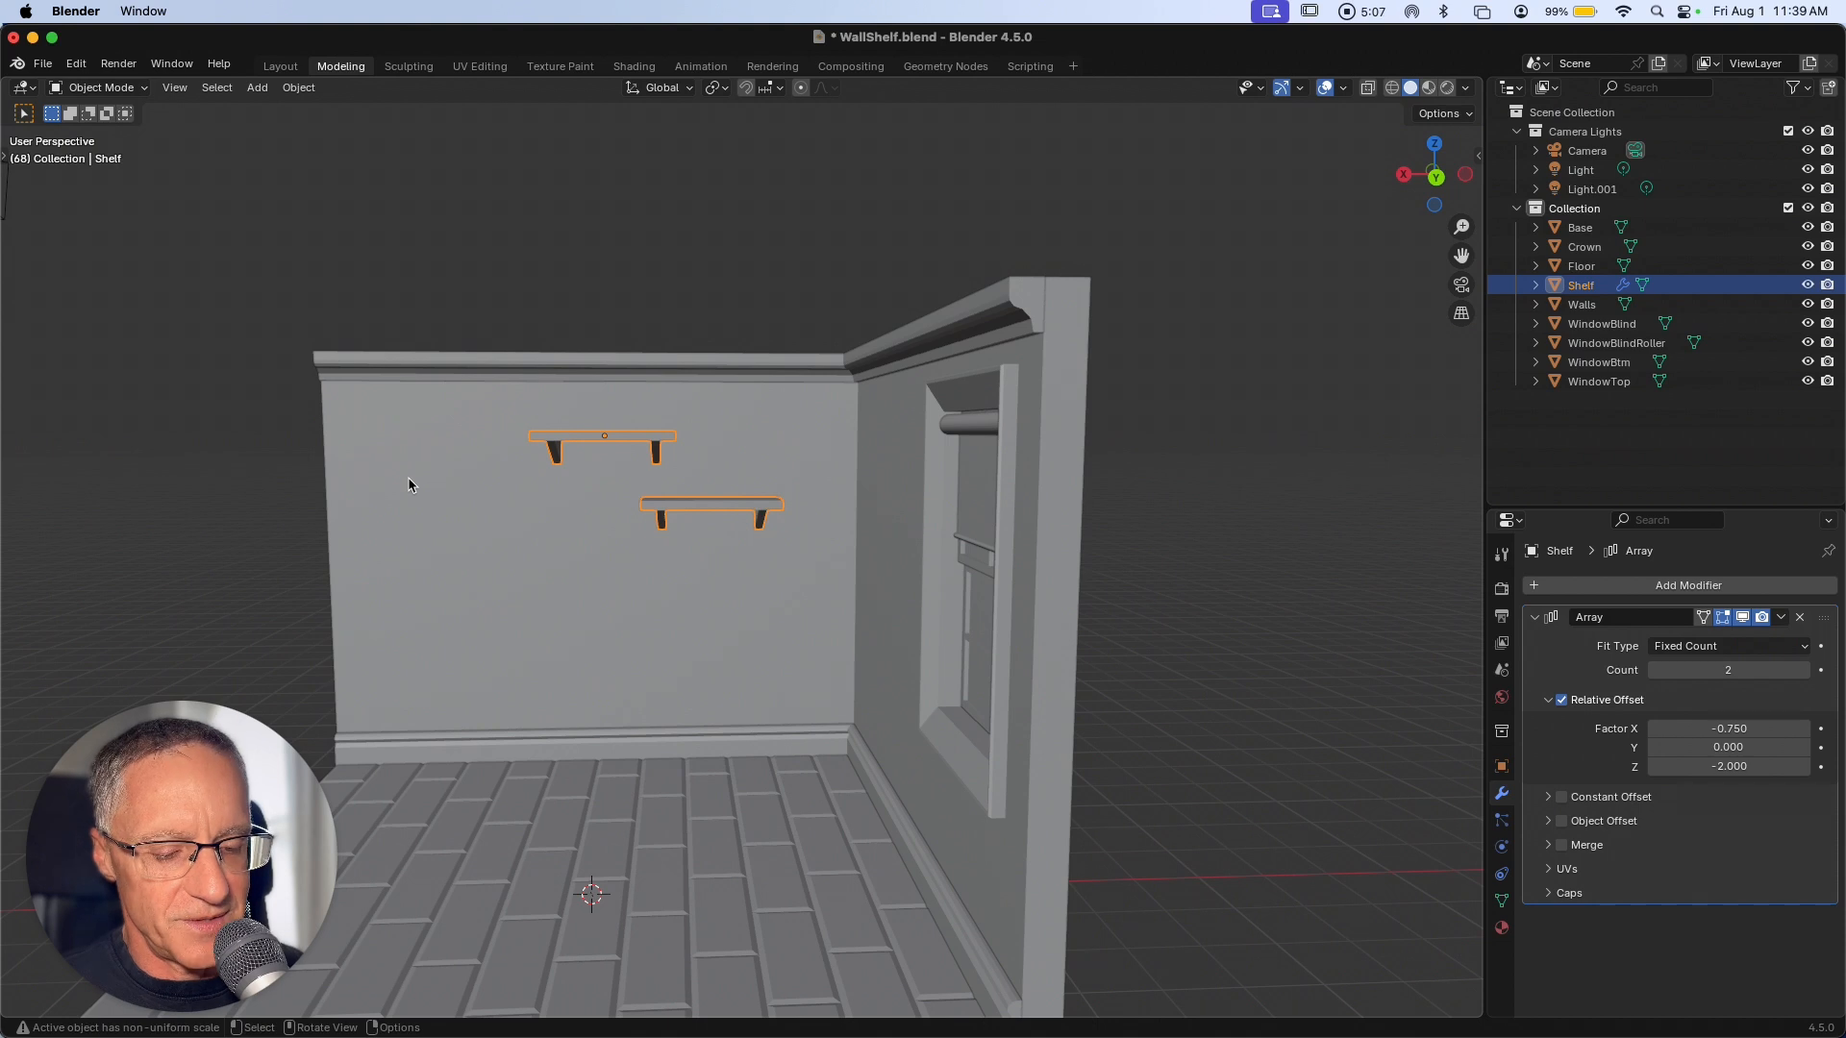
{"action": "key", "text": "g"}
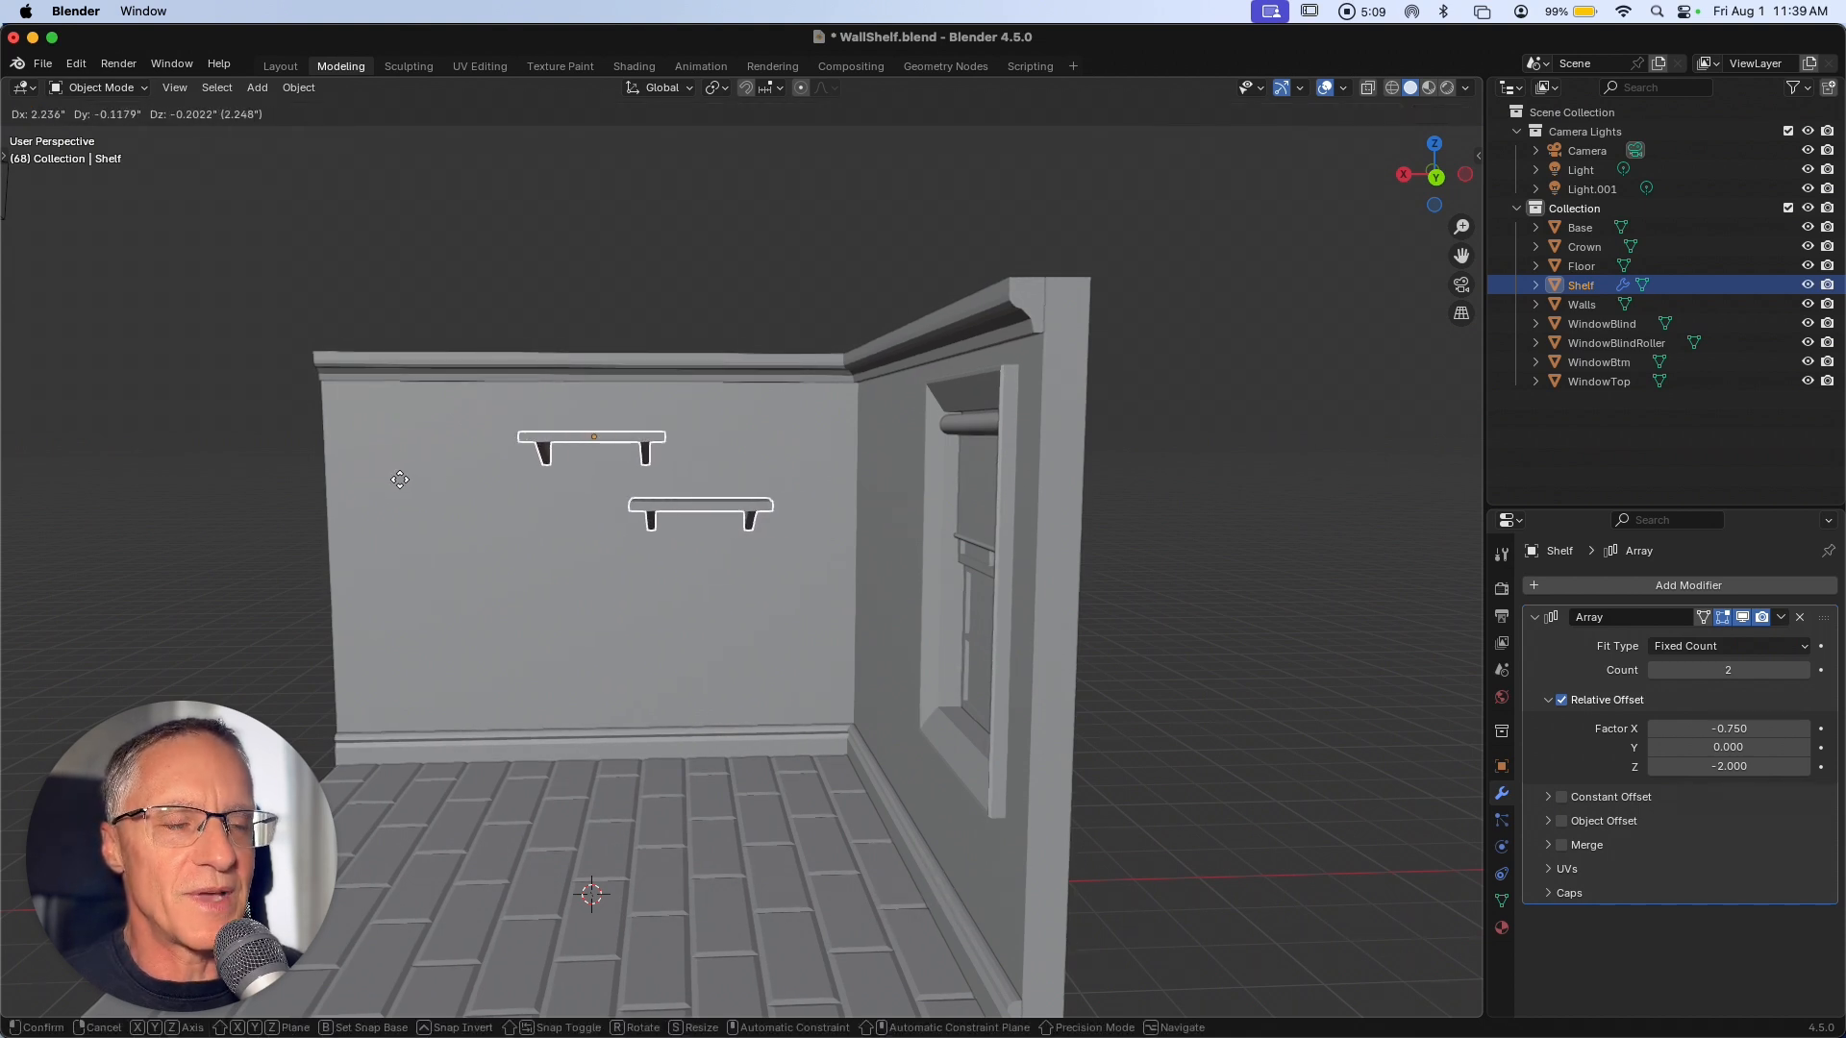
{"action": "key", "text": "Escape"}
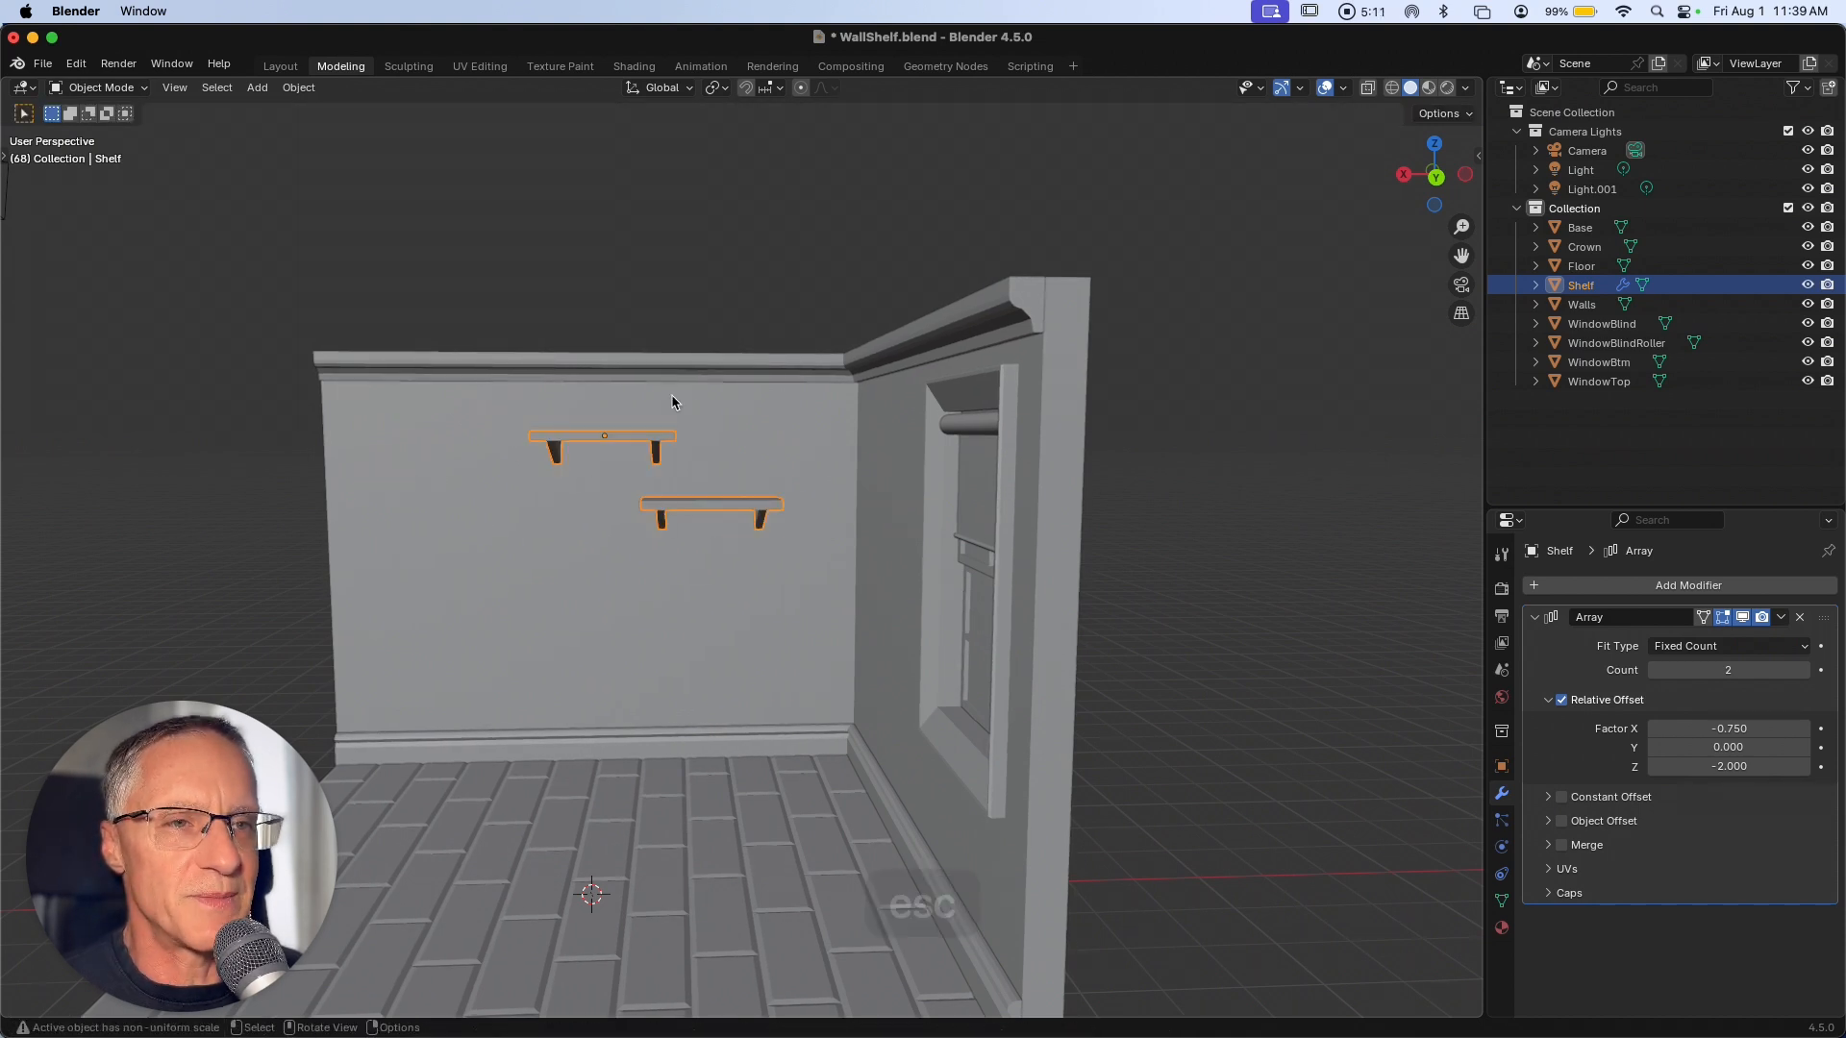
{"action": "scroll", "coordinate": [648, 438], "scroll_direction": "up", "scroll_amount": 5}
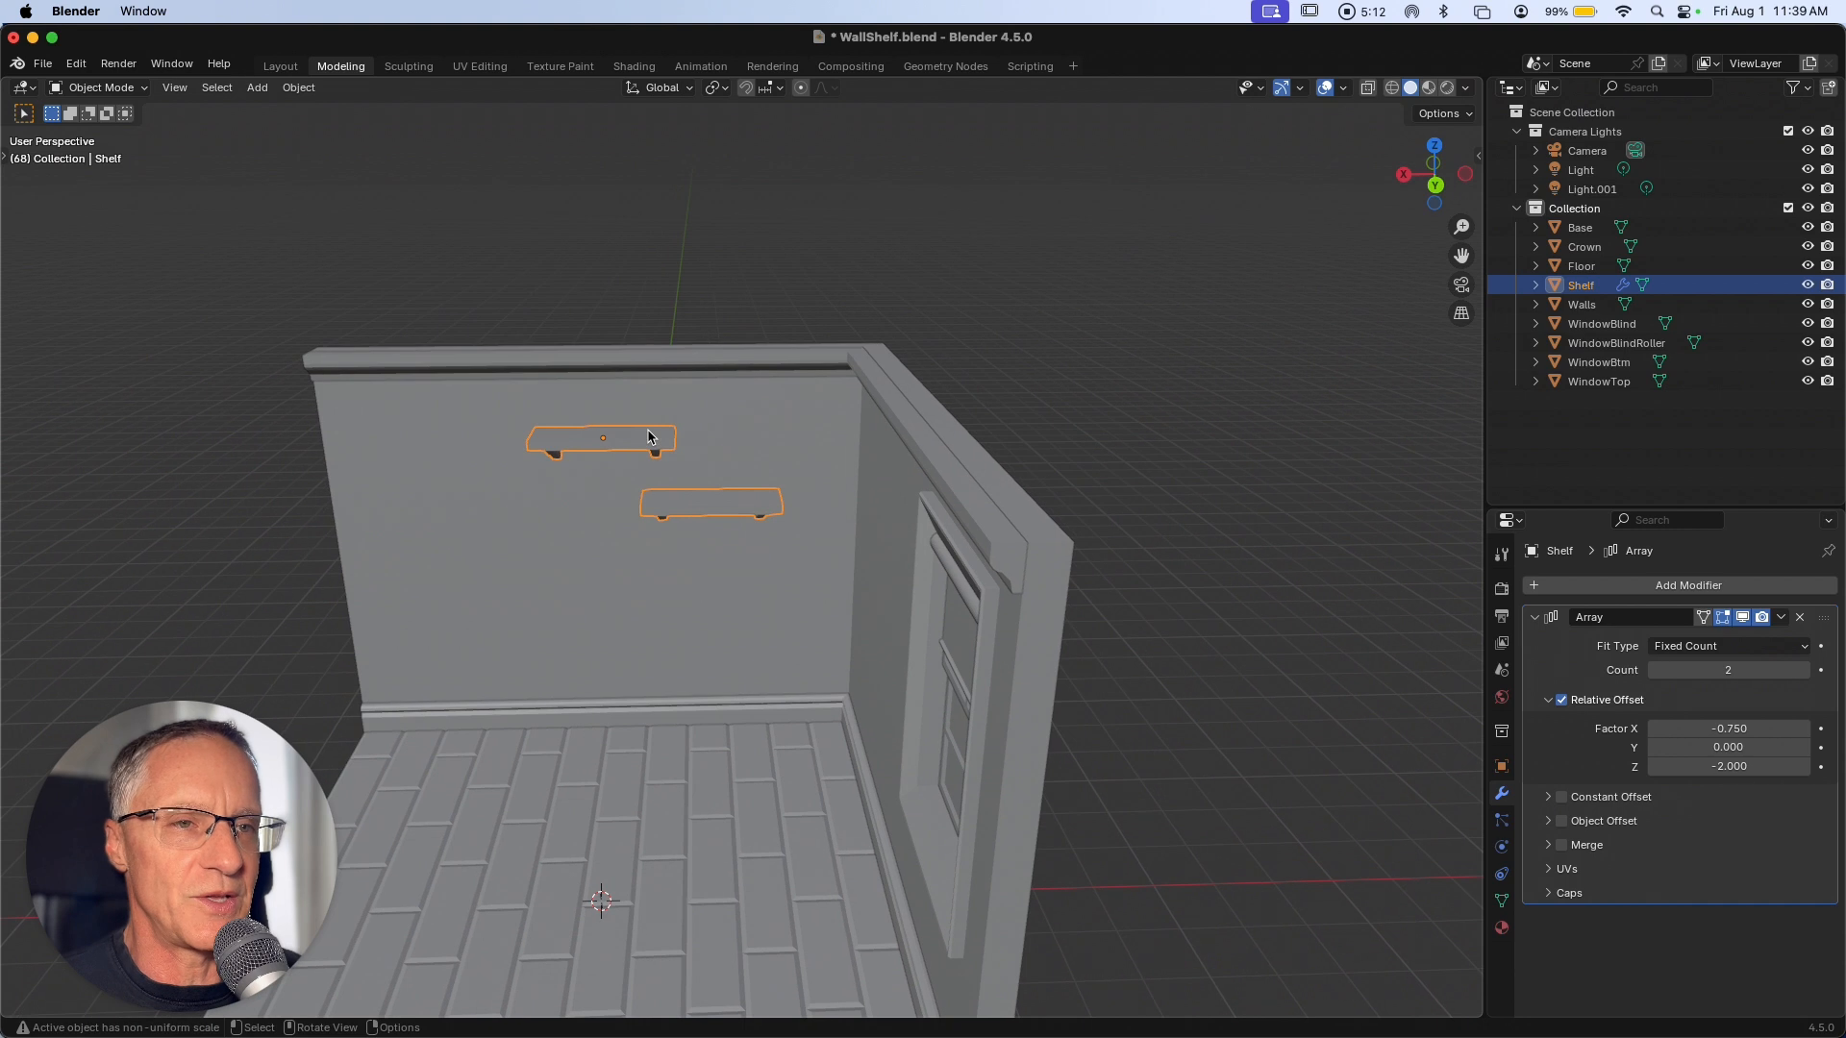
Deselect the shelf and examine the staggered pair on the wall from several angles within the whole room.
{"action": "left_click", "coordinate": [1221, 527]}
{"action": "scroll", "coordinate": [1222, 518], "scroll_direction": "left", "scroll_amount": 5}
{"action": "scroll", "coordinate": [1084, 515], "scroll_direction": "down", "scroll_amount": 2, "text": "ctrl"}
{"action": "scroll", "coordinate": [1081, 515], "scroll_direction": "down", "scroll_amount": 6, "text": "ctrl"}
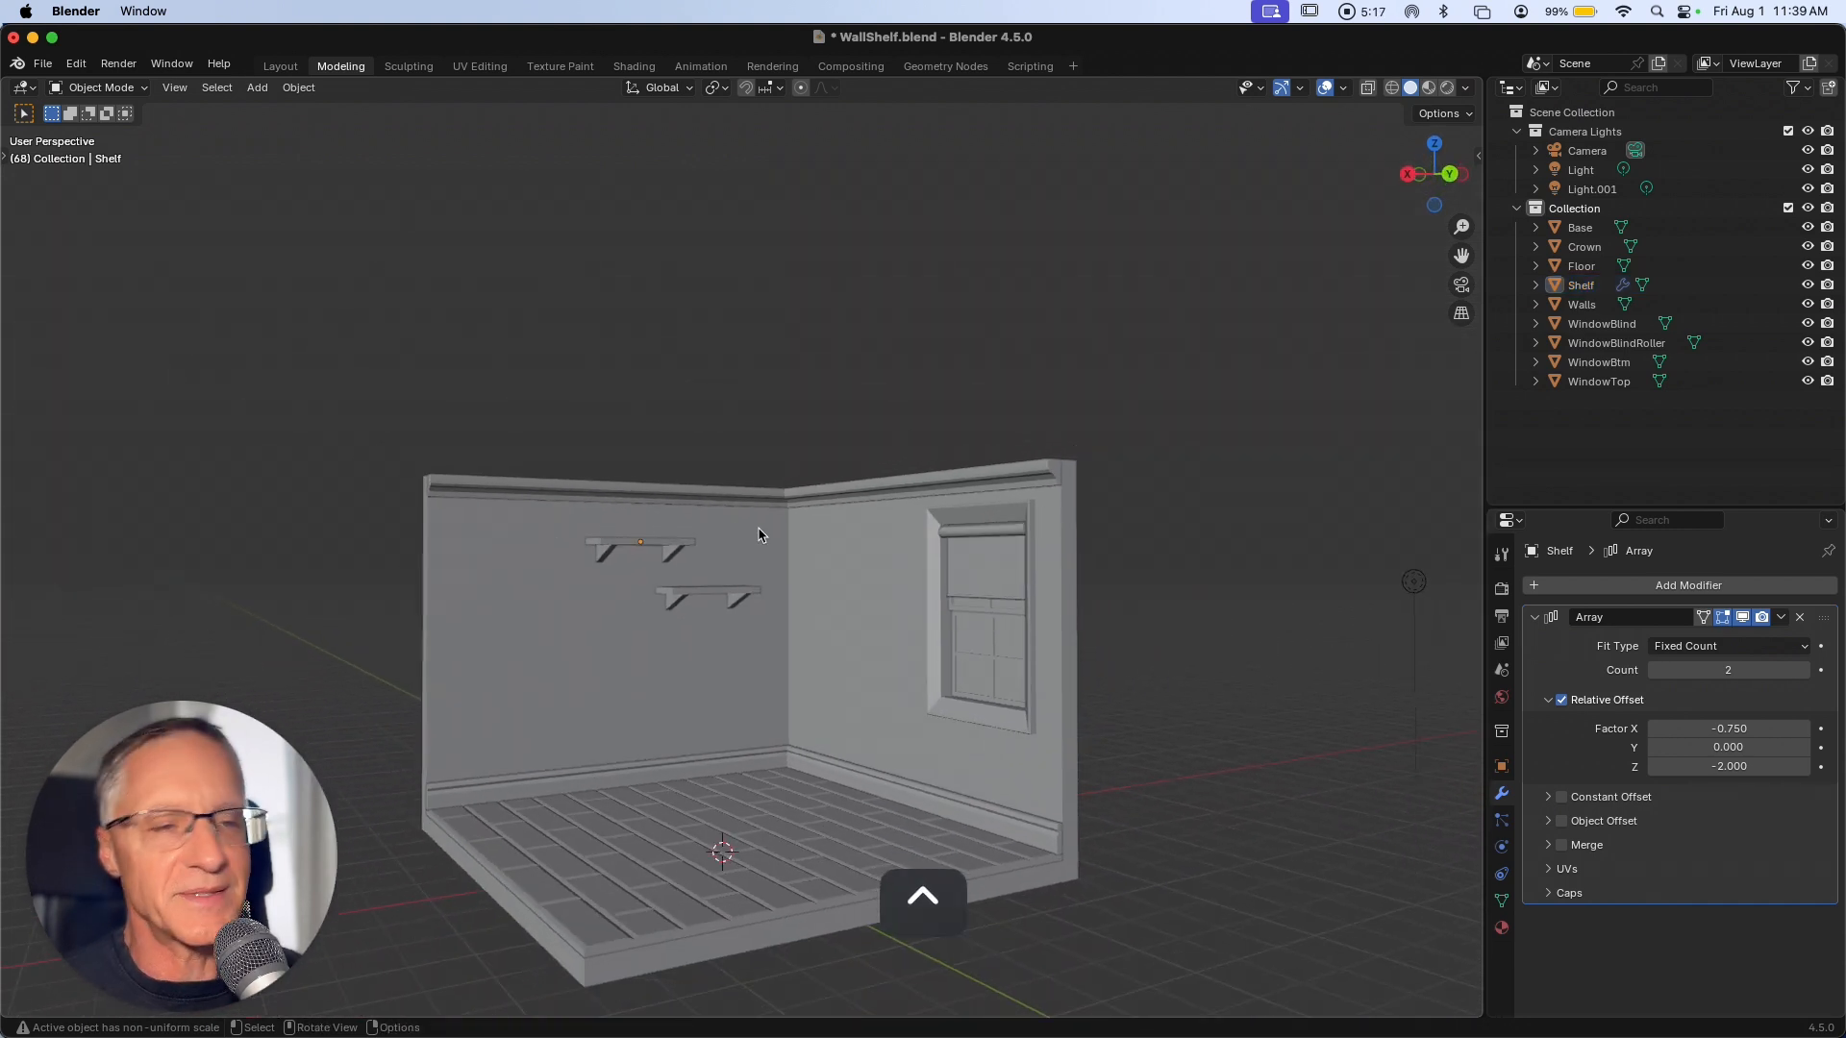
{"action": "scroll", "coordinate": [832, 536], "scroll_direction": "right", "scroll_amount": 5}
{"action": "scroll", "coordinate": [527, 611], "scroll_direction": "up", "scroll_amount": 3, "text": "ctrl"}
{"action": "scroll", "coordinate": [527, 612], "scroll_direction": "down", "scroll_amount": 2}
{"action": "scroll", "coordinate": [522, 611], "scroll_direction": "right", "scroll_amount": 4}
{"action": "scroll", "coordinate": [520, 611], "scroll_direction": "left", "scroll_amount": 4}
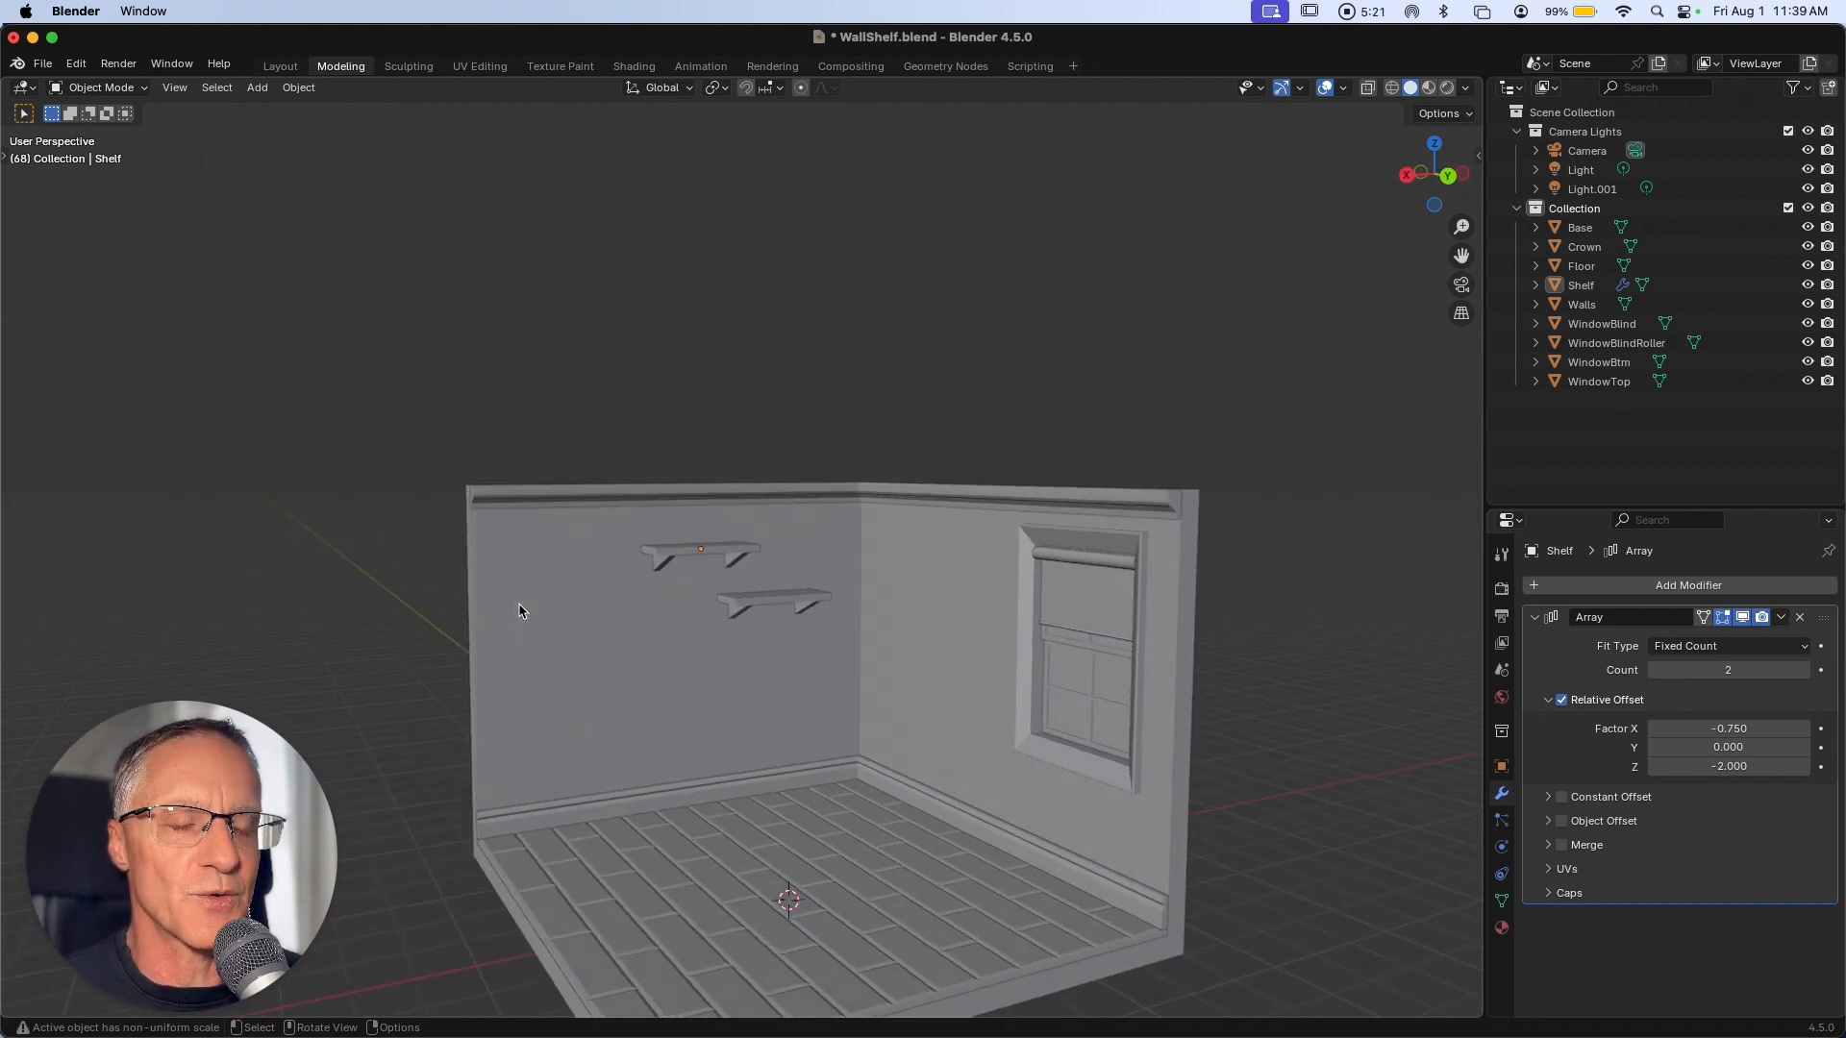